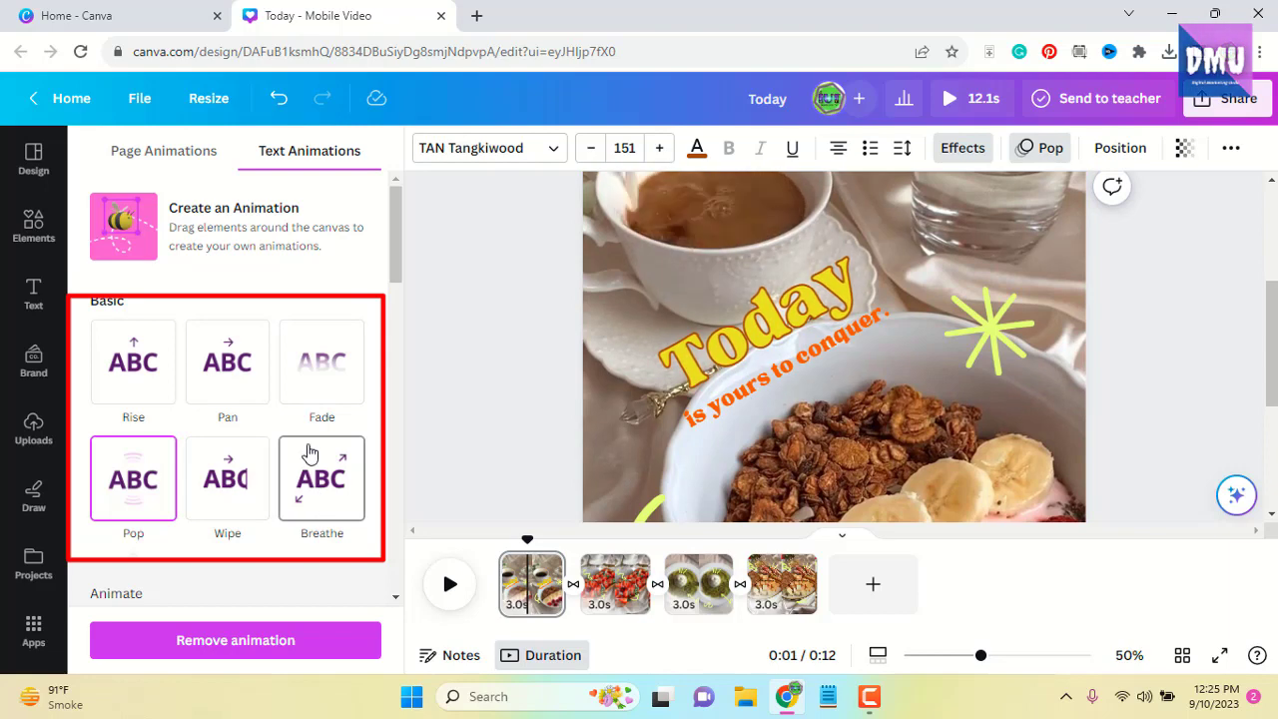
{"action": "scroll", "coordinate": [305, 400], "scroll_direction": "down", "scroll_amount": 1}
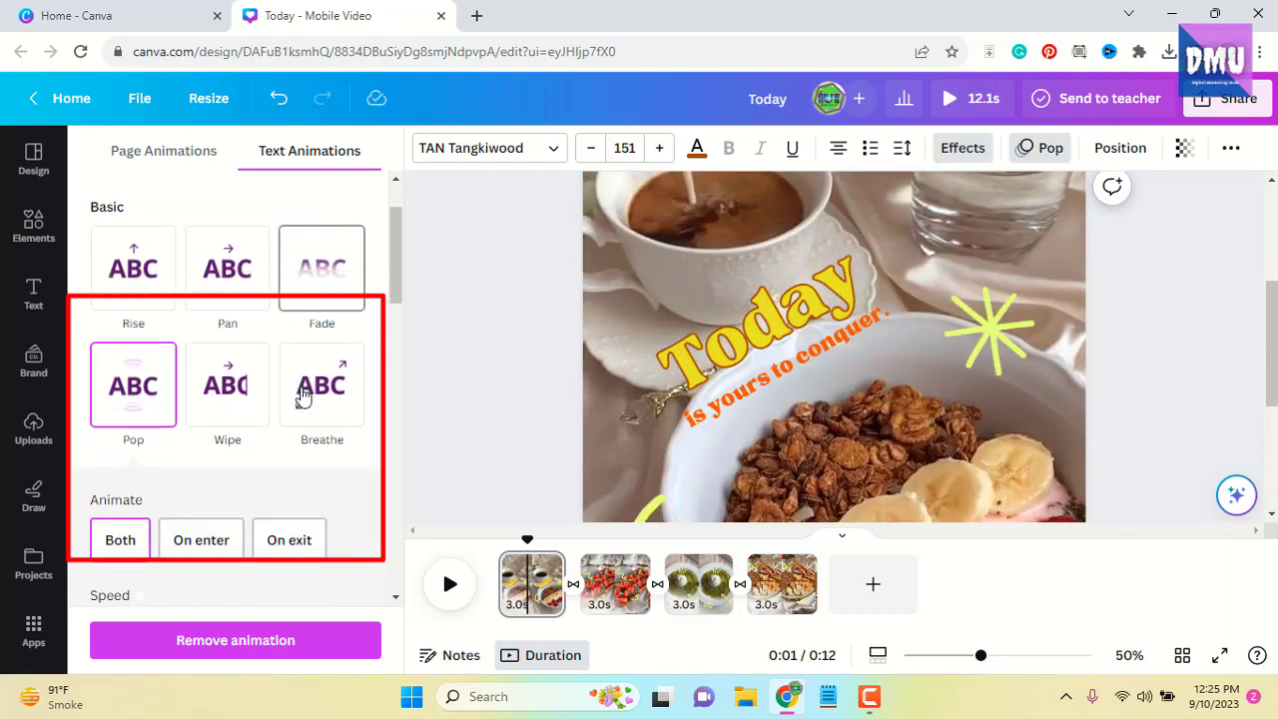
{"action": "left_click", "coordinate": [725, 365]}
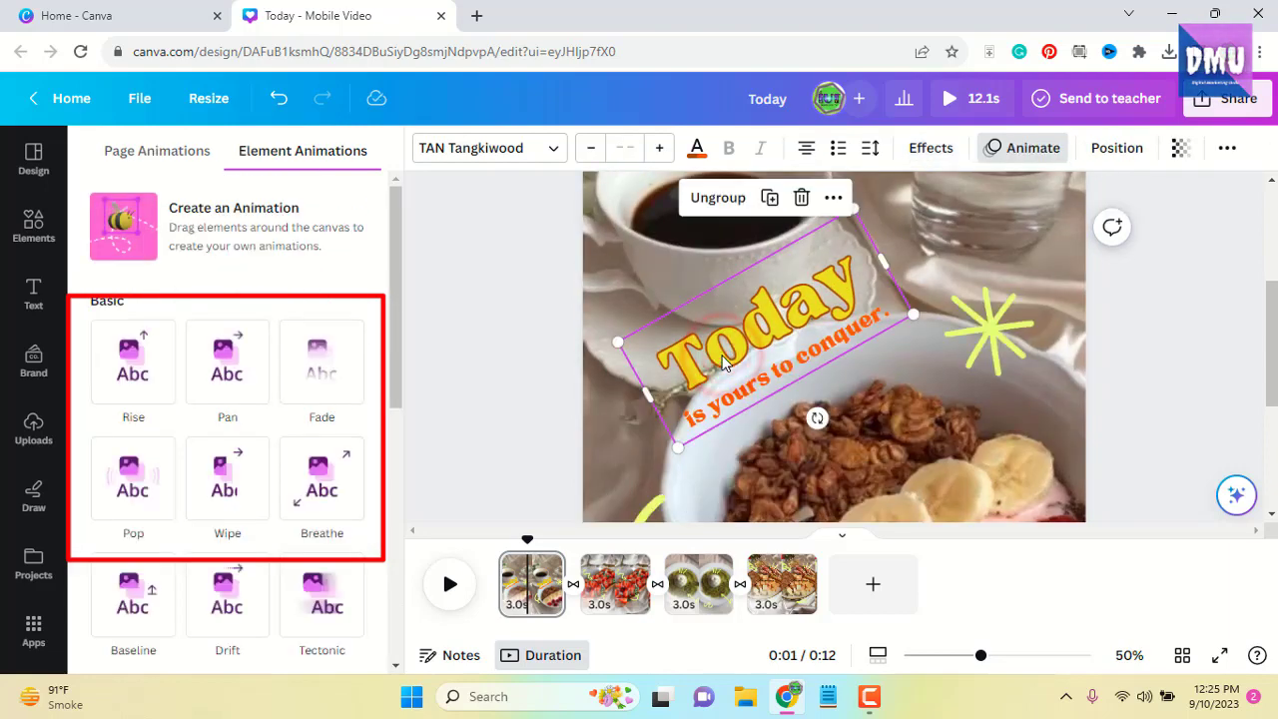
{"action": "left_click", "coordinate": [1030, 153]}
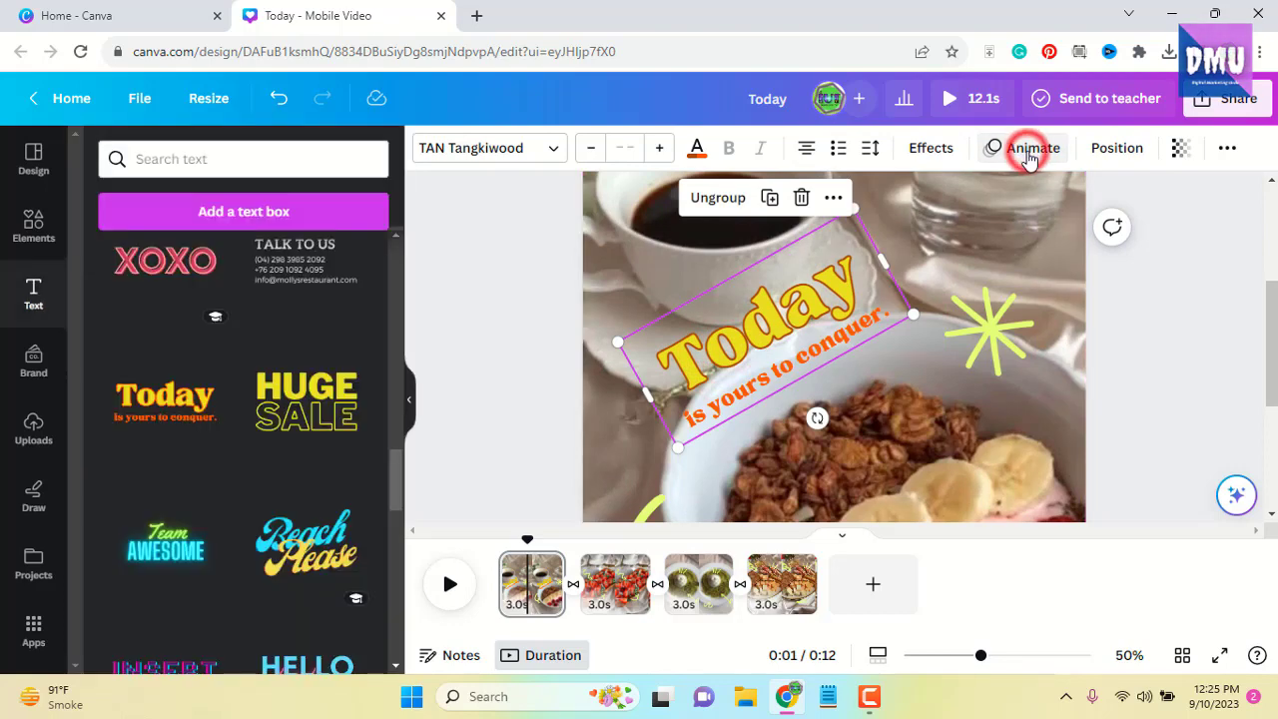
{"action": "left_click", "coordinate": [521, 336]}
{"action": "key", "text": "ctrl+z"}
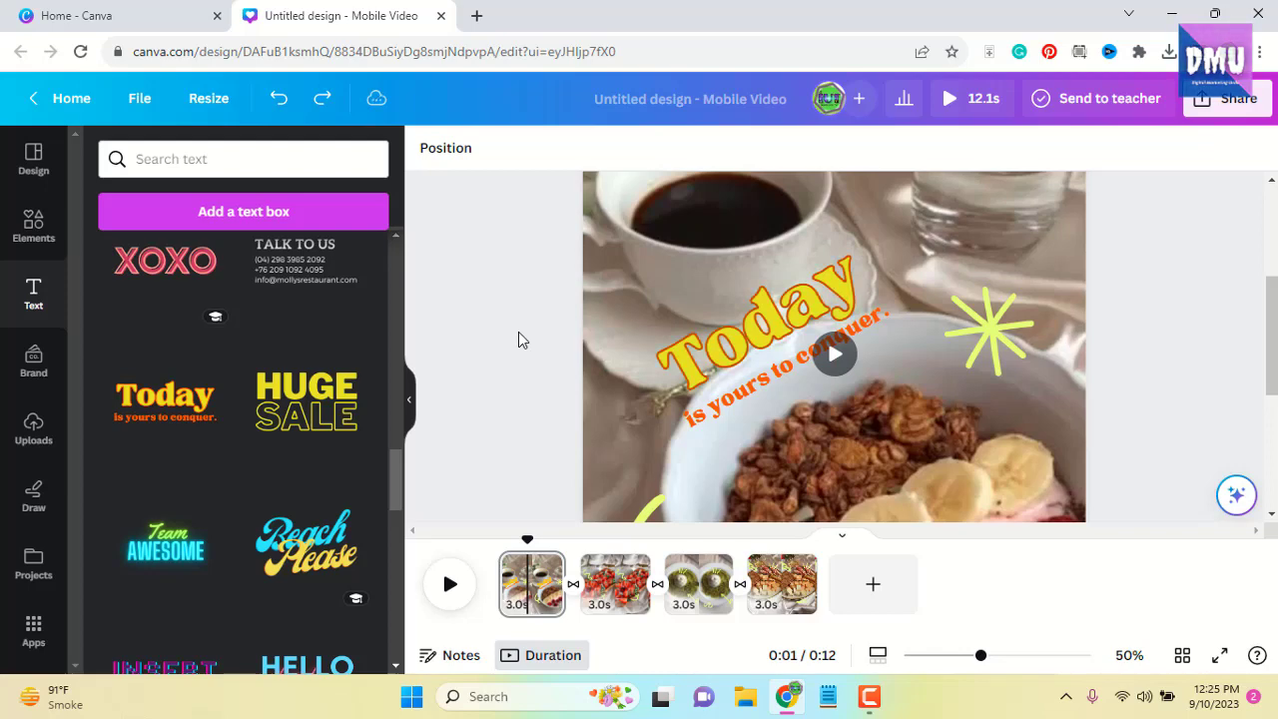
Apply the Baseline text animation to the "Today" text on the first page.
{"action": "left_click", "coordinate": [817, 371]}
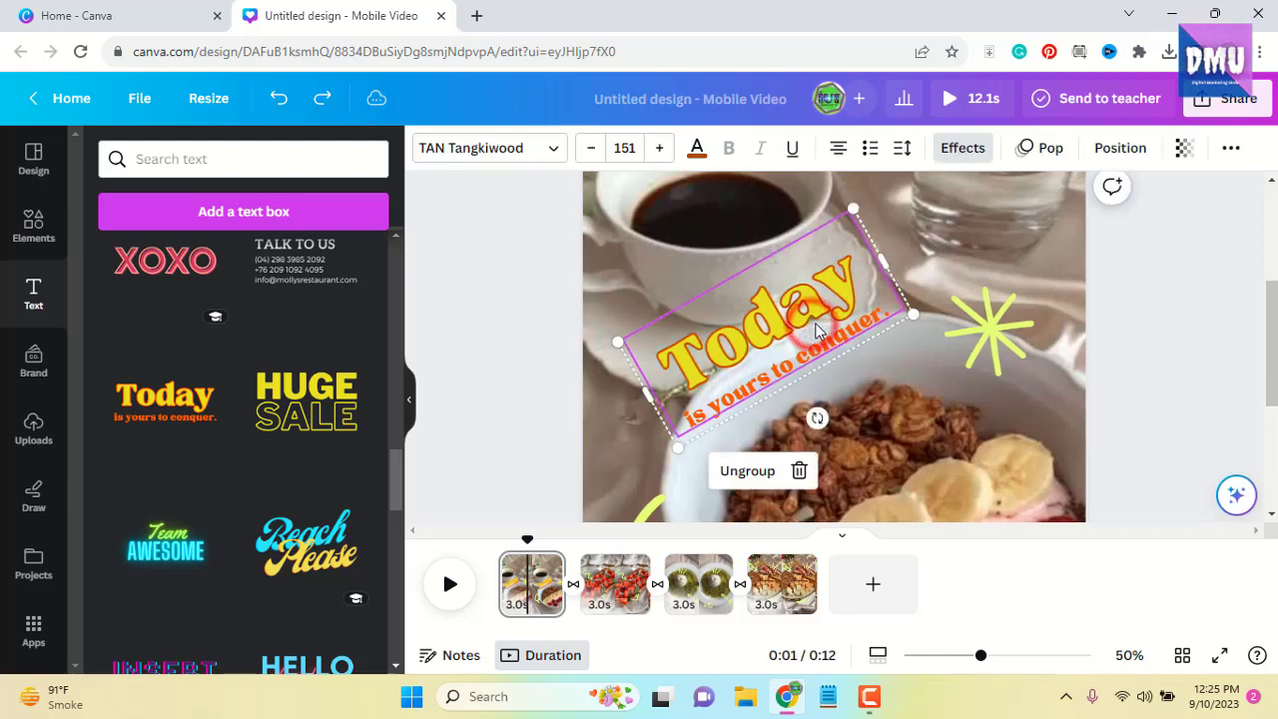
{"action": "left_click", "coordinate": [1028, 160]}
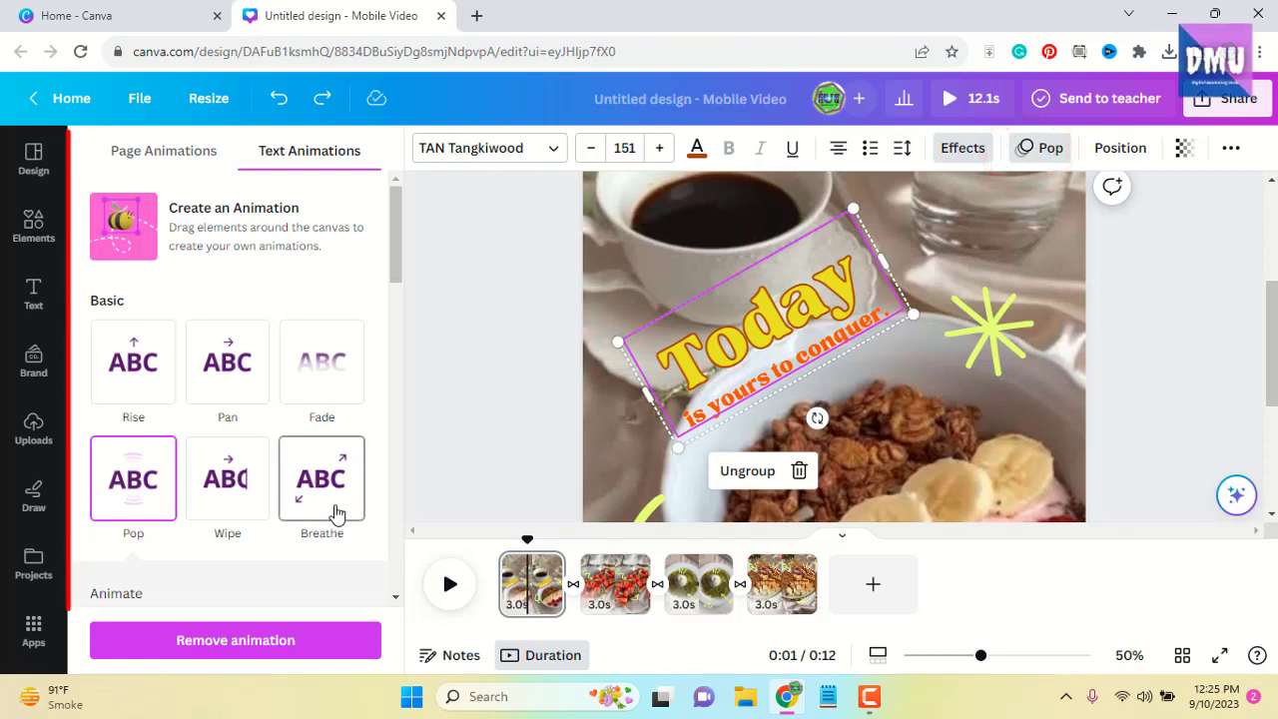
{"action": "scroll", "coordinate": [335, 504], "scroll_direction": "down", "scroll_amount": 3}
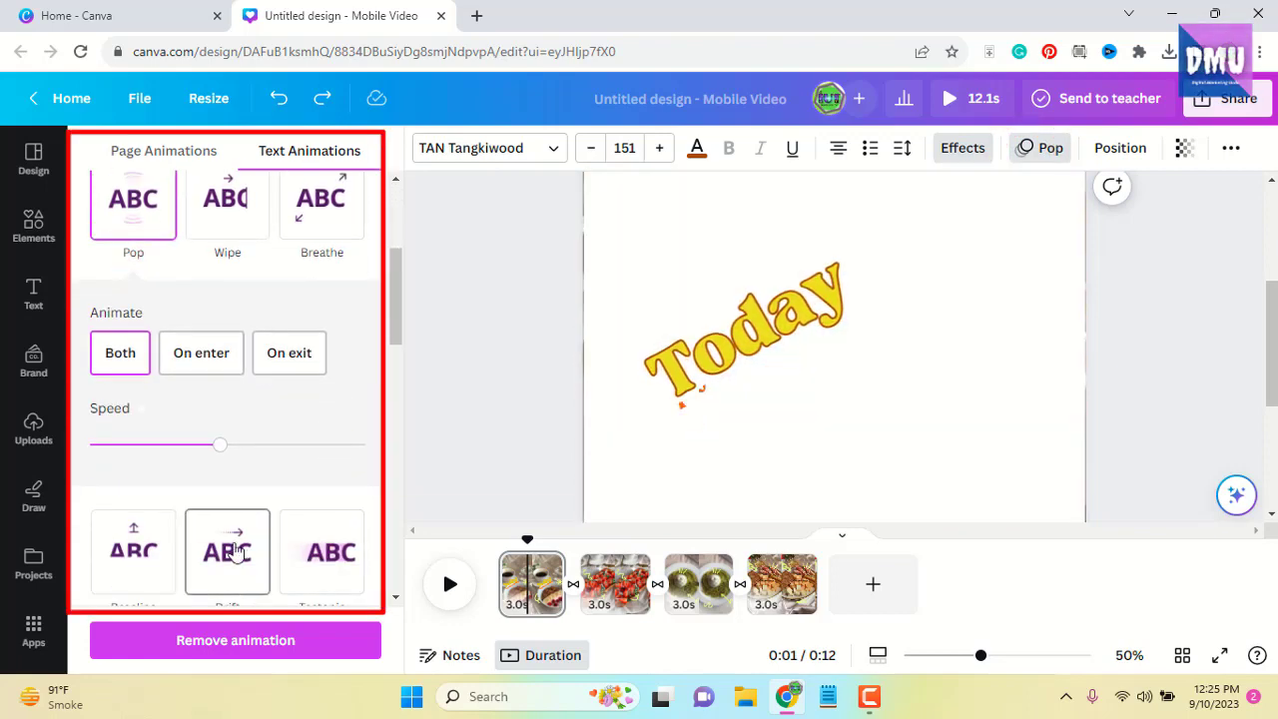
{"action": "left_click", "coordinate": [133, 547]}
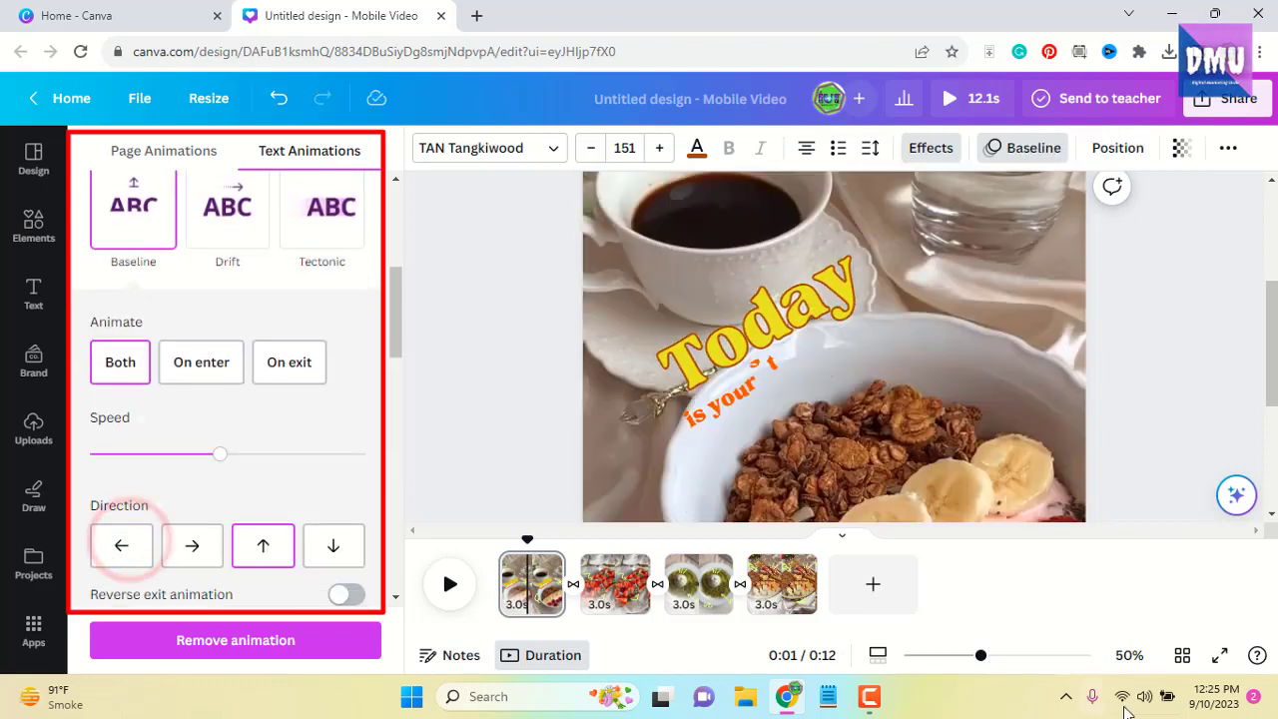
Preview the video in full screen from the beginning, then close the preview and return to the editor.
{"action": "left_click", "coordinate": [1221, 658]}
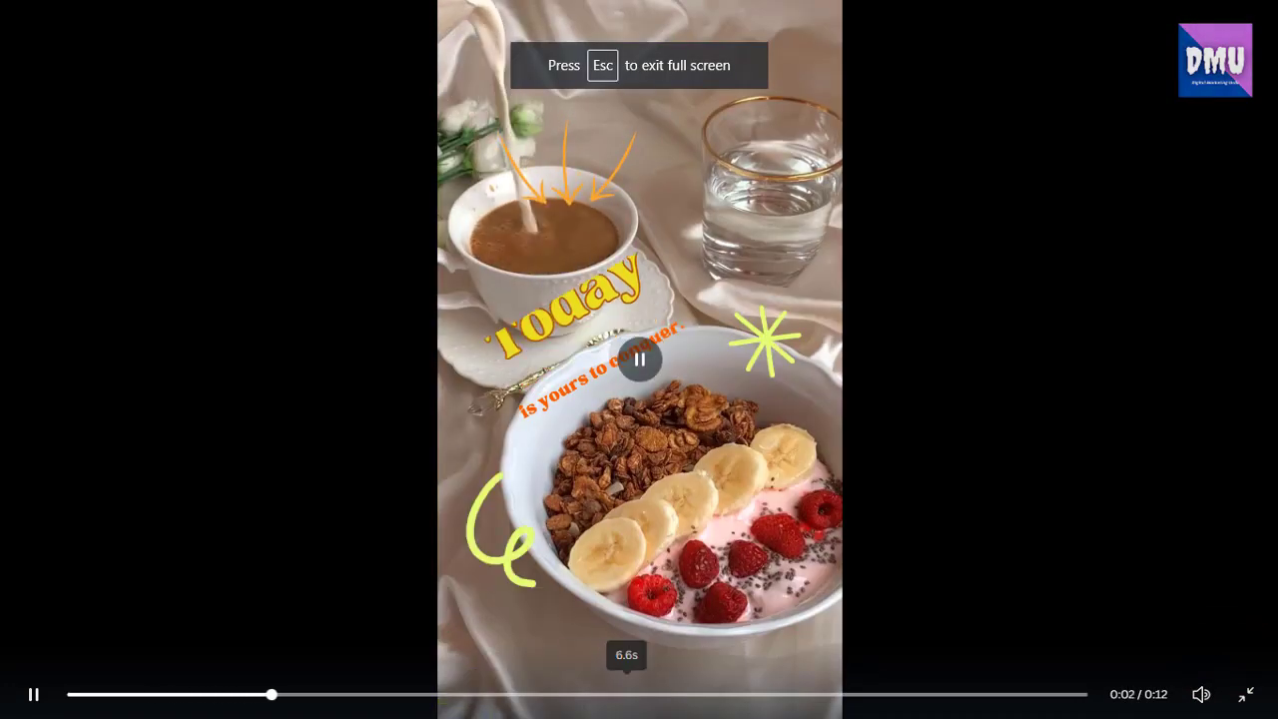
{"action": "left_click", "coordinate": [72, 695]}
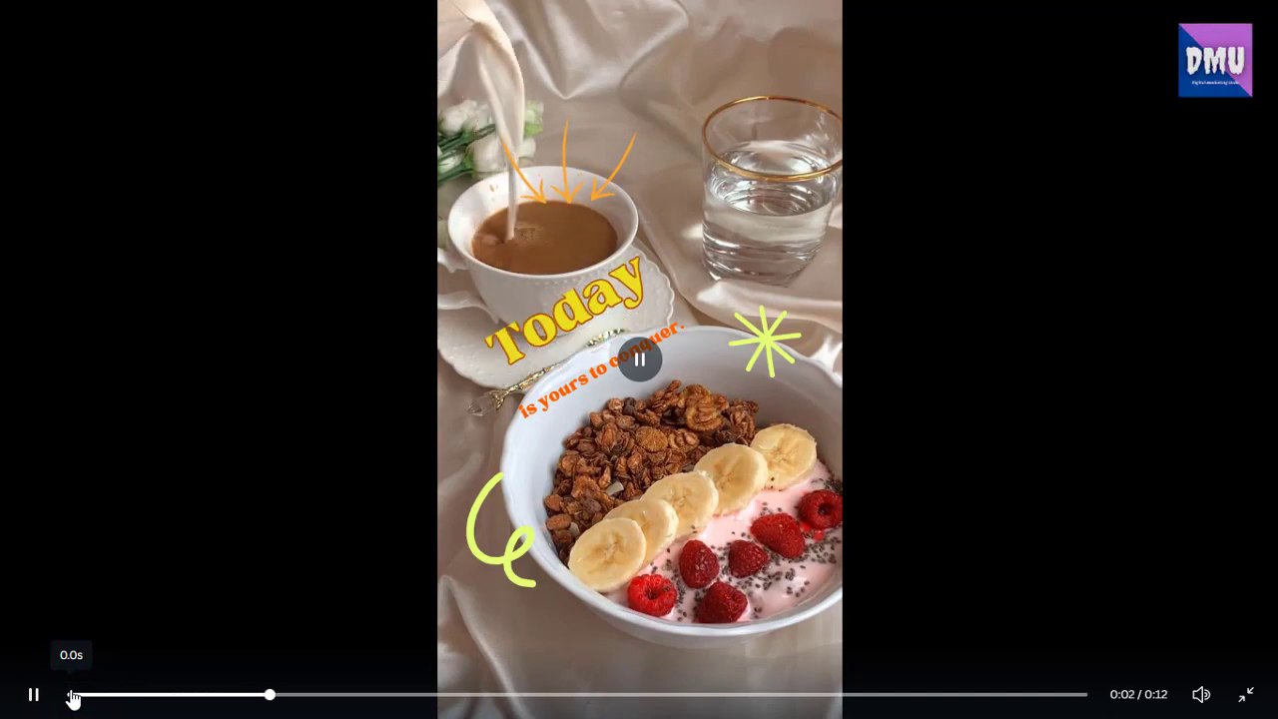
{"action": "left_click", "coordinate": [1247, 695]}
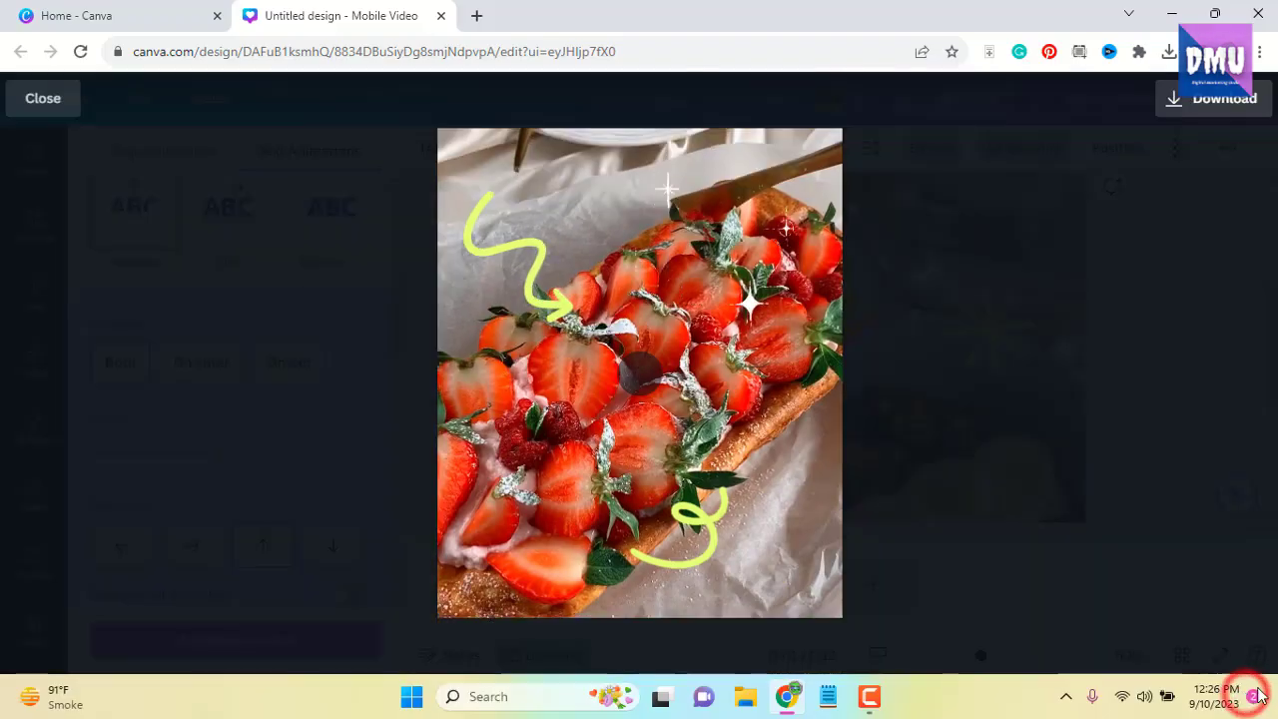
{"action": "left_click", "coordinate": [55, 104]}
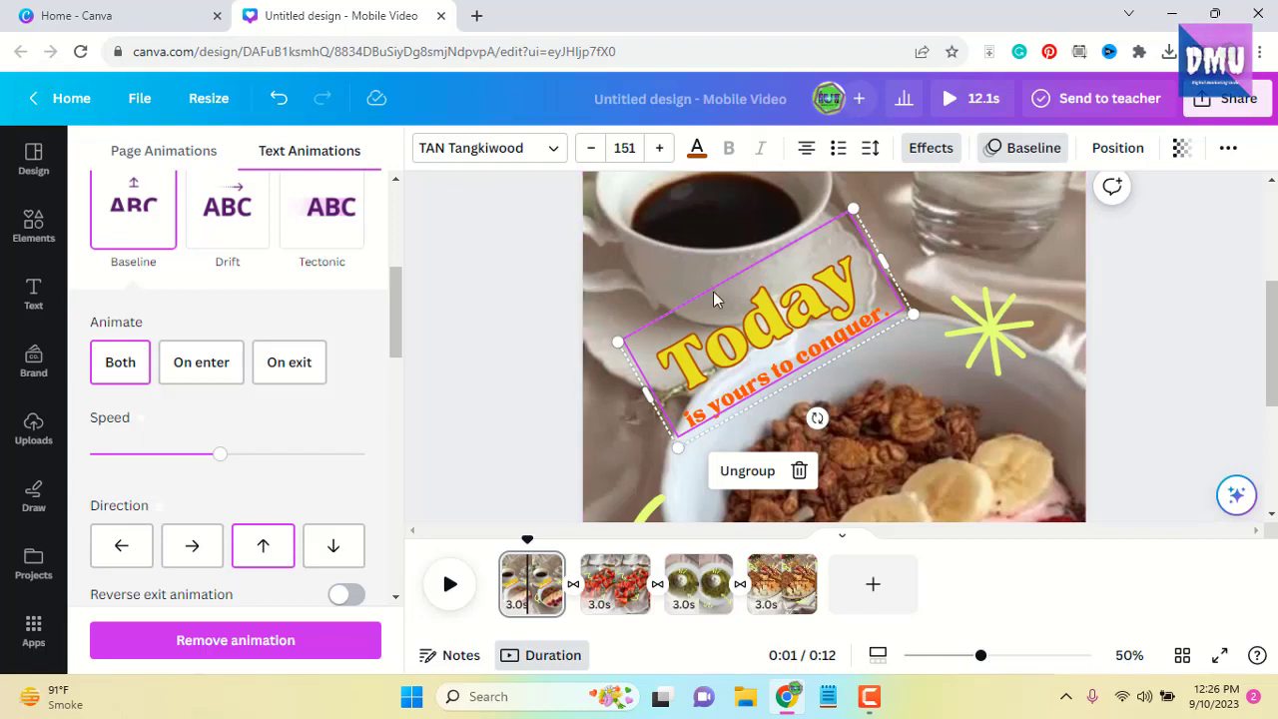
Change the animation of the "Today" text on the first page to Block.
{"action": "double_click", "coordinate": [777, 343]}
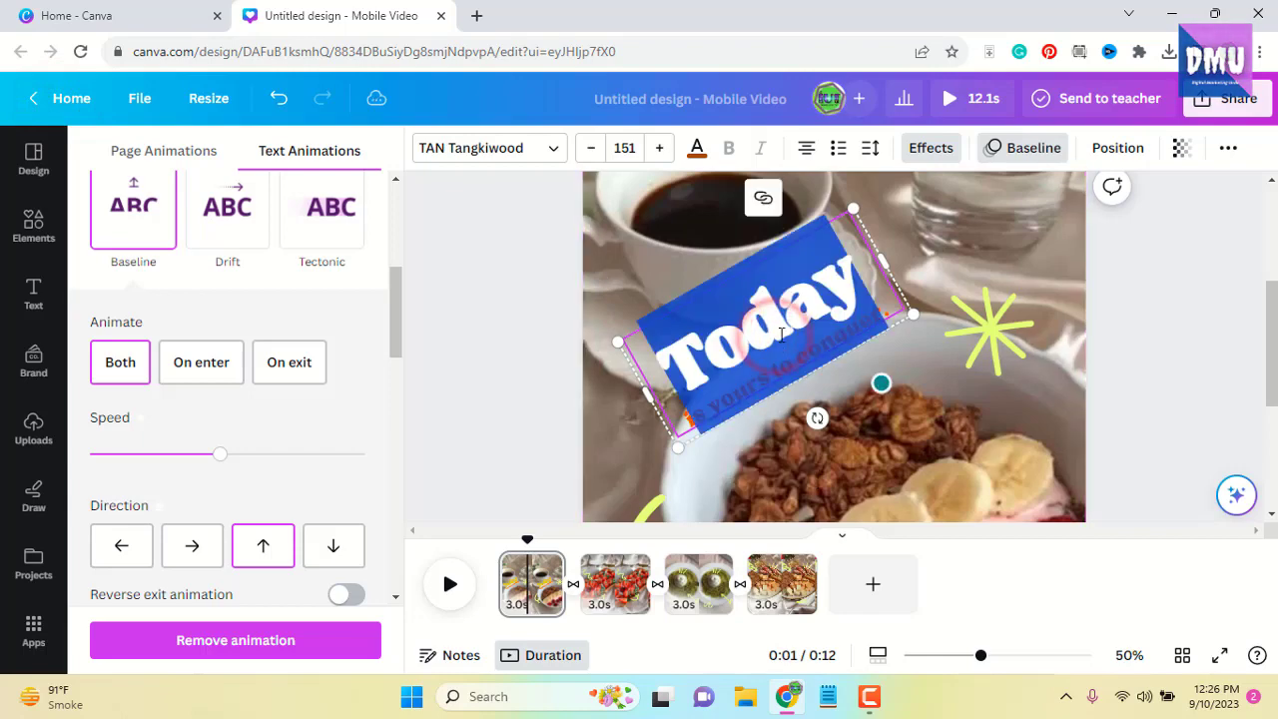
{"action": "left_click", "coordinate": [1172, 303]}
{"action": "left_click", "coordinate": [1139, 356]}
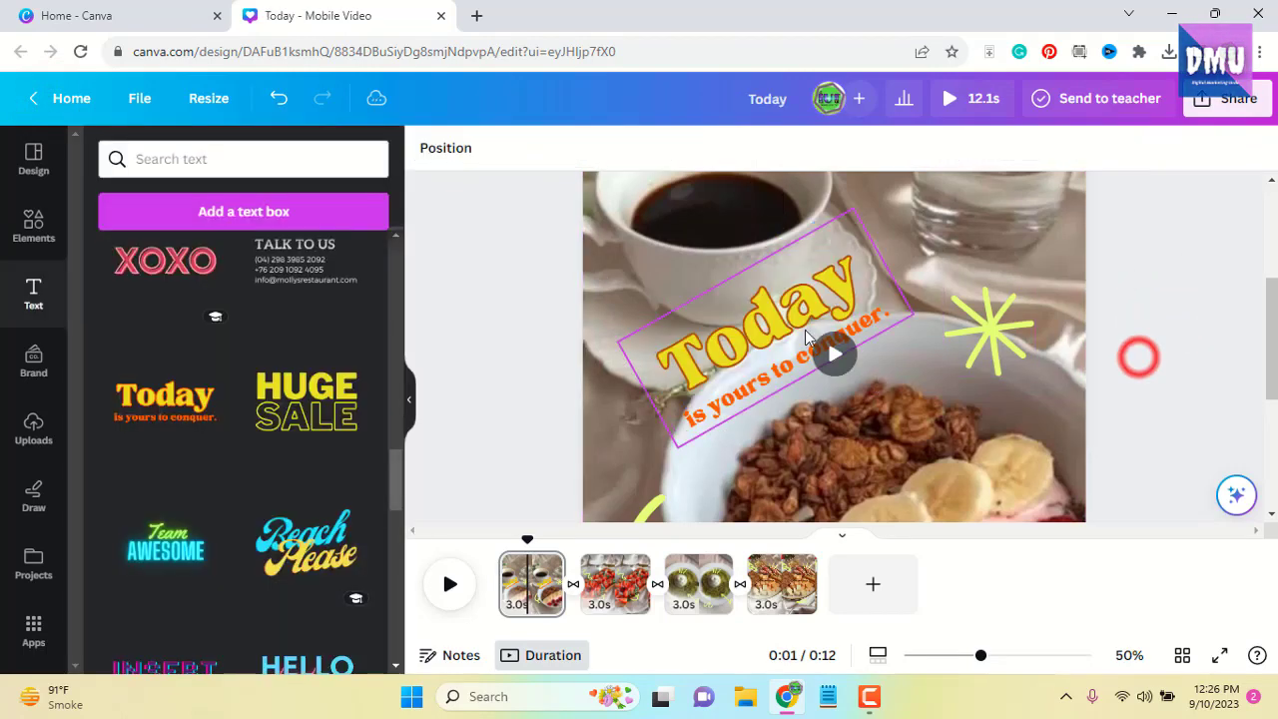
{"action": "left_click", "coordinate": [796, 317]}
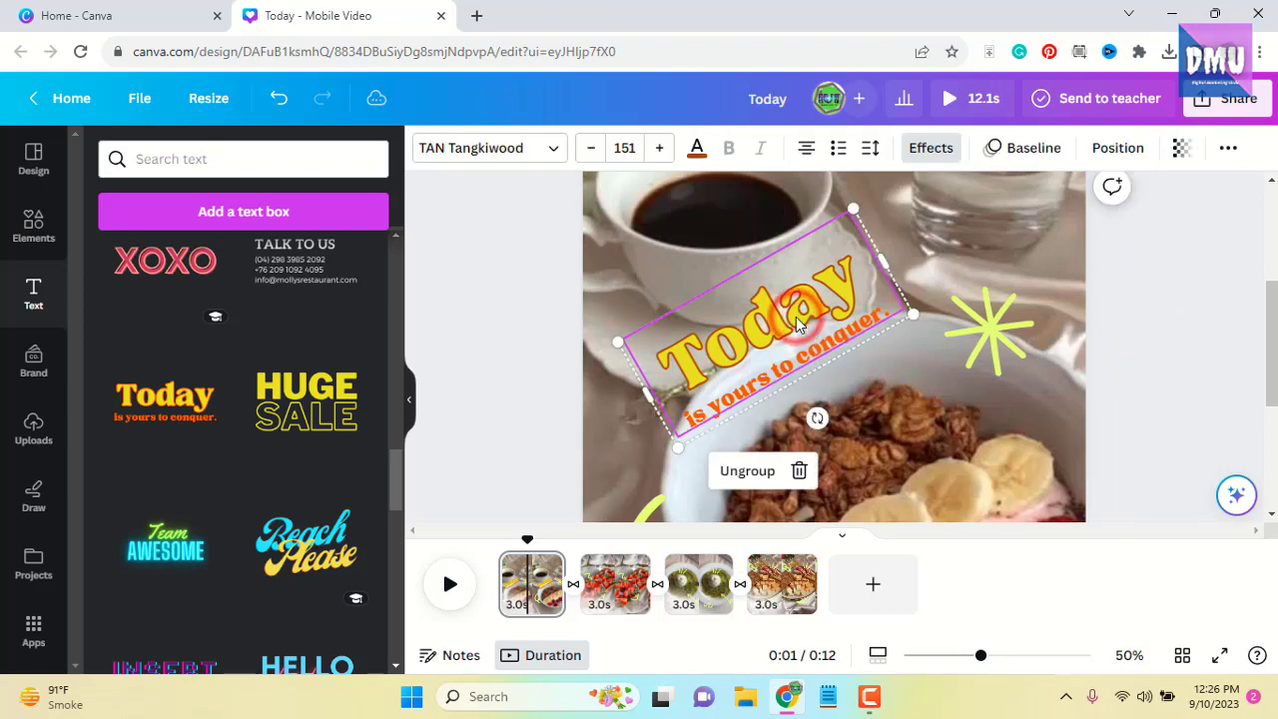
{"action": "left_click", "coordinate": [1008, 150]}
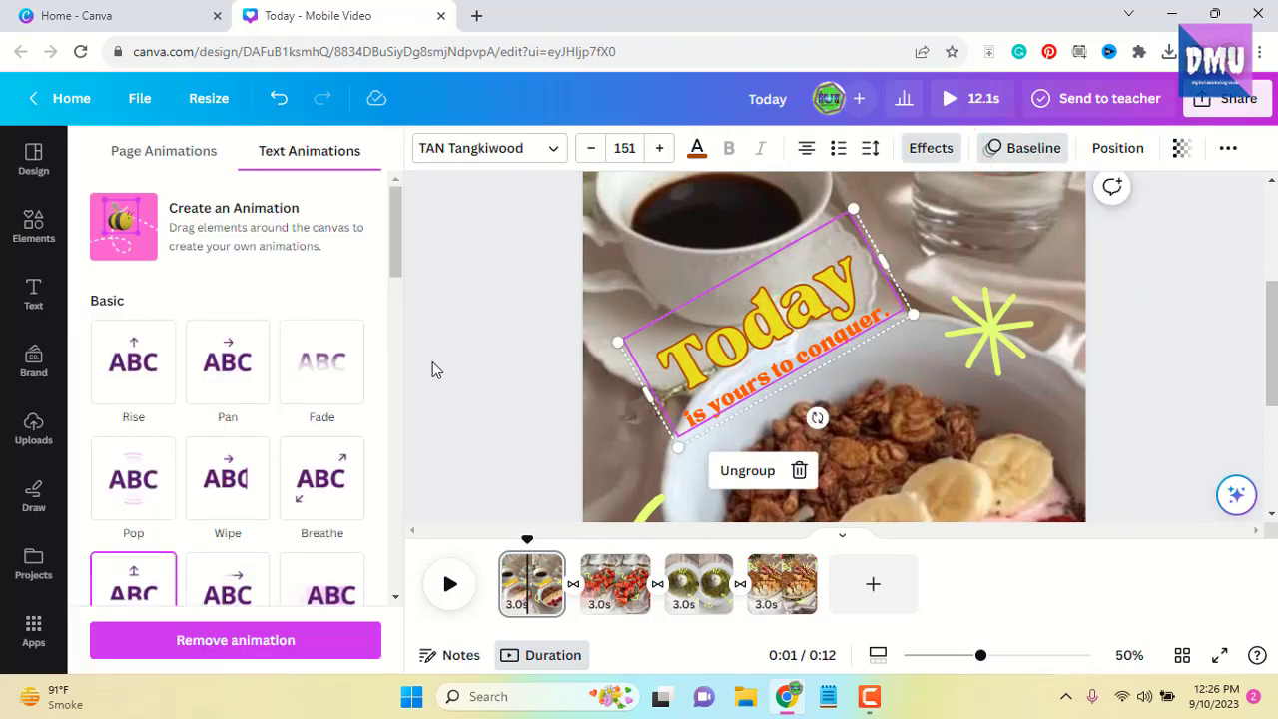
{"action": "left_click_drag", "start_coordinate": [393, 241], "coordinate": [387, 448]}
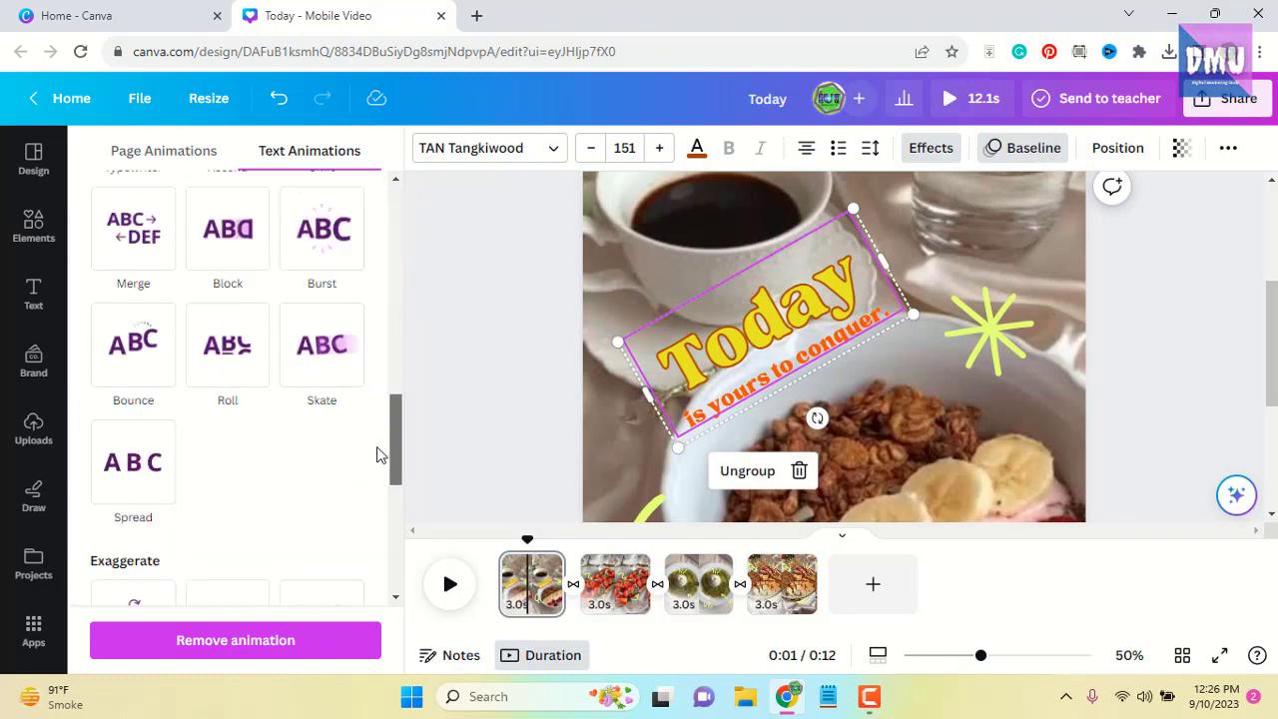
{"action": "left_click", "coordinate": [213, 258]}
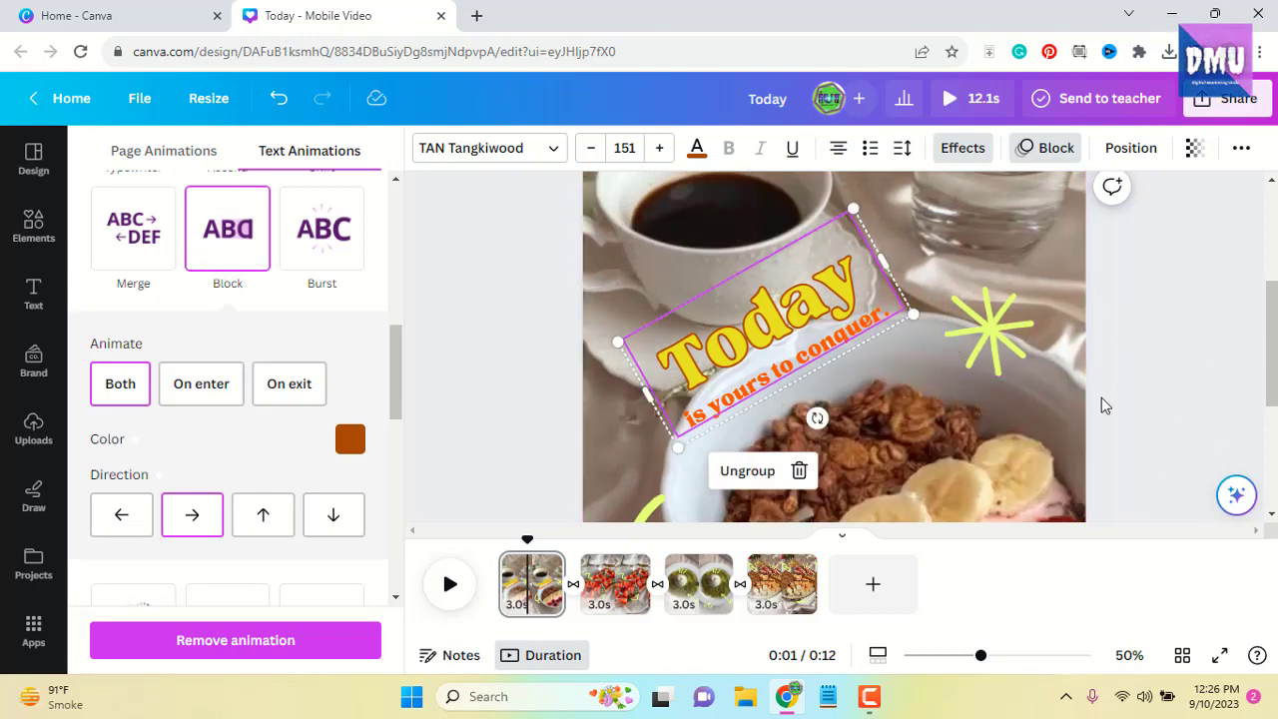
Reduce the font size of the "Today" text to 144.
{"action": "left_click", "coordinate": [793, 150]}
{"action": "left_click", "coordinate": [793, 152]}
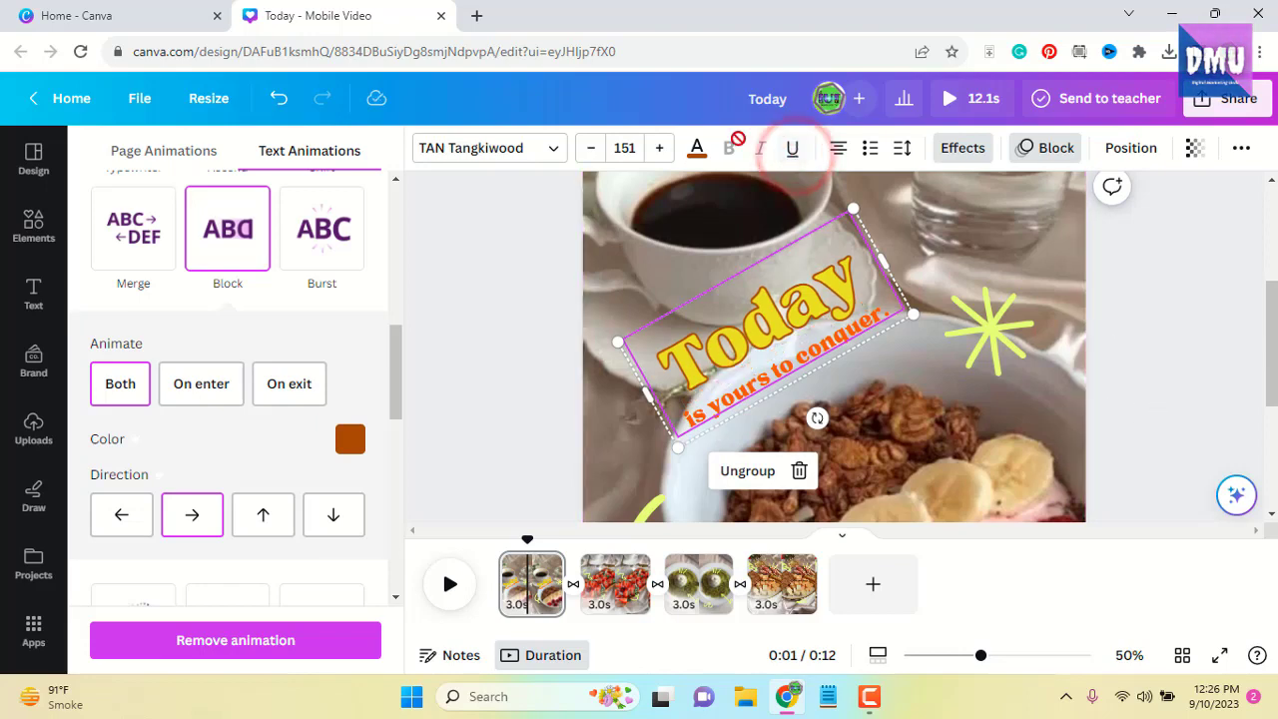
{"action": "left_click", "coordinate": [589, 148]}
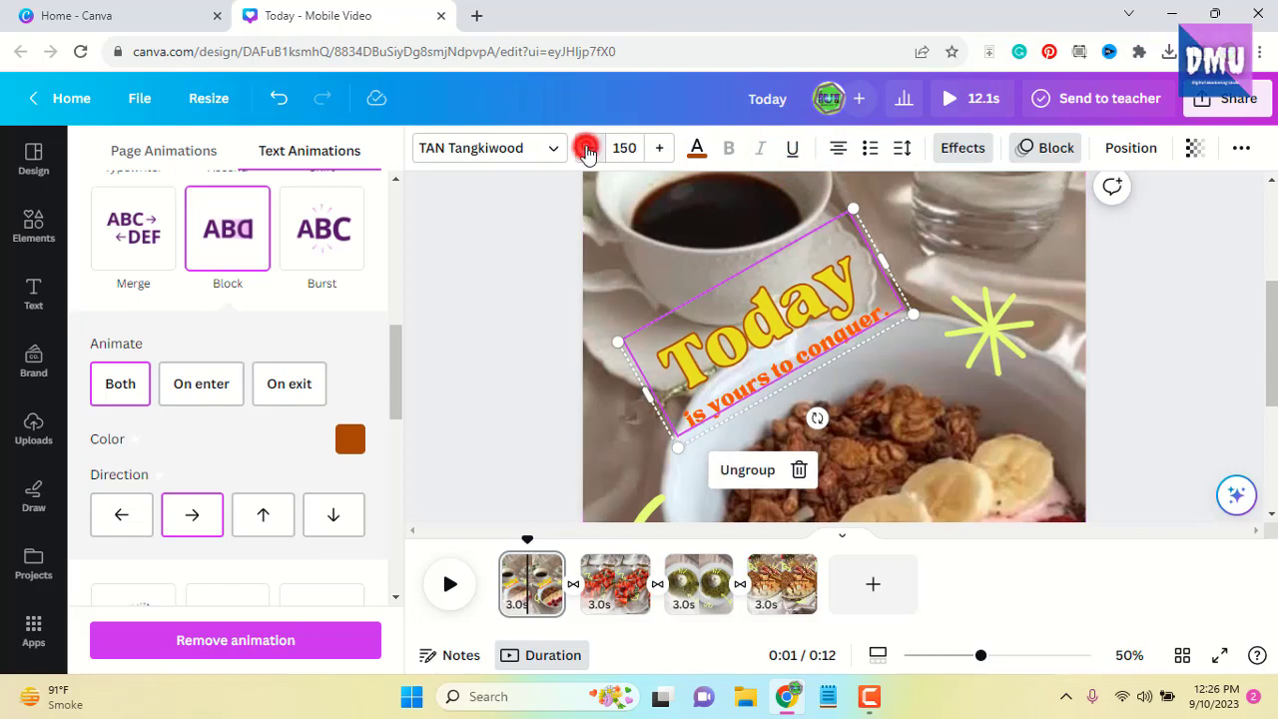
{"action": "left_click", "coordinate": [589, 148]}
{"action": "left_click", "coordinate": [589, 147]}
{"action": "left_click", "coordinate": [589, 148]}
{"action": "left_click", "coordinate": [589, 148]}
{"action": "left_click", "coordinate": [589, 148]}
{"action": "left_click", "coordinate": [590, 148]}
Try font size 96 on the "Today" text, then undo the size change.
{"action": "left_click", "coordinate": [624, 148]}
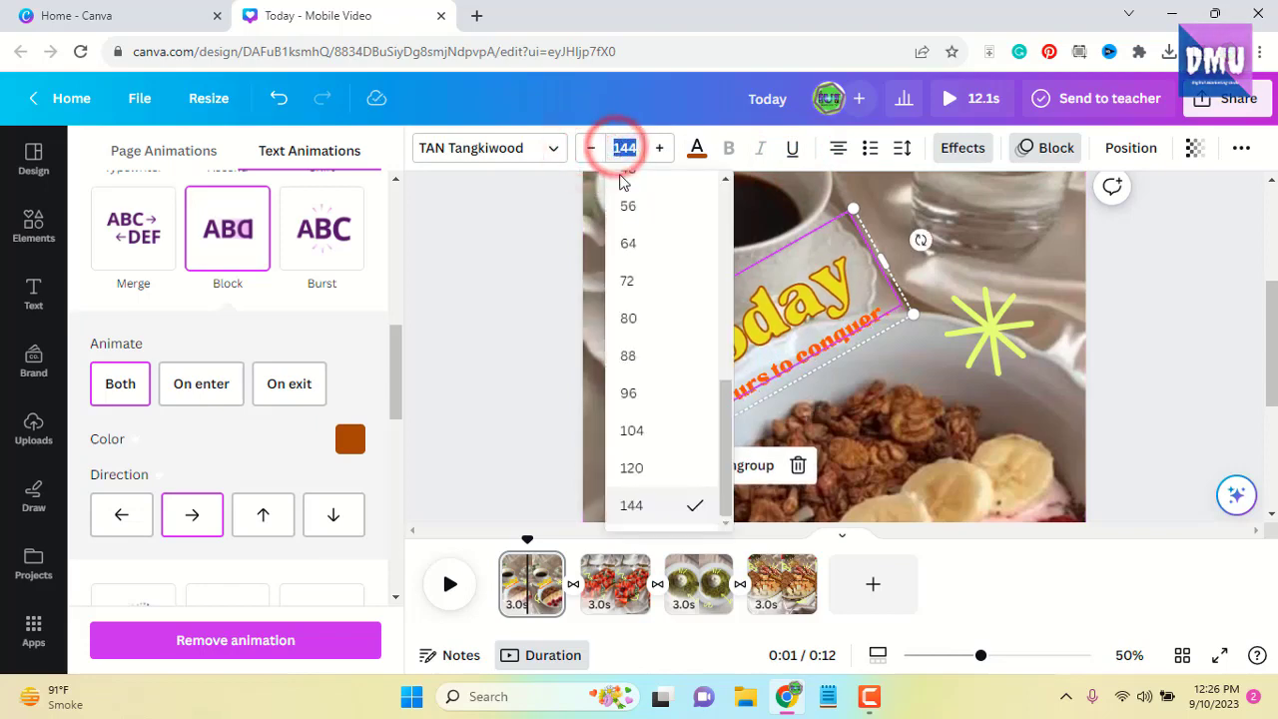
{"action": "left_click", "coordinate": [662, 393]}
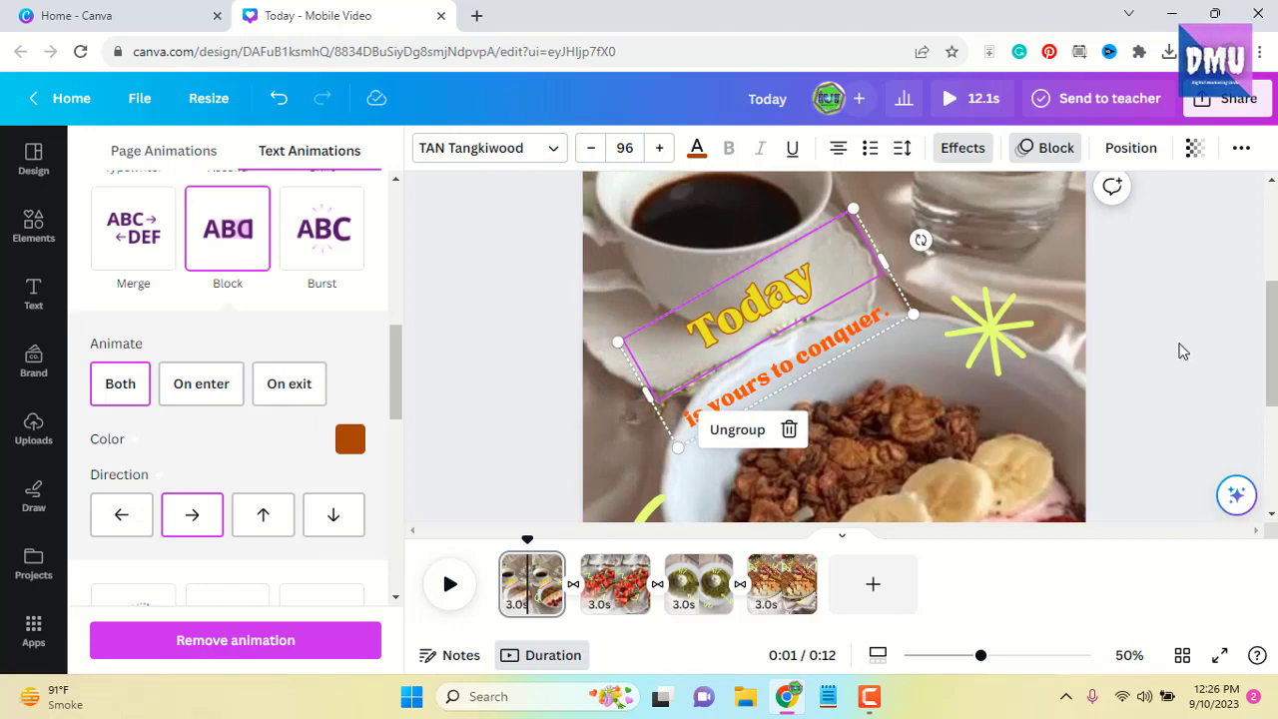
{"action": "key", "text": "ctrl+z"}
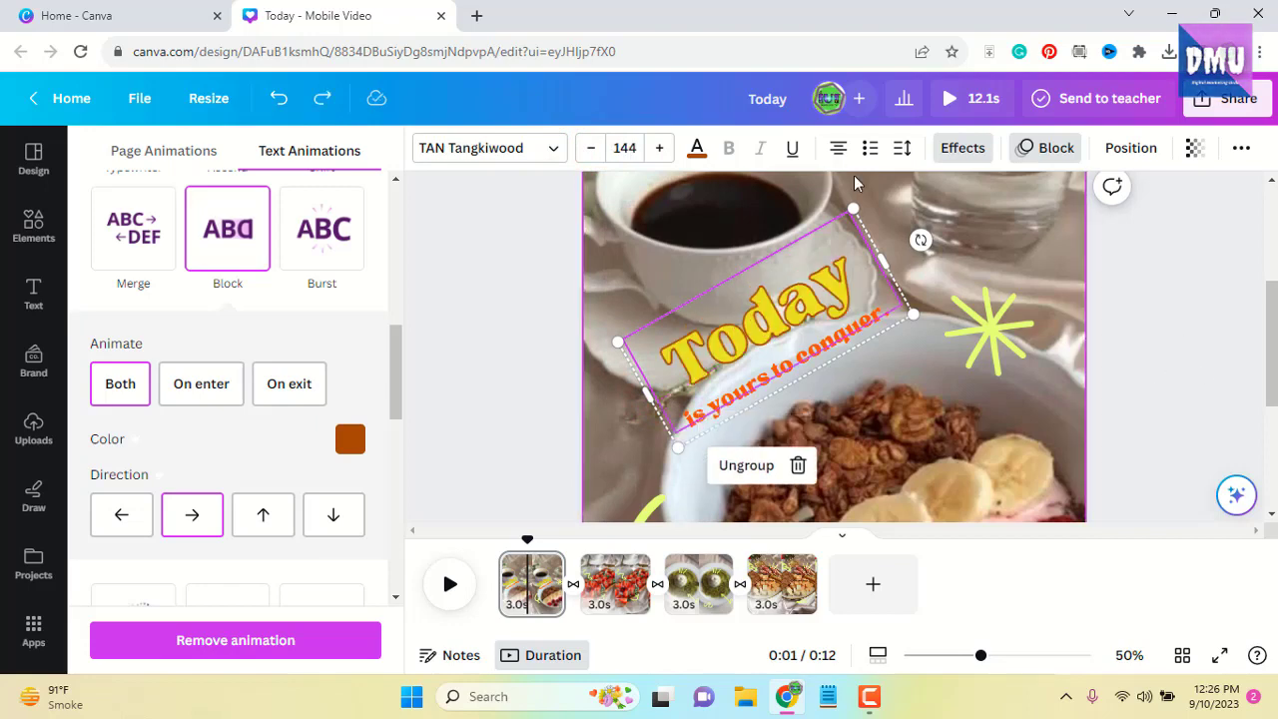
Change the font of the "Today" text to Anton and look through the available fonts.
{"action": "left_click", "coordinate": [555, 147]}
{"action": "left_click", "coordinate": [214, 440]}
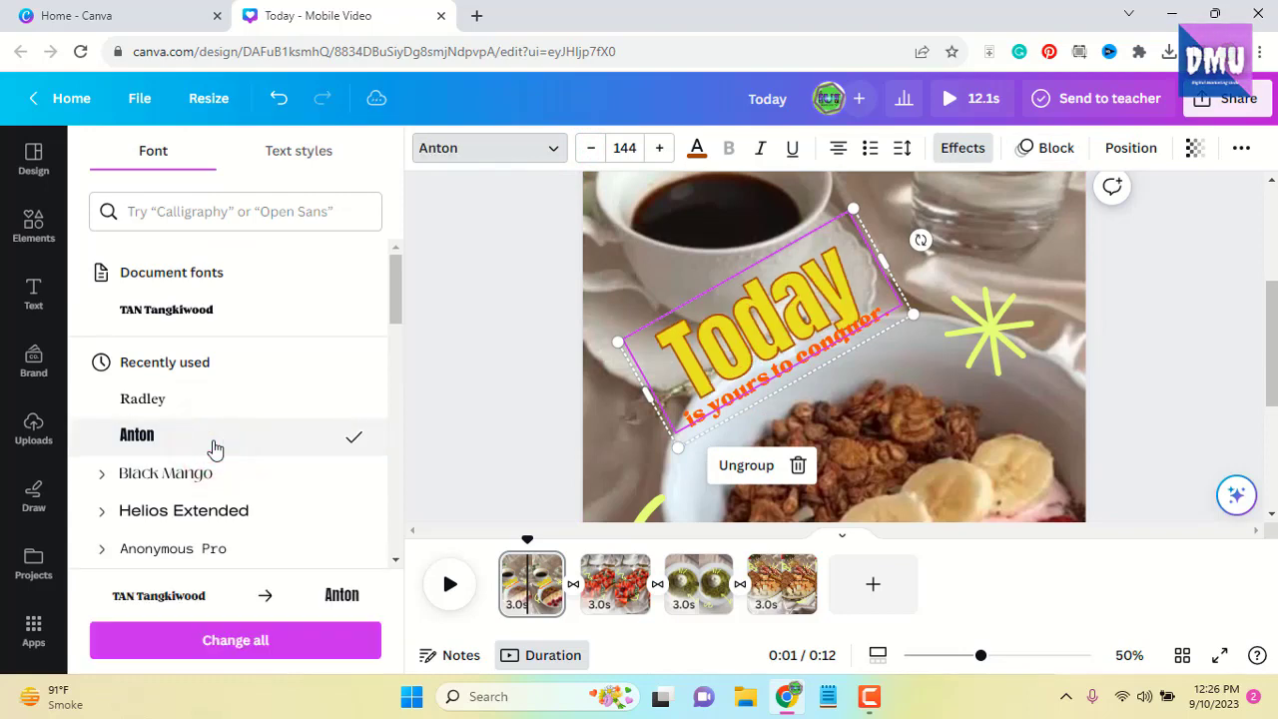
{"action": "scroll", "coordinate": [237, 442], "scroll_direction": "down", "scroll_amount": 10}
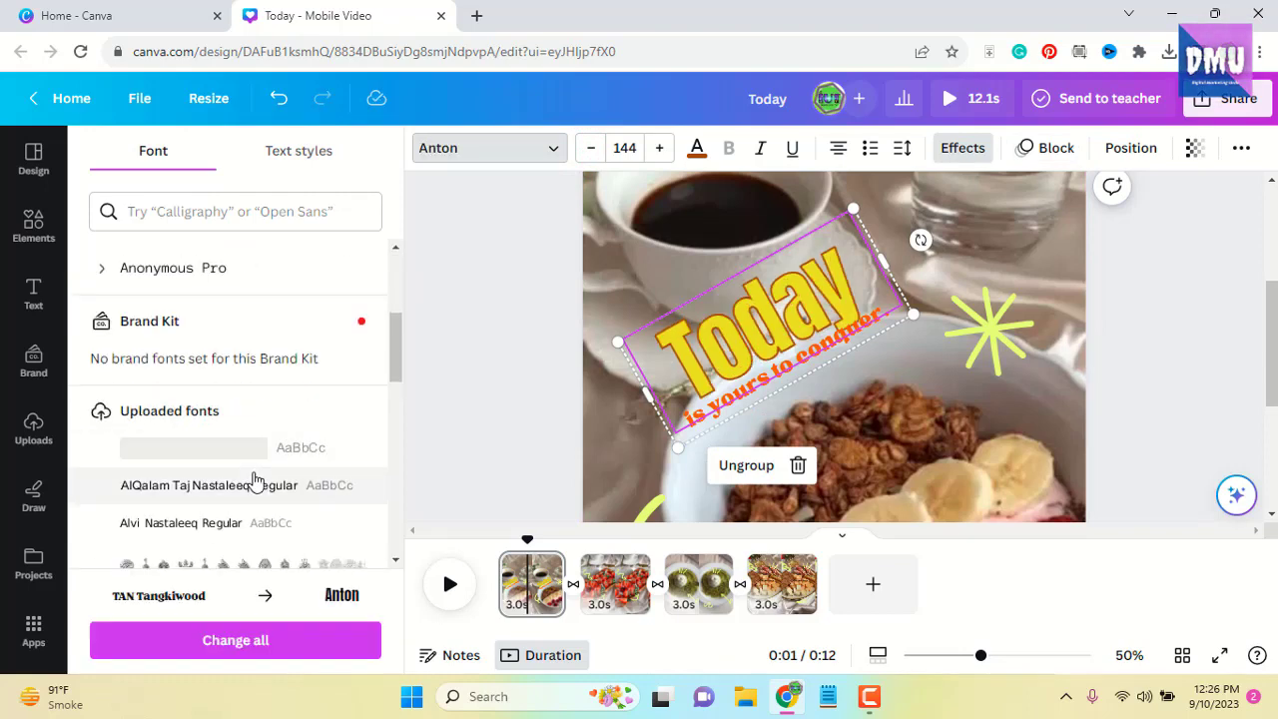
{"action": "scroll", "coordinate": [255, 505], "scroll_direction": "down", "scroll_amount": 2}
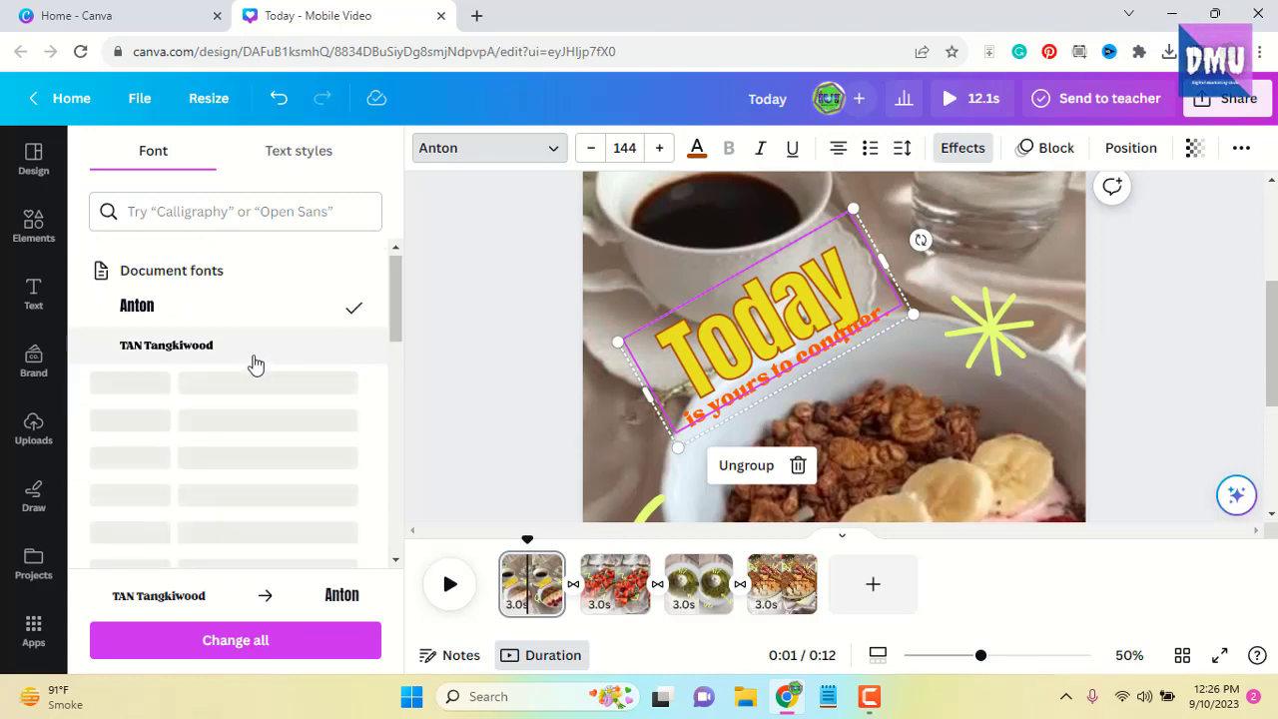
{"action": "scroll", "coordinate": [291, 380], "scroll_direction": "down", "scroll_amount": 3}
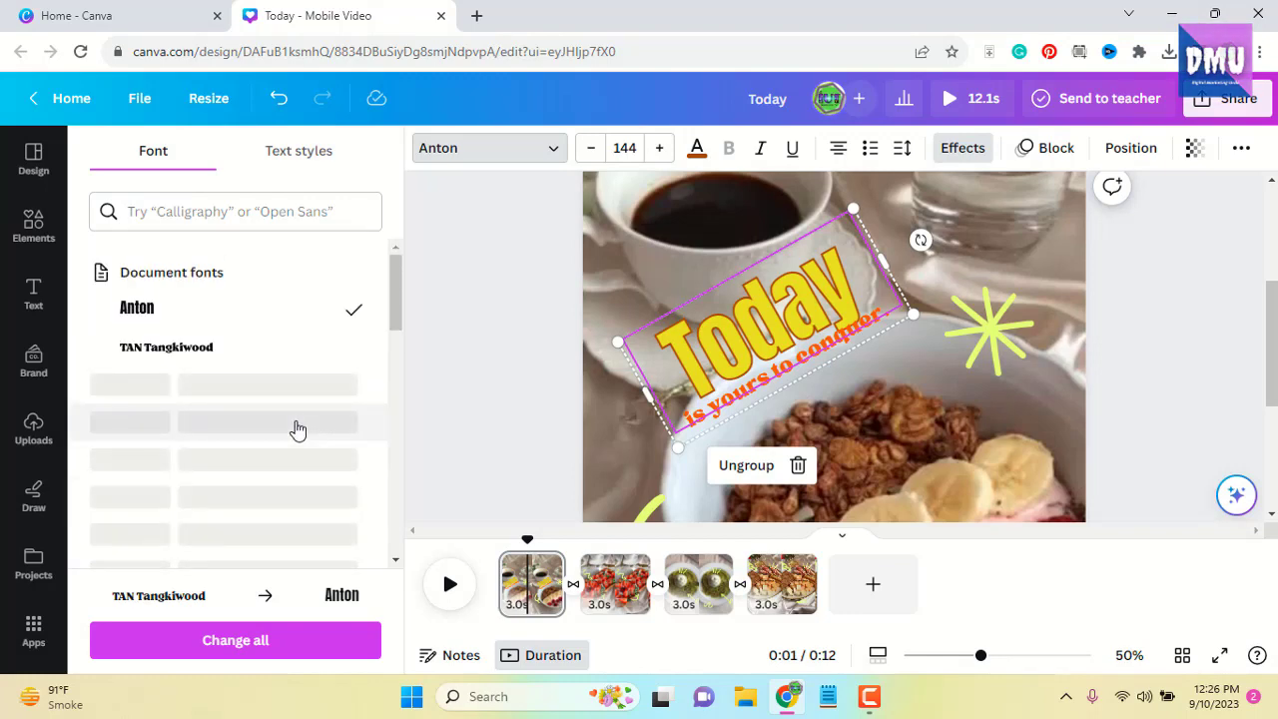
Look at the text styles and set the "Today" text's font back to TAN Tangkiwood.
{"action": "left_click", "coordinate": [301, 163]}
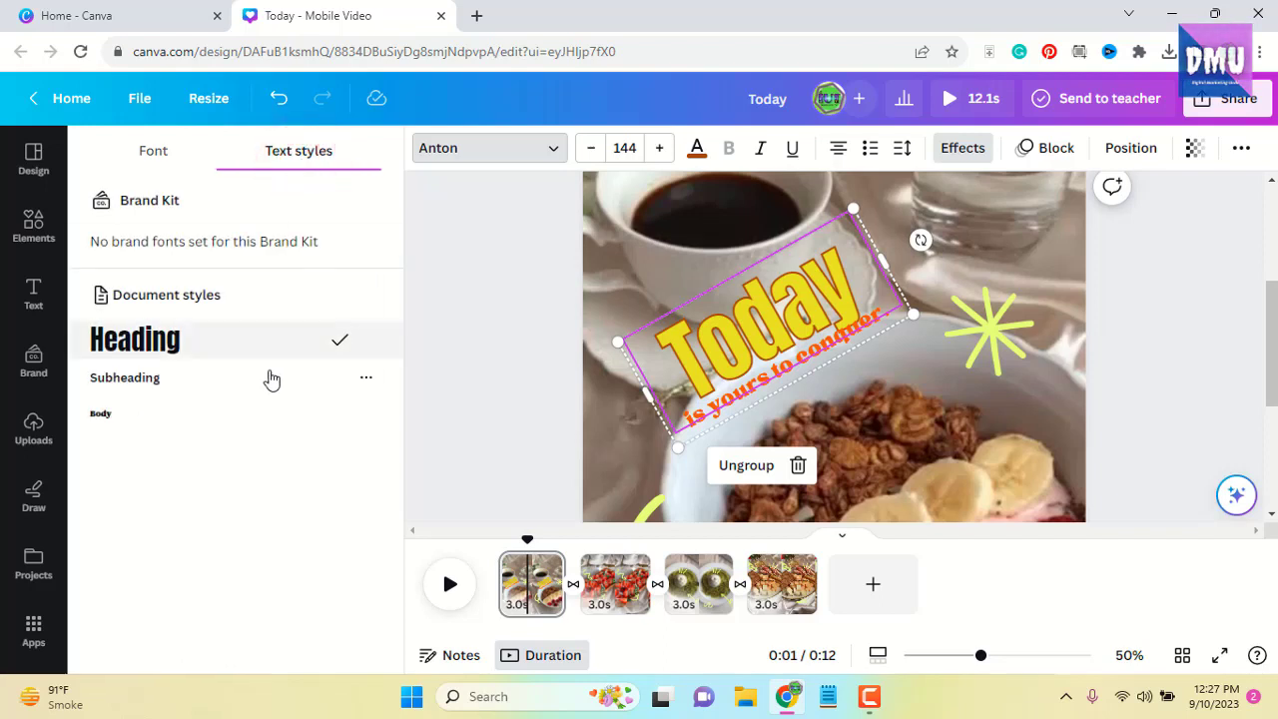
{"action": "left_click", "coordinate": [157, 156]}
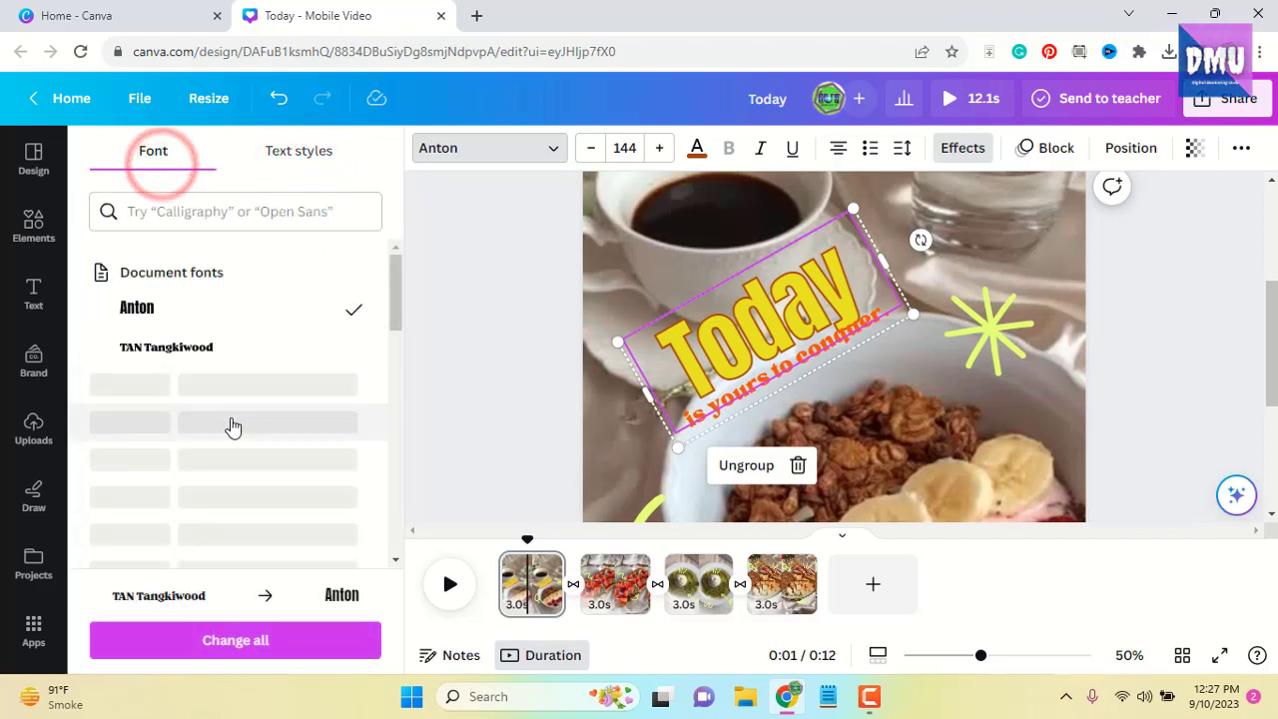
{"action": "left_click", "coordinate": [250, 348]}
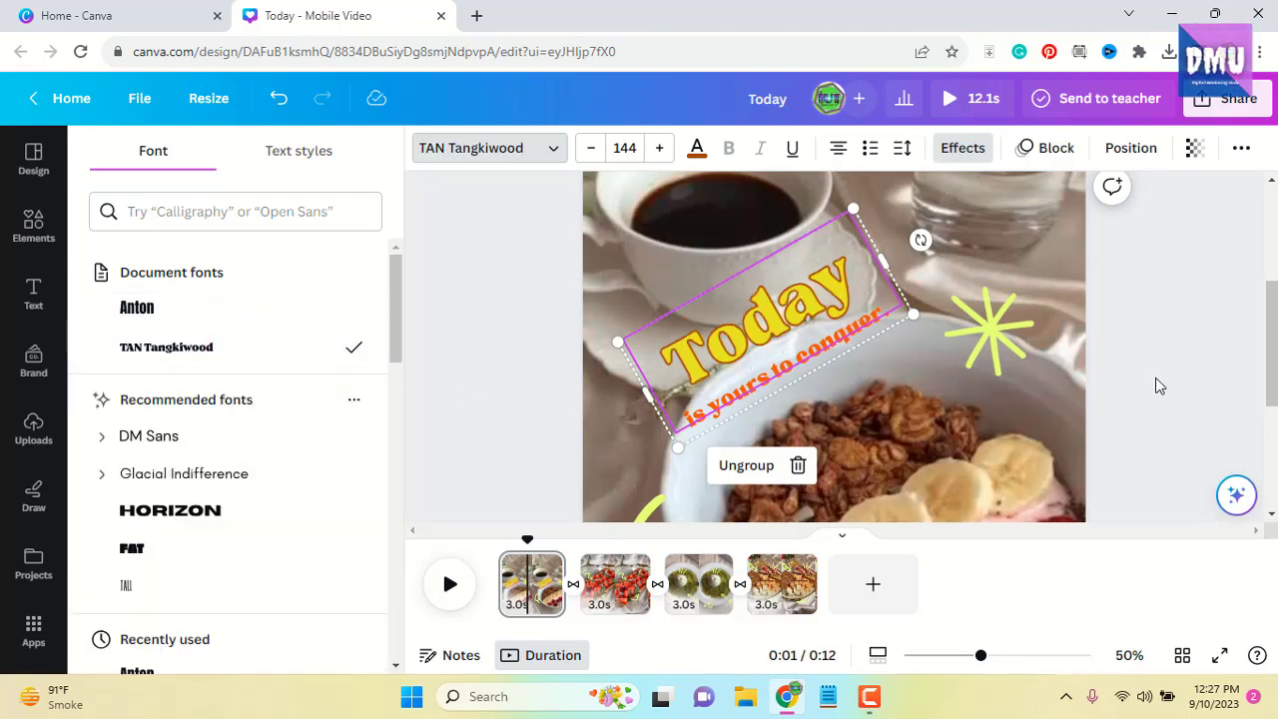
Set the "Today" text to the recently used Helios Extended font at size 96.
{"action": "scroll", "coordinate": [249, 434], "scroll_direction": "down", "scroll_amount": 3}
{"action": "scroll", "coordinate": [257, 510], "scroll_direction": "down", "scroll_amount": 5}
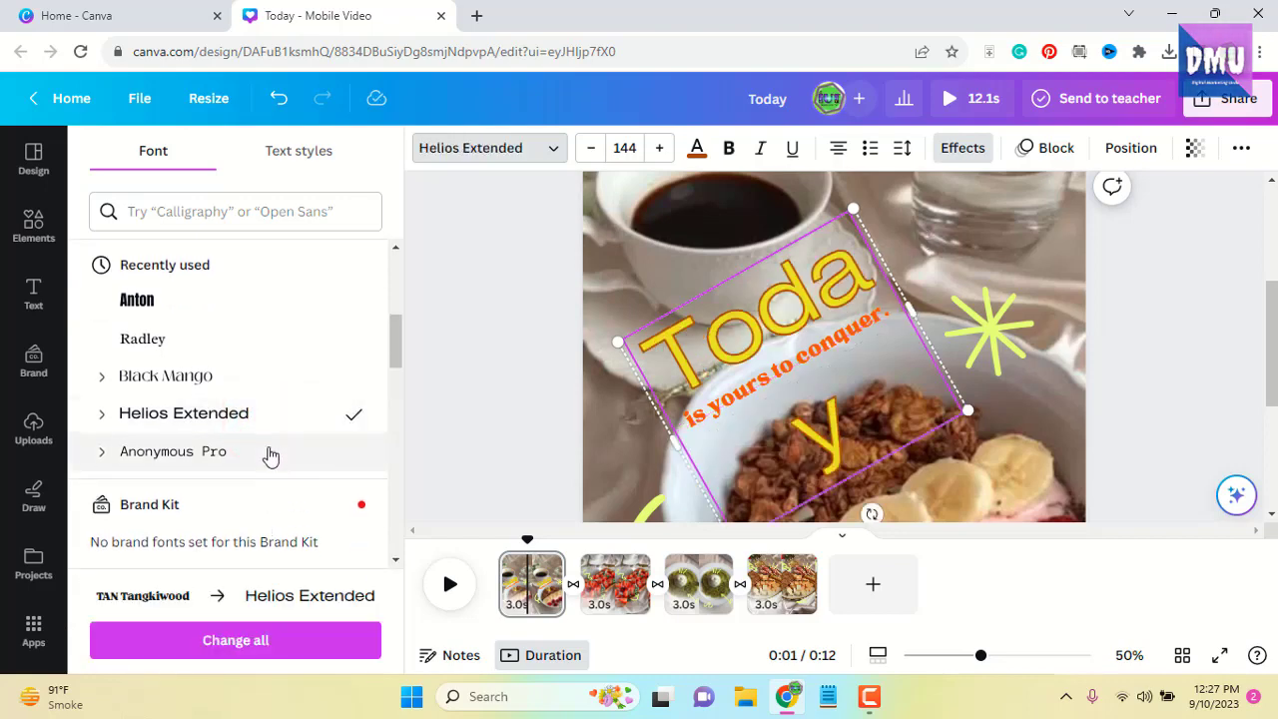
{"action": "scroll", "coordinate": [265, 454], "scroll_direction": "down", "scroll_amount": 2}
{"action": "left_click", "coordinate": [624, 147]}
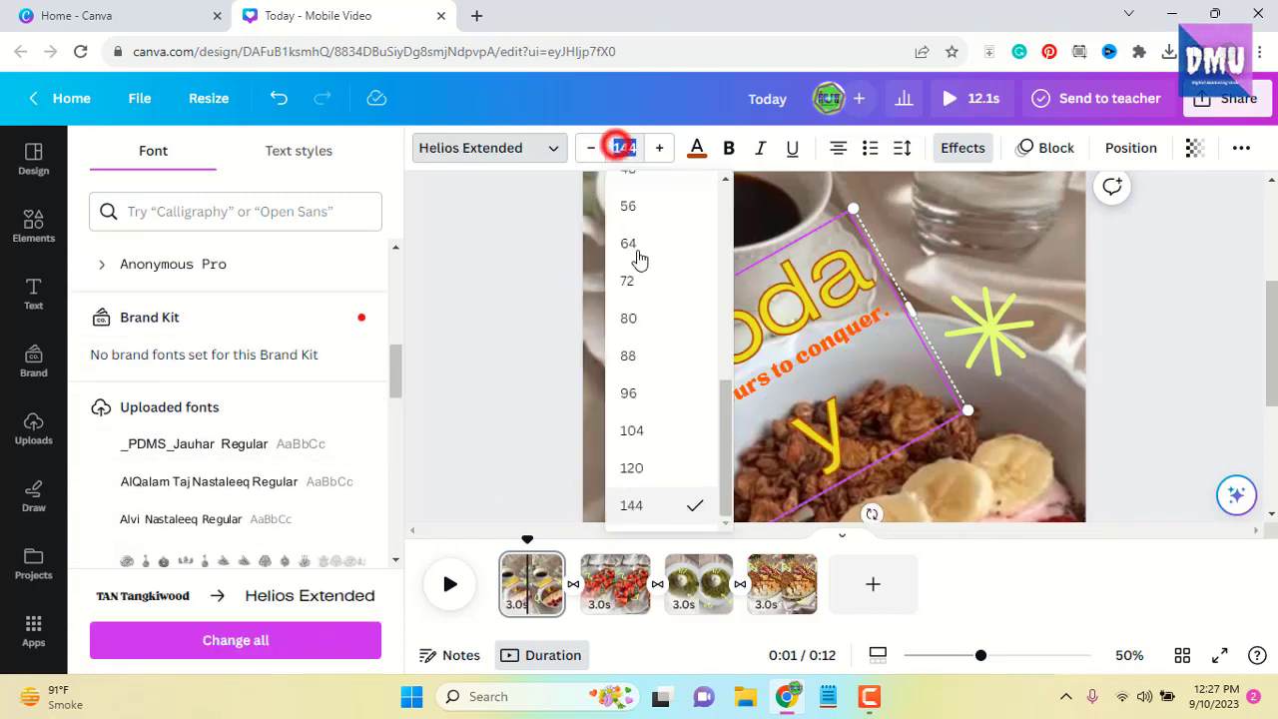
{"action": "left_click", "coordinate": [656, 392]}
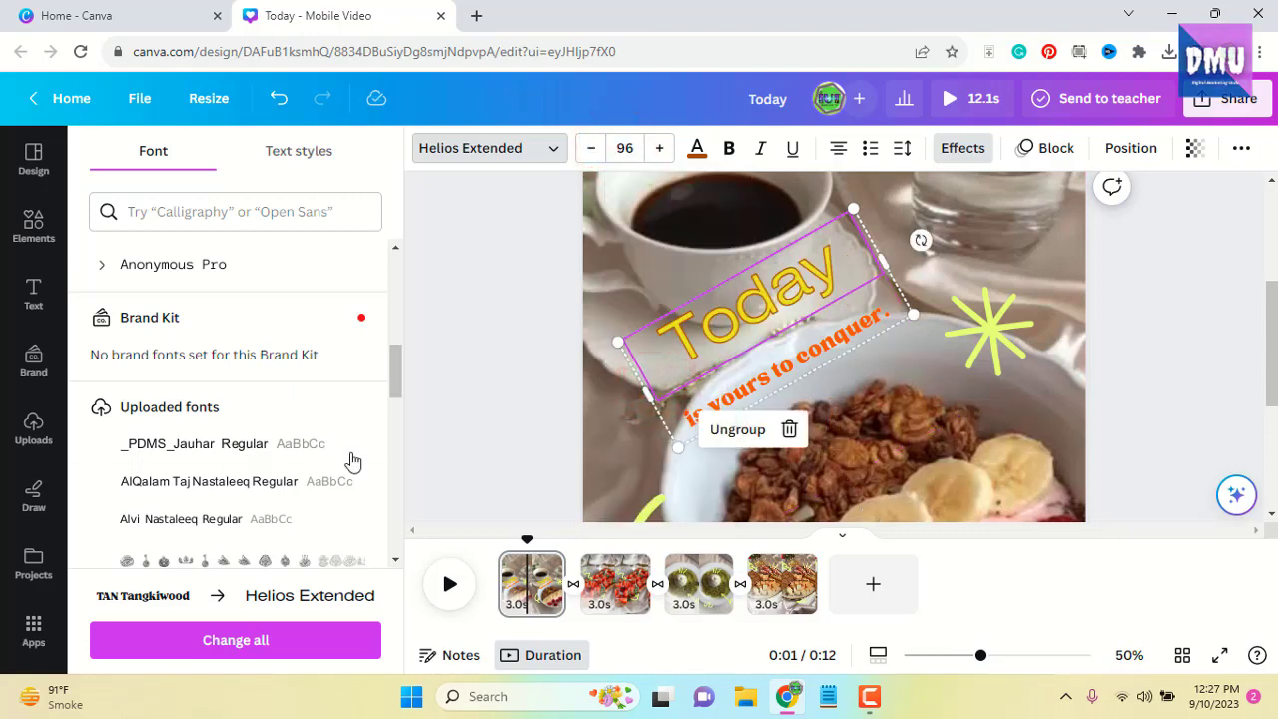
Try the Alice font on the "Today" text, then undo the font and size changes.
{"action": "scroll", "coordinate": [351, 461], "scroll_direction": "down", "scroll_amount": 1}
{"action": "scroll", "coordinate": [350, 461], "scroll_direction": "down", "scroll_amount": 2}
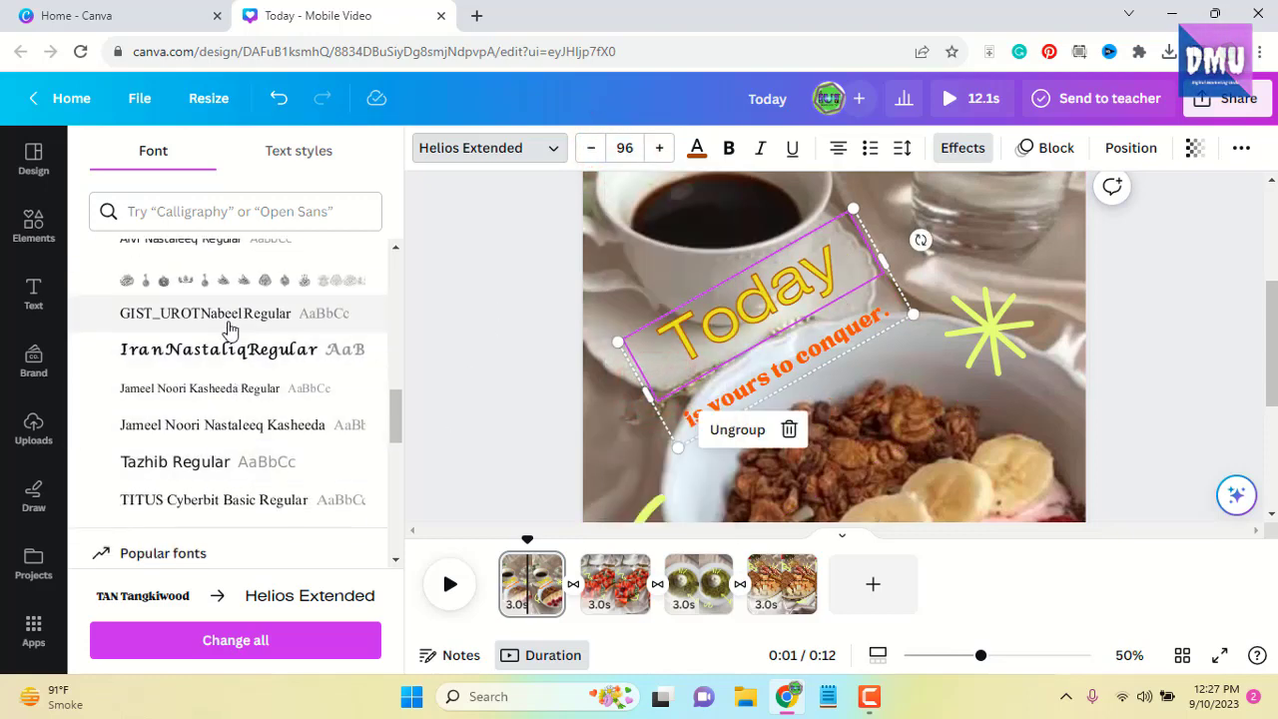
{"action": "scroll", "coordinate": [230, 409], "scroll_direction": "down", "scroll_amount": 1}
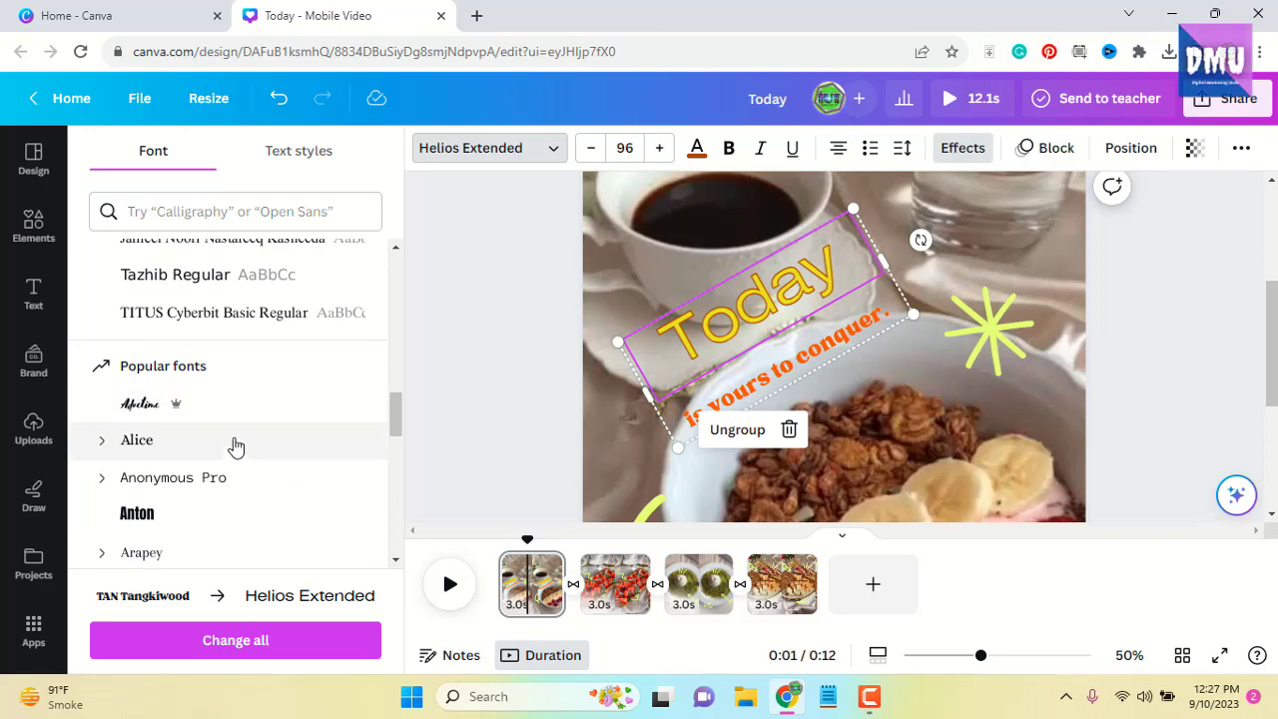
{"action": "left_click", "coordinate": [236, 447]}
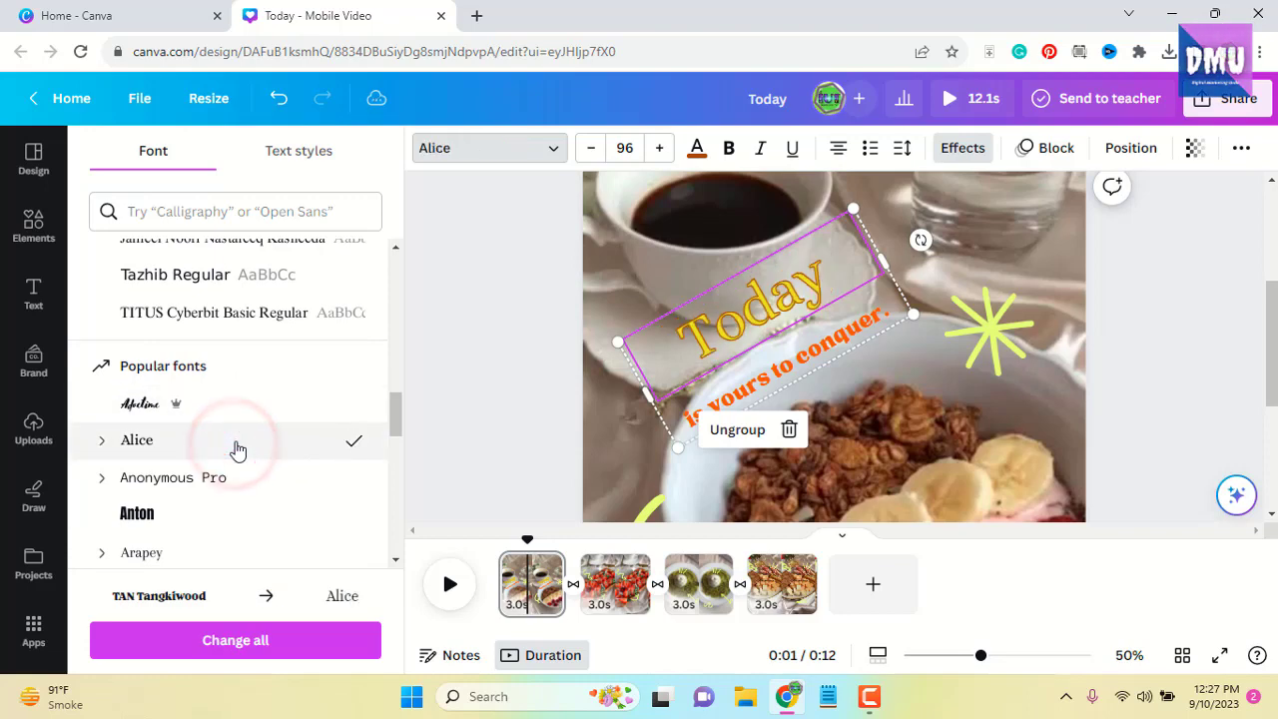
{"action": "left_click", "coordinate": [540, 413]}
{"action": "key", "text": "ctrl+z"}
{"action": "key", "text": "ctrl+z"}
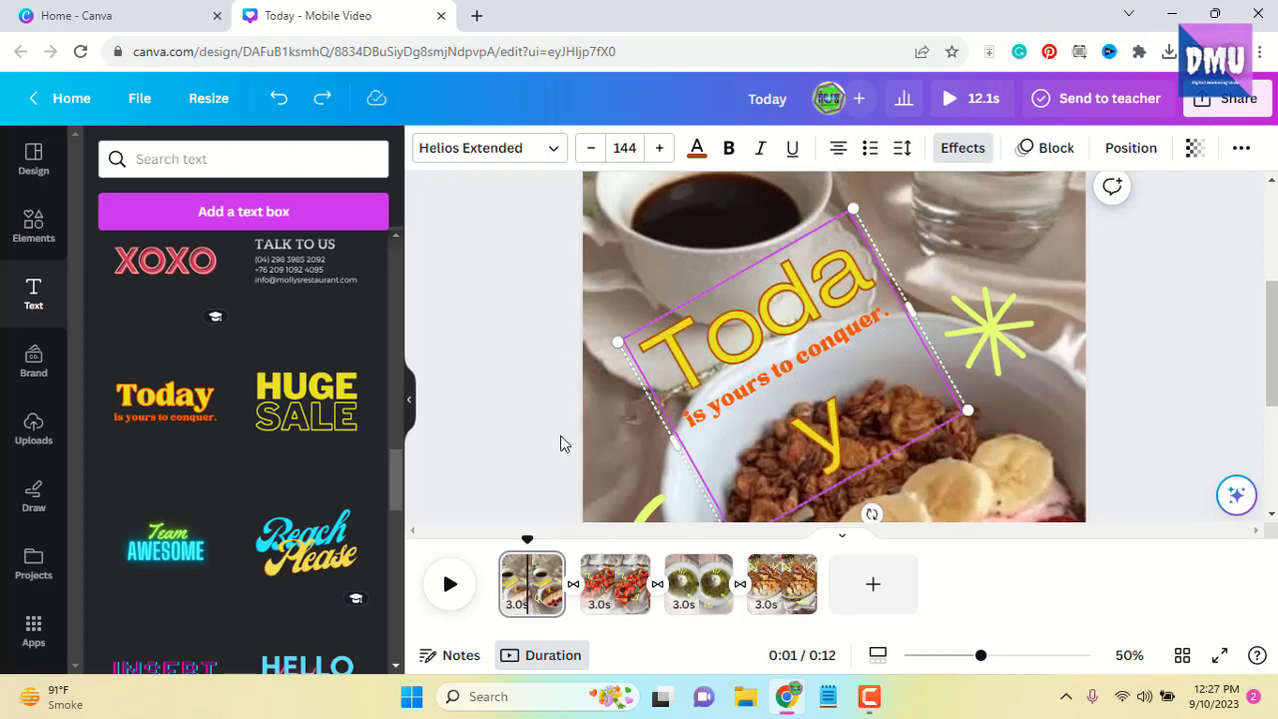
Delete the "Today is yours to conquer." text and add the pink neon GLOW text style to the first page.
{"action": "key", "text": "Delete"}
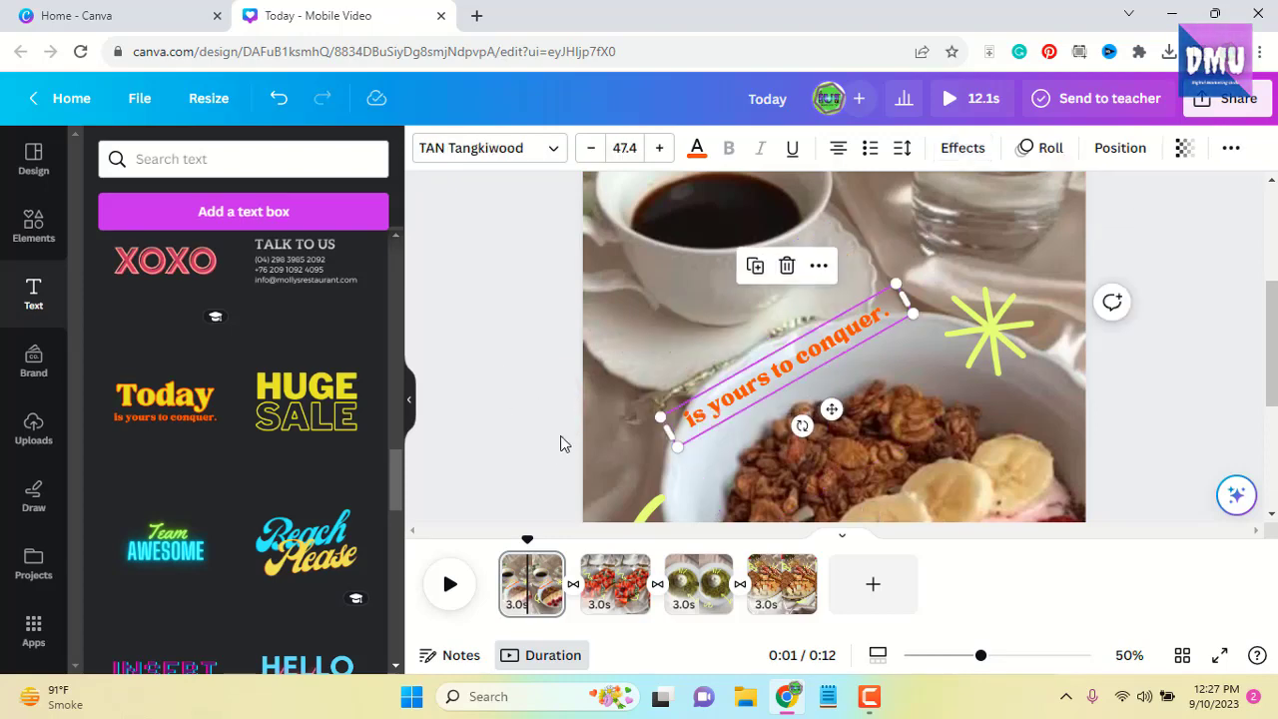
{"action": "key", "text": "Delete"}
{"action": "scroll", "coordinate": [130, 314], "scroll_direction": "down", "scroll_amount": 4}
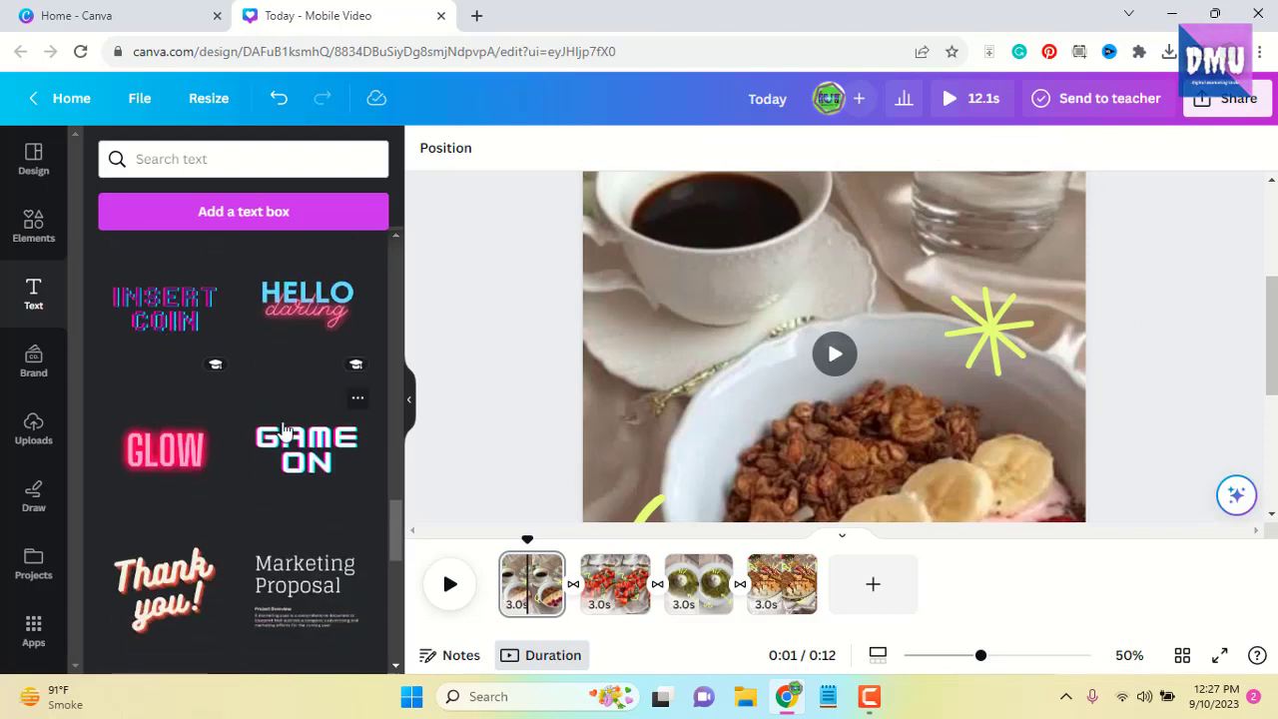
{"action": "scroll", "coordinate": [284, 429], "scroll_direction": "down", "scroll_amount": 2}
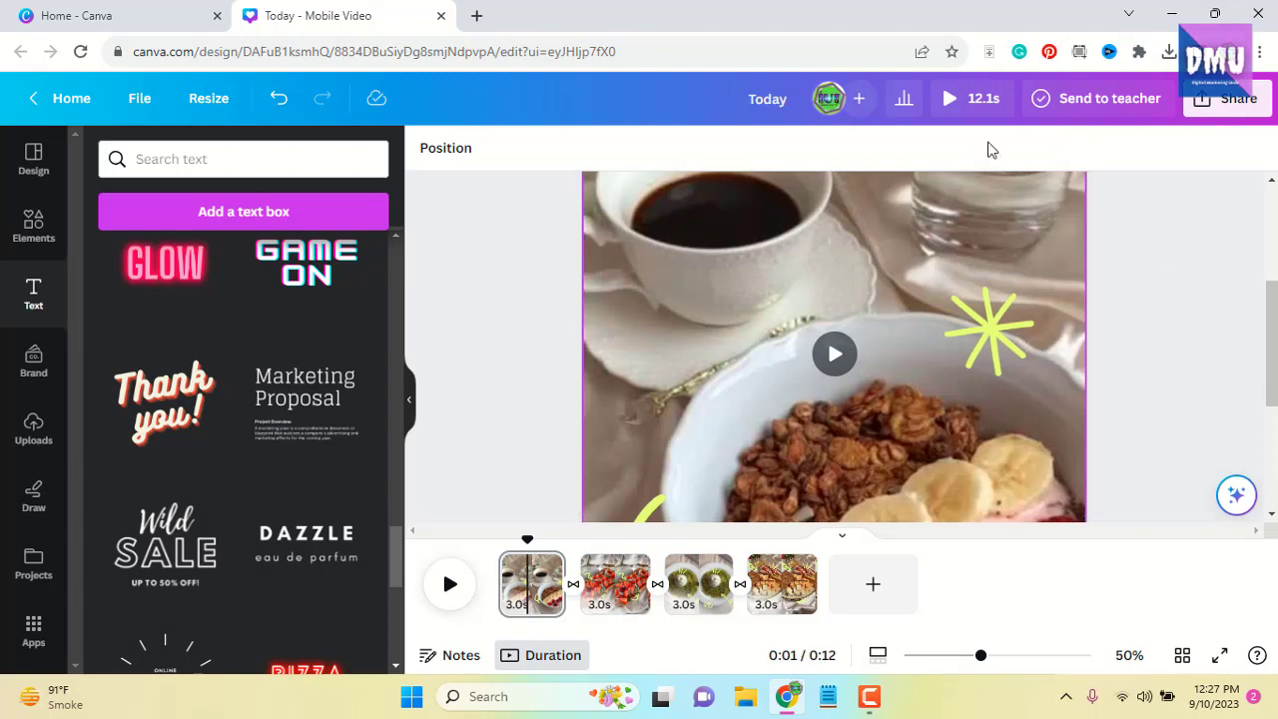
{"action": "left_click", "coordinate": [192, 280]}
Shrink the GLOW text to about size 179, tilt it upward and place it over the coffee cup's saucer.
{"action": "left_click_drag", "start_coordinate": [1039, 460], "coordinate": [829, 351]}
{"action": "left_click_drag", "start_coordinate": [730, 394], "coordinate": [817, 341]}
{"action": "left_click_drag", "start_coordinate": [838, 271], "coordinate": [914, 262]}
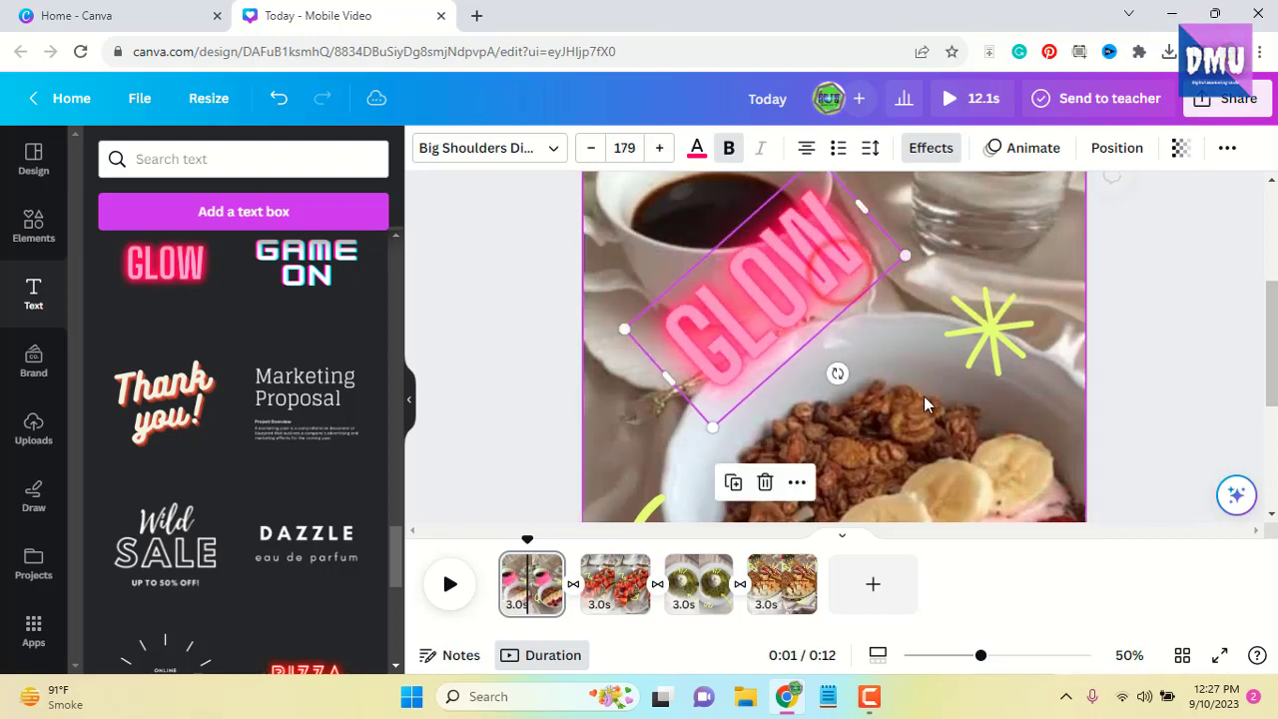
Recolor the GLOW text with the yellow-green document color and set its Neon effect intensity to 78.
{"action": "left_click", "coordinate": [697, 152]}
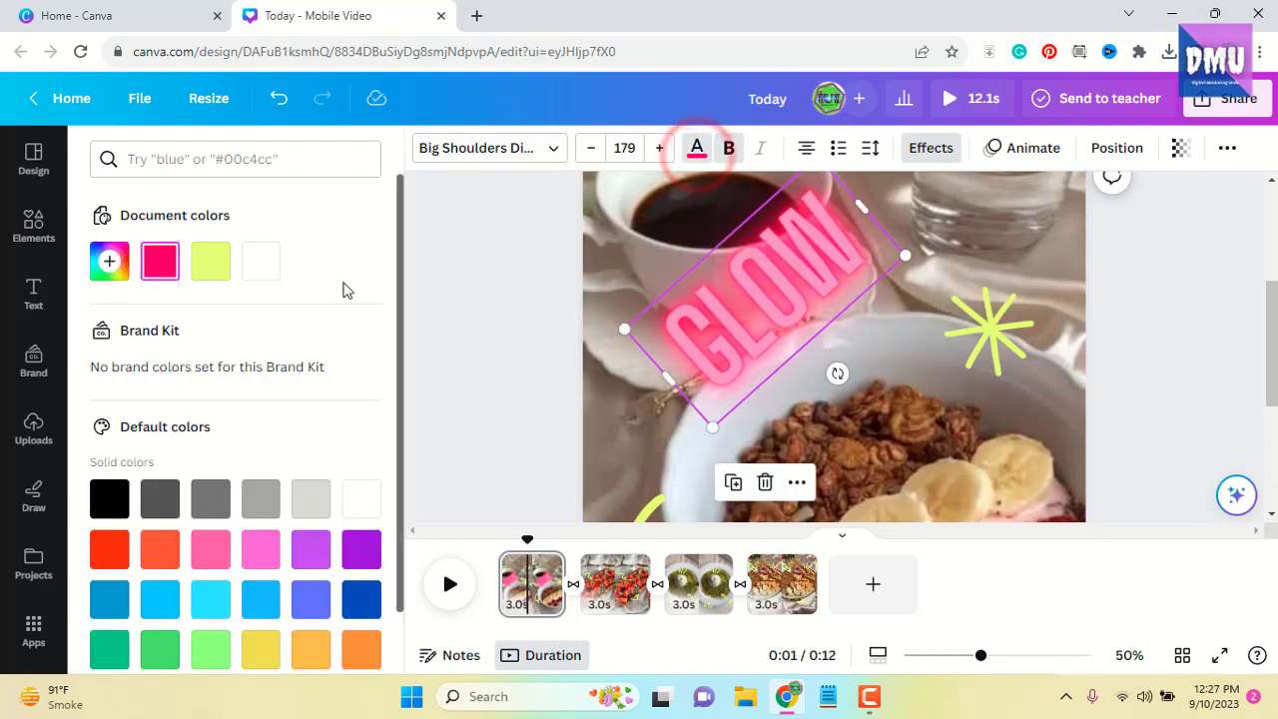
{"action": "left_click", "coordinate": [211, 264]}
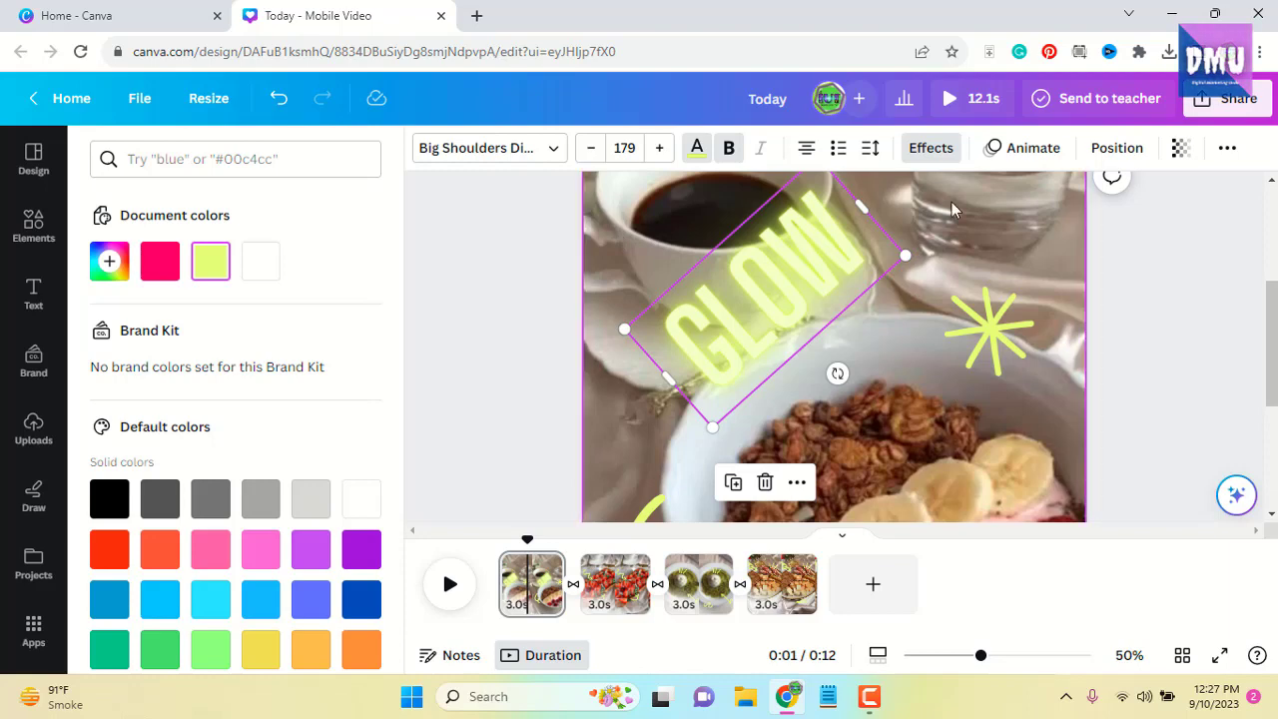
{"action": "left_click", "coordinate": [931, 148]}
{"action": "scroll", "coordinate": [373, 423], "scroll_direction": "down", "scroll_amount": 2}
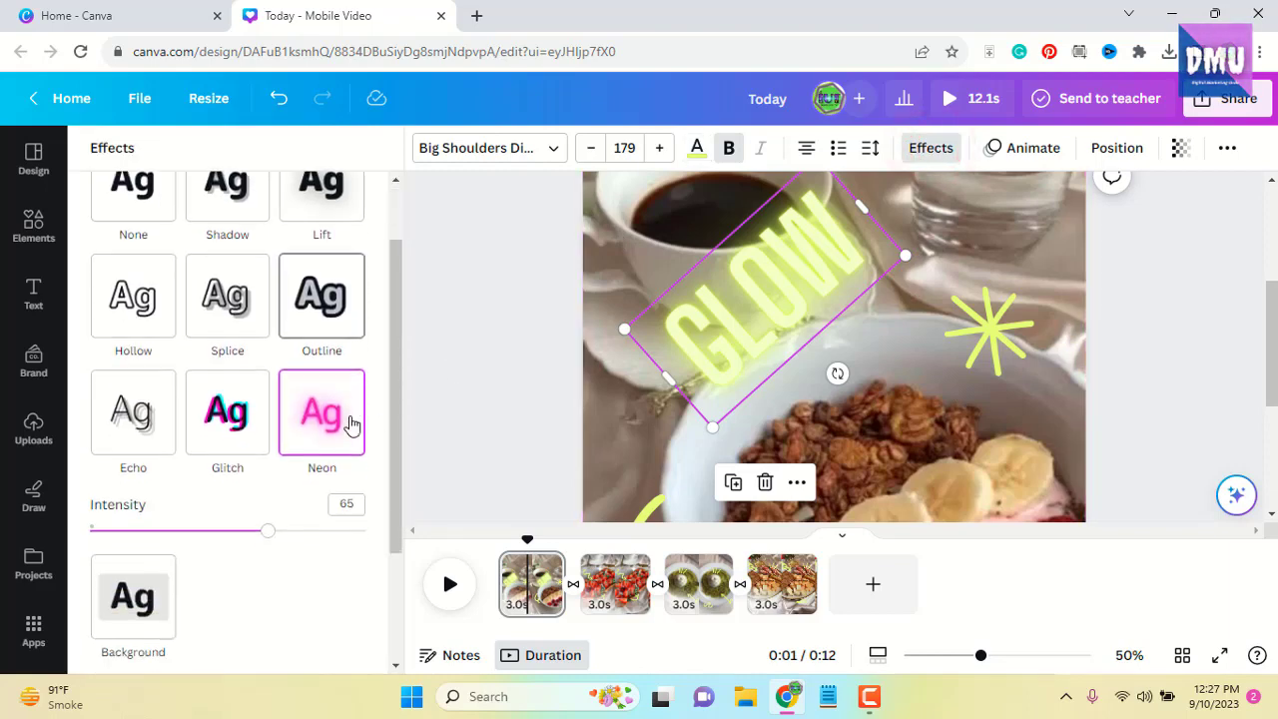
{"action": "left_click_drag", "start_coordinate": [266, 530], "coordinate": [310, 520]}
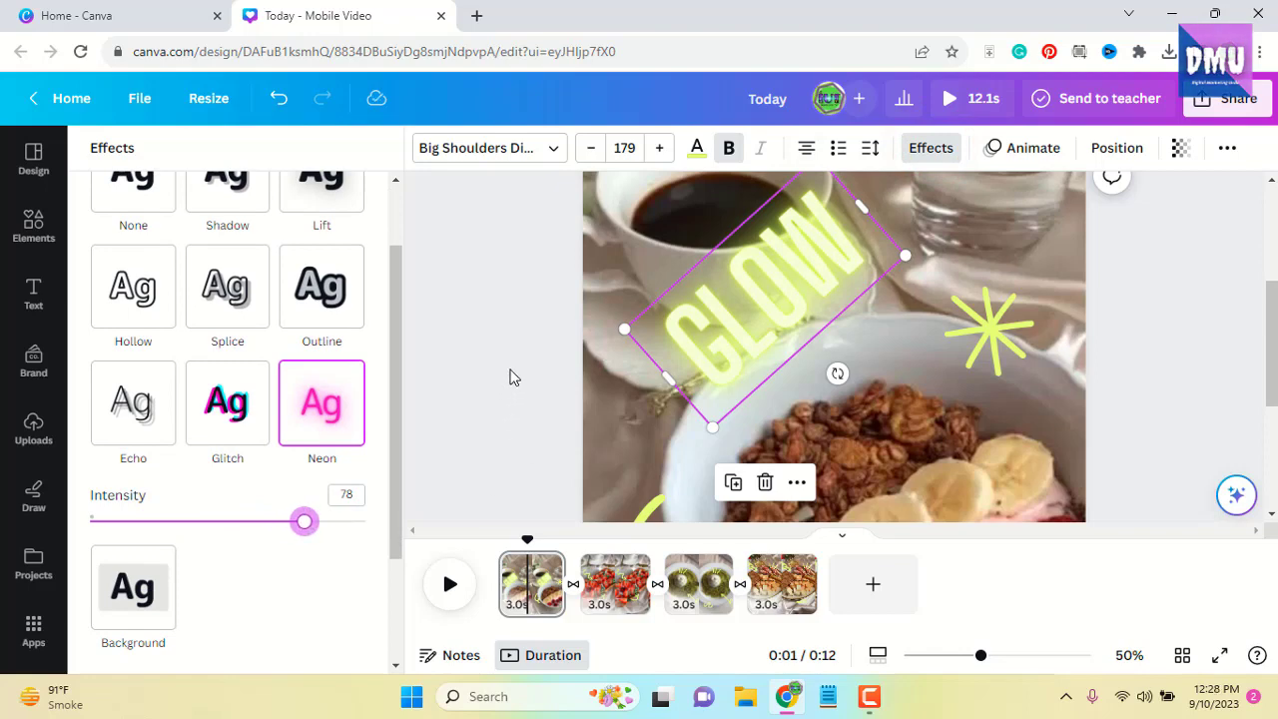
Try the Outline effect with thickness 12 on the GLOW text, then reapply the Neon effect.
{"action": "left_click", "coordinate": [337, 299]}
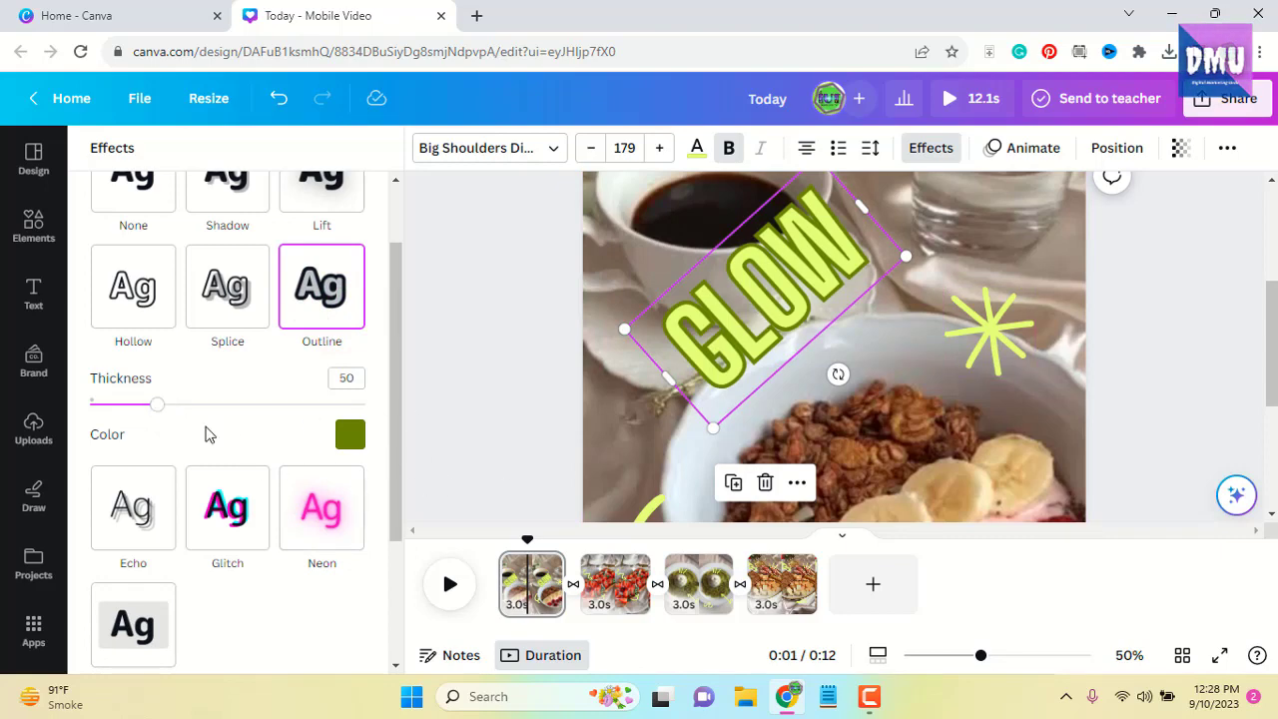
{"action": "left_click_drag", "start_coordinate": [160, 409], "coordinate": [107, 412]}
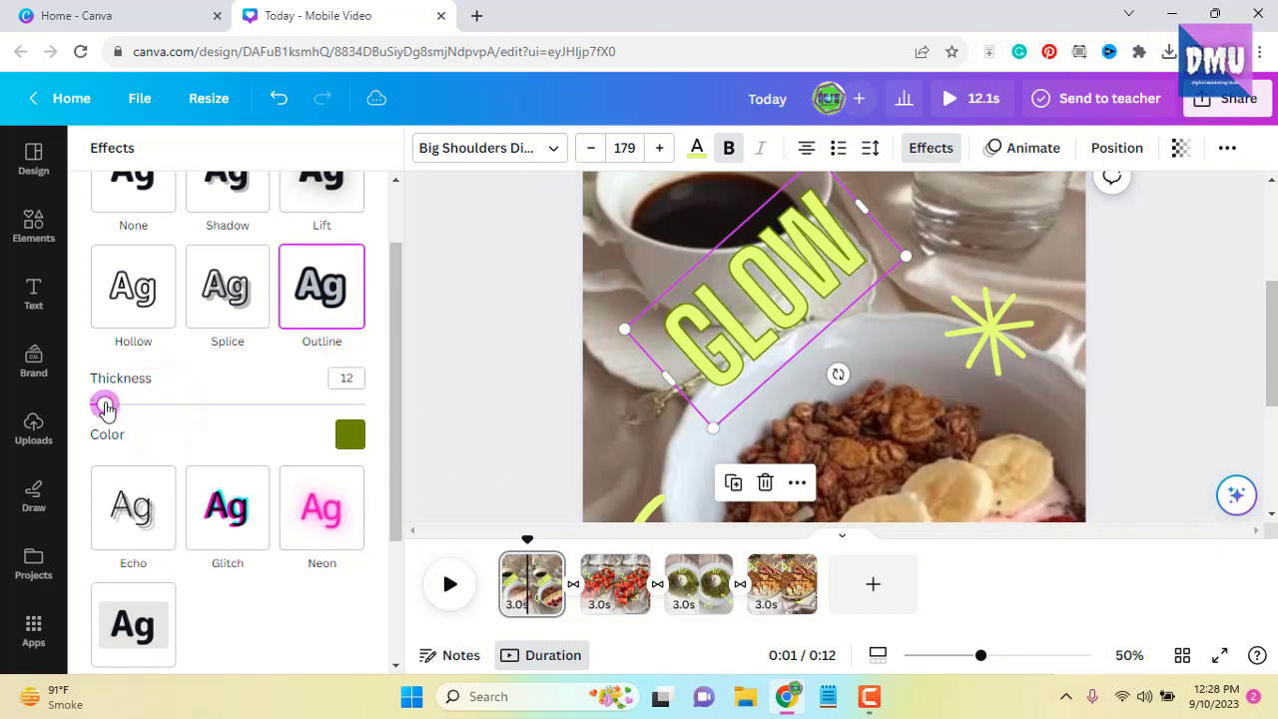
{"action": "scroll", "coordinate": [313, 454], "scroll_direction": "down", "scroll_amount": 2}
{"action": "left_click", "coordinate": [325, 319]}
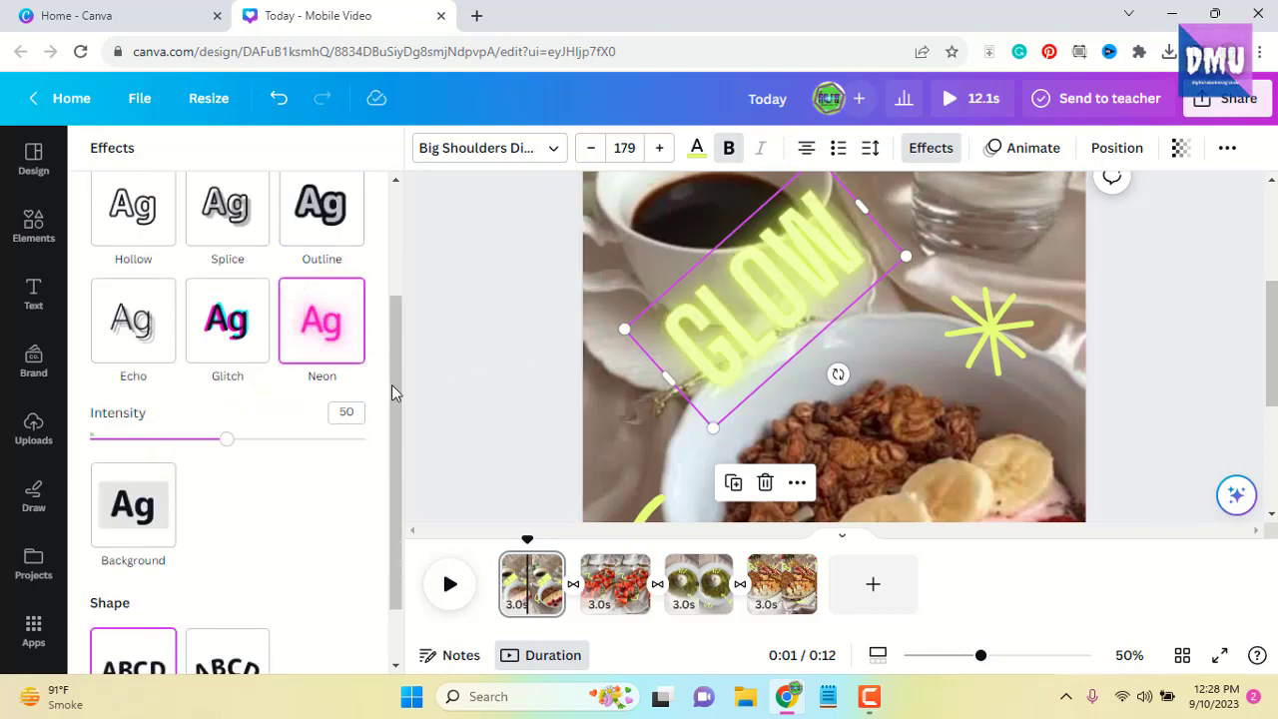
{"action": "scroll", "coordinate": [348, 407], "scroll_direction": "up", "scroll_amount": 3}
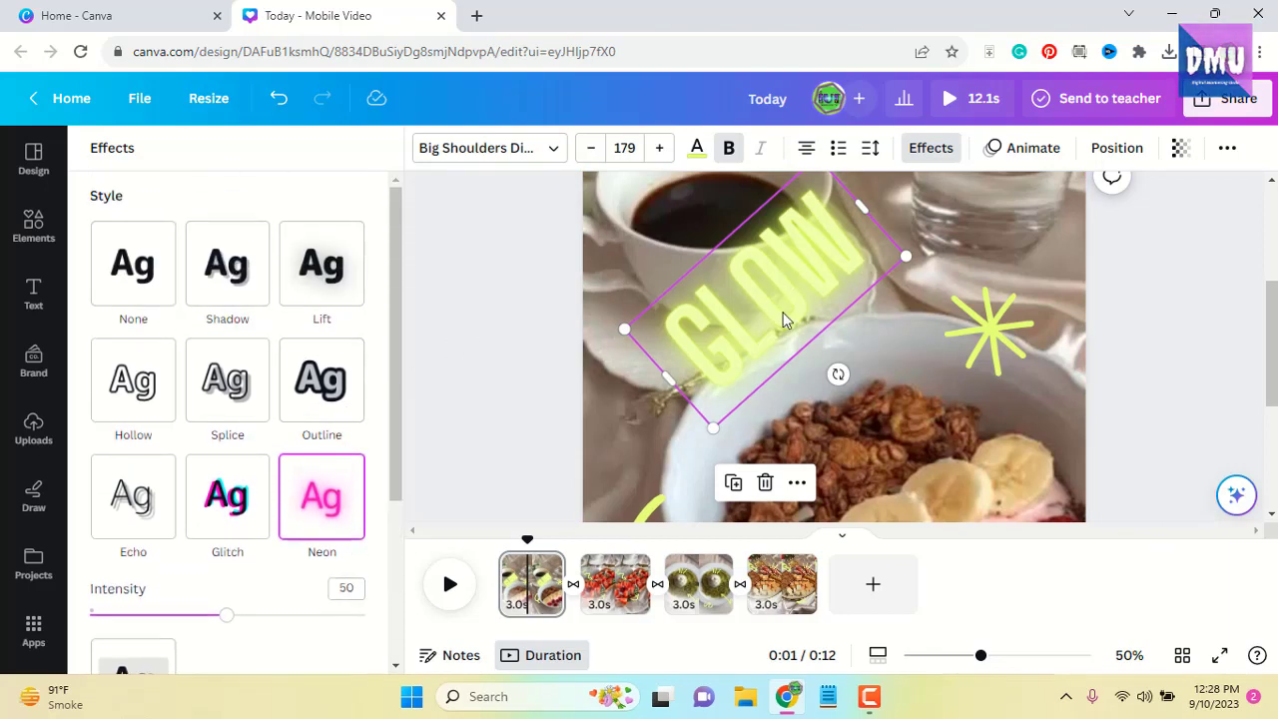
Apply the Wipe text animation to the GLOW text.
{"action": "left_click", "coordinate": [1005, 155]}
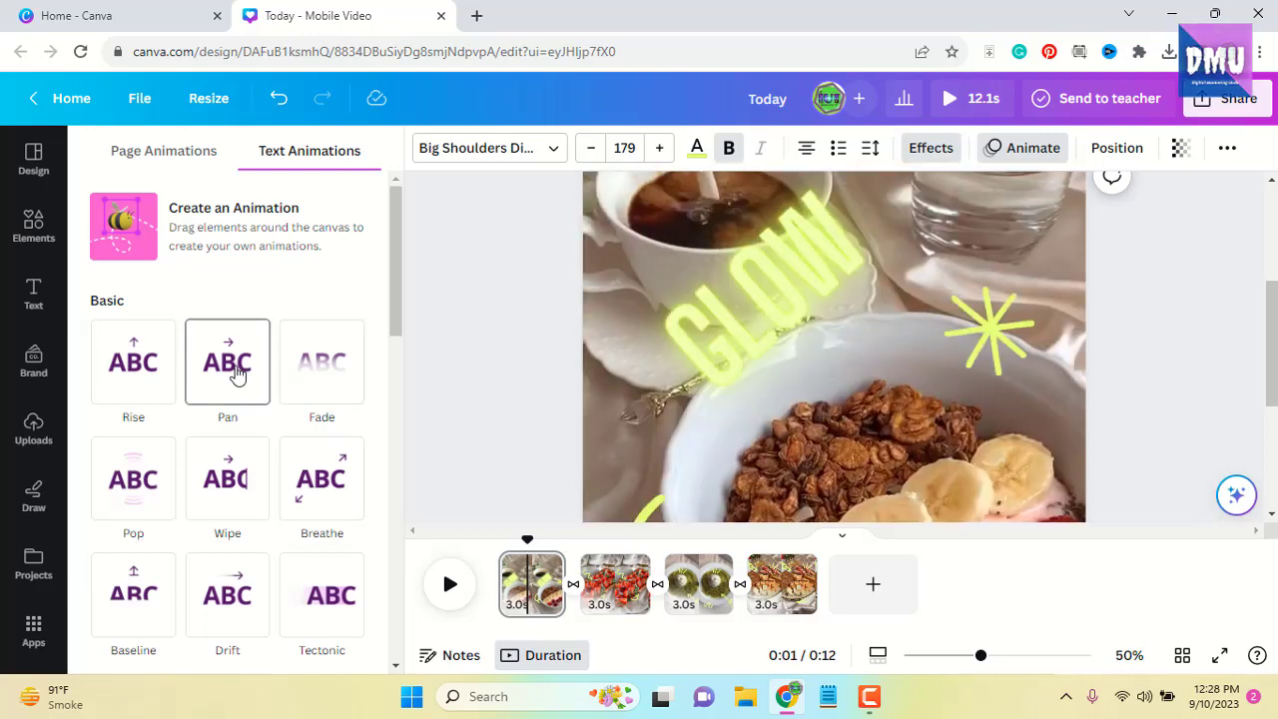
{"action": "left_click", "coordinate": [252, 480]}
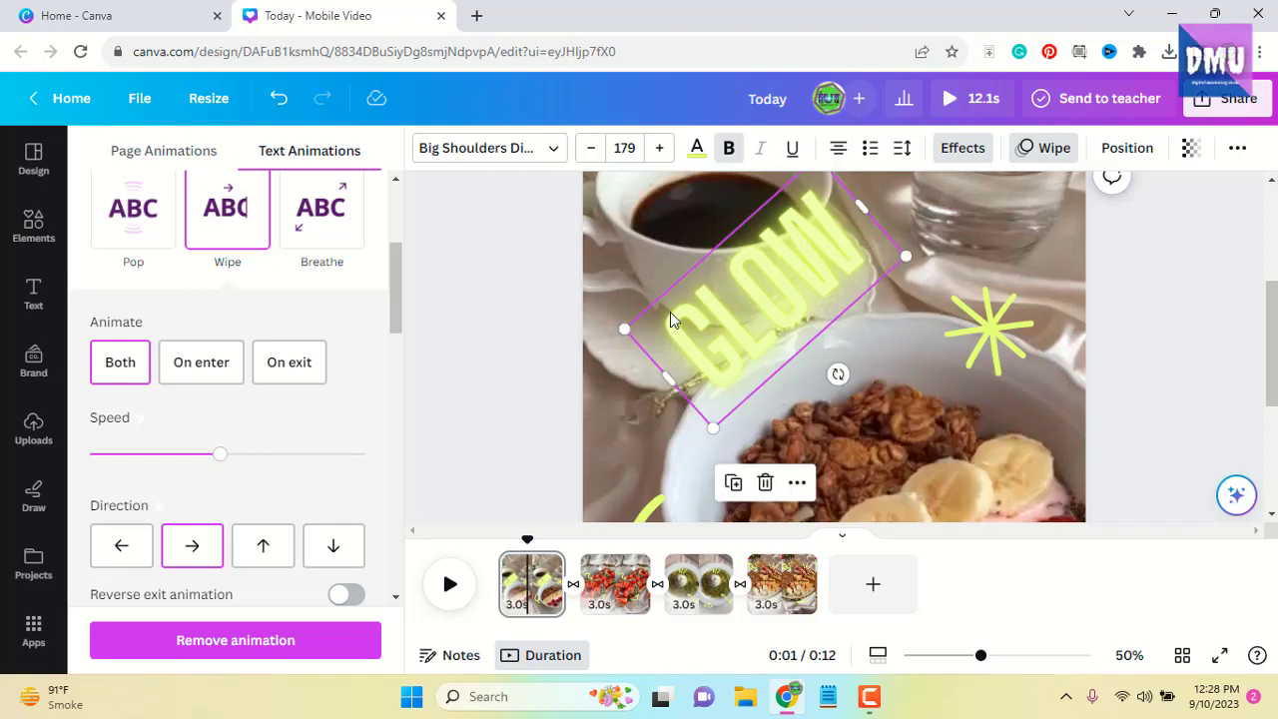
{"action": "scroll", "coordinate": [1204, 199], "scroll_direction": "down", "scroll_amount": 3}
{"action": "scroll", "coordinate": [1205, 200], "scroll_direction": "up", "scroll_amount": 5}
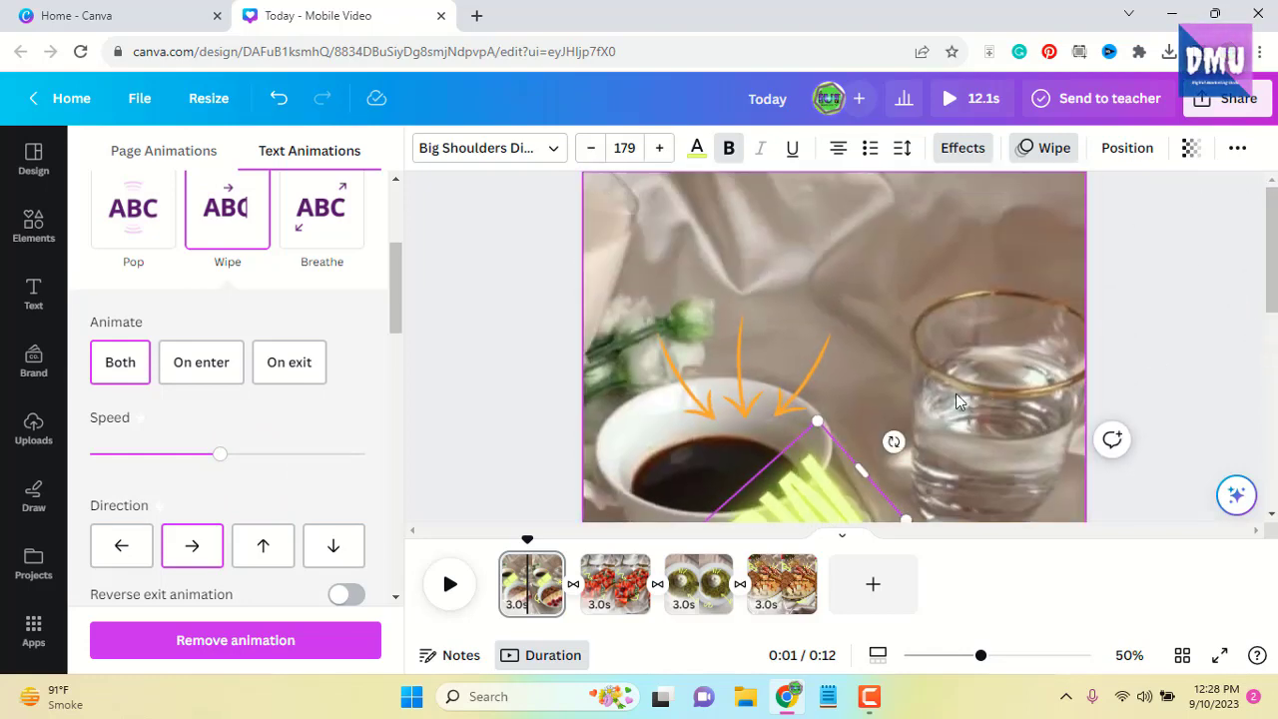
{"action": "left_click", "coordinate": [469, 404]}
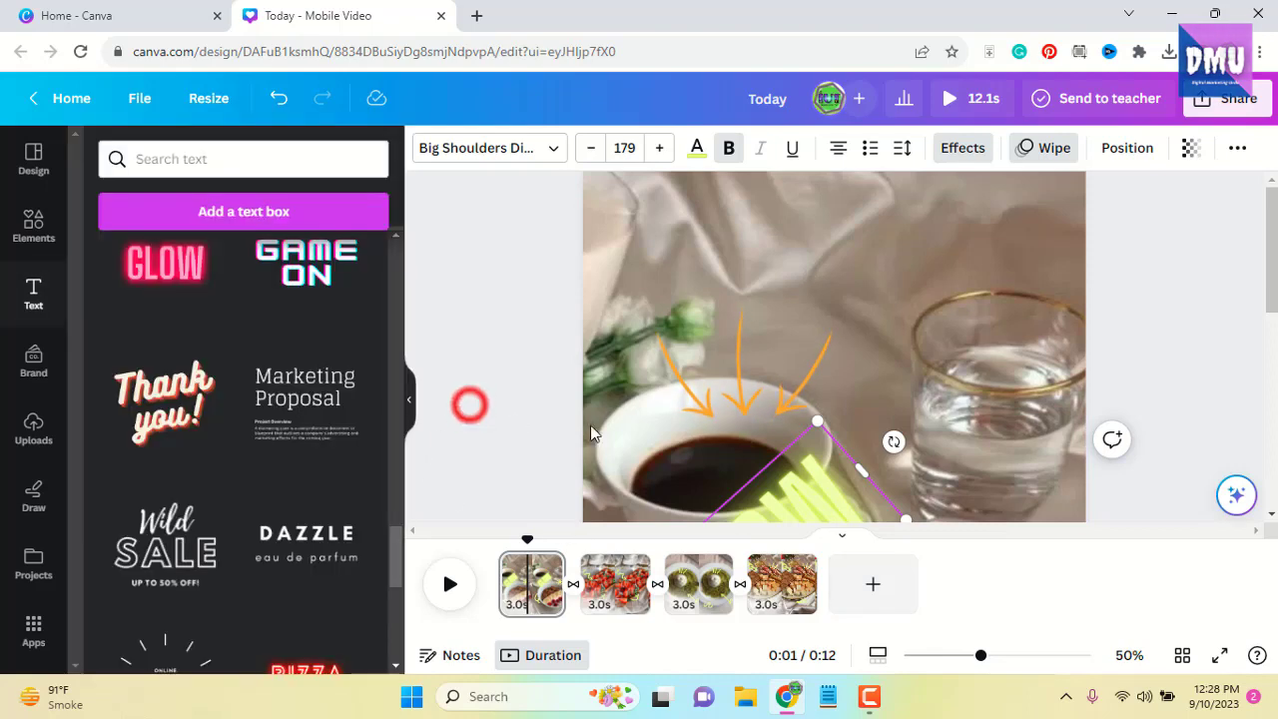
Shrink the GLOW text to about size 137, move it above the water glass and change its wording to TODAY.
{"action": "left_click_drag", "start_coordinate": [959, 659], "coordinate": [935, 659]}
{"action": "left_click_drag", "start_coordinate": [809, 322], "coordinate": [905, 205]}
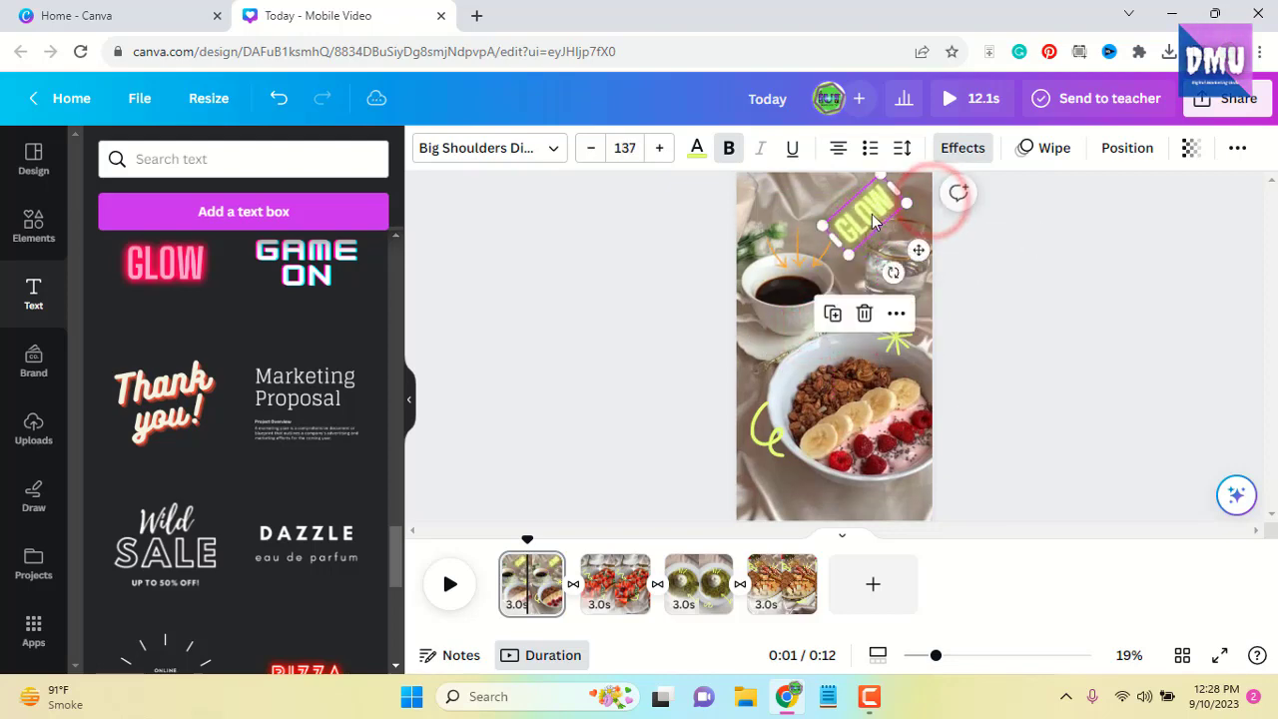
{"action": "double_click", "coordinate": [869, 215]}
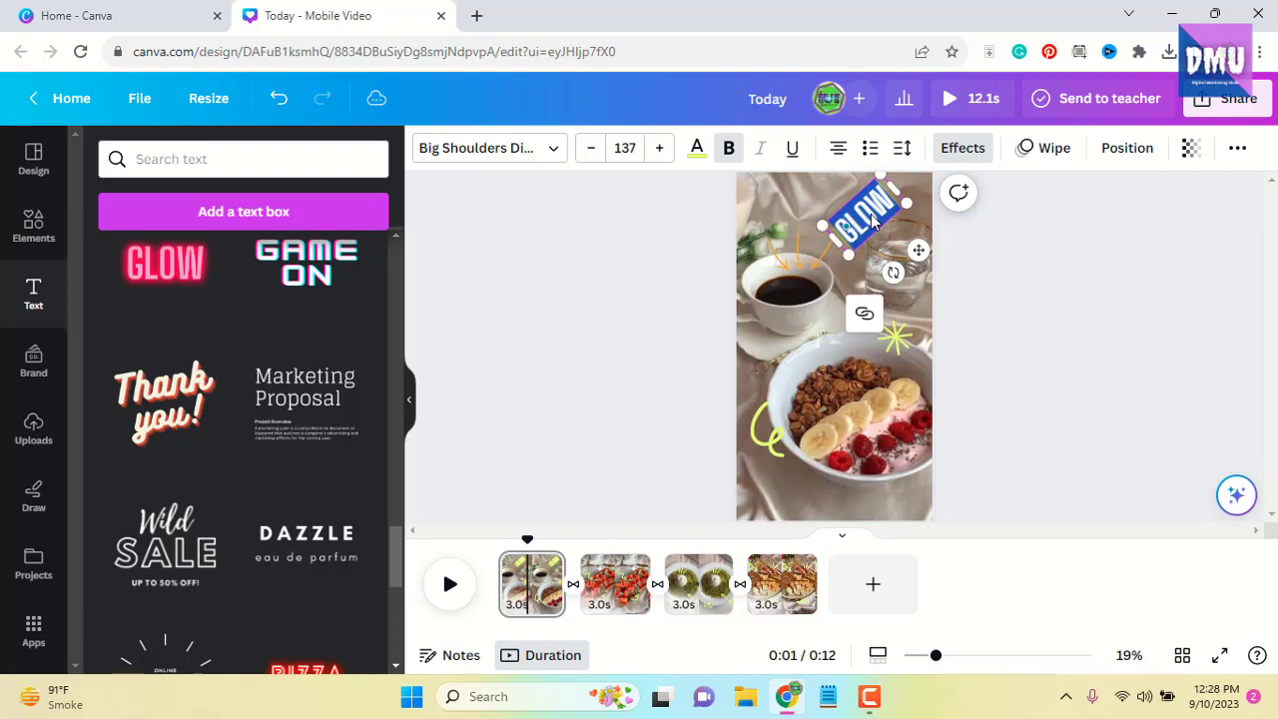
{"action": "type", "text": "TODAY"}
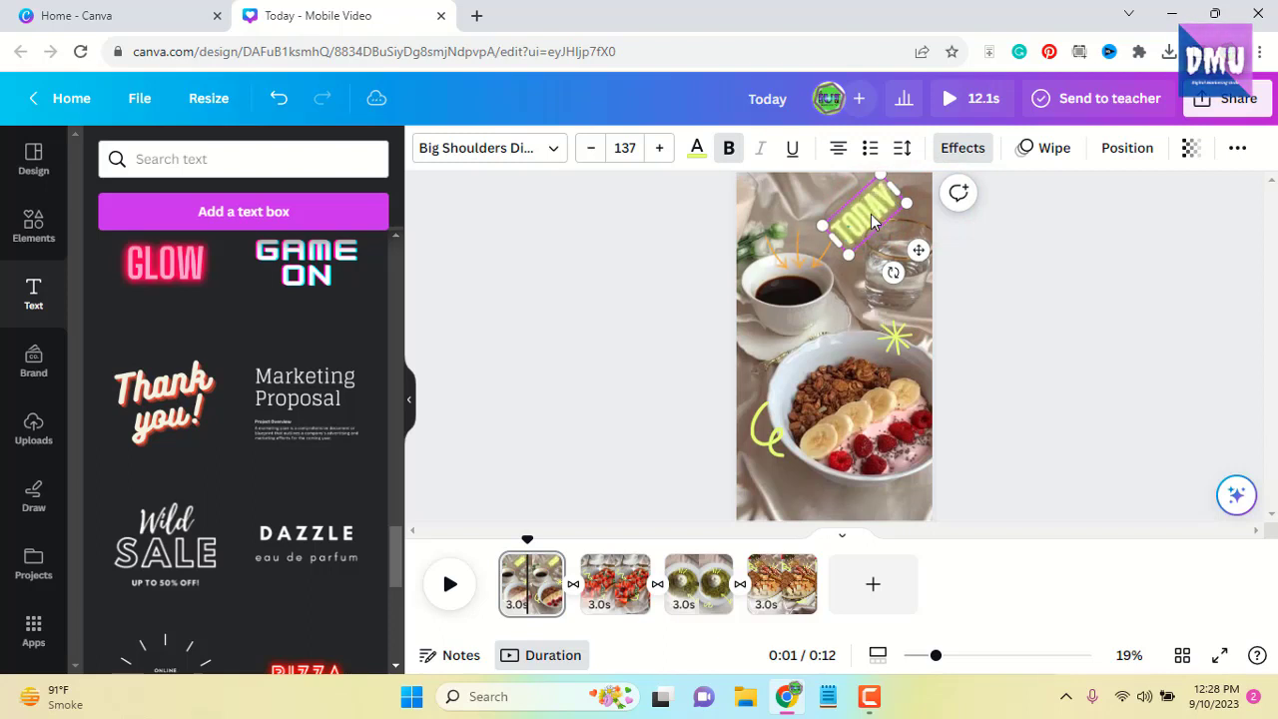
{"action": "left_click", "coordinate": [1126, 266]}
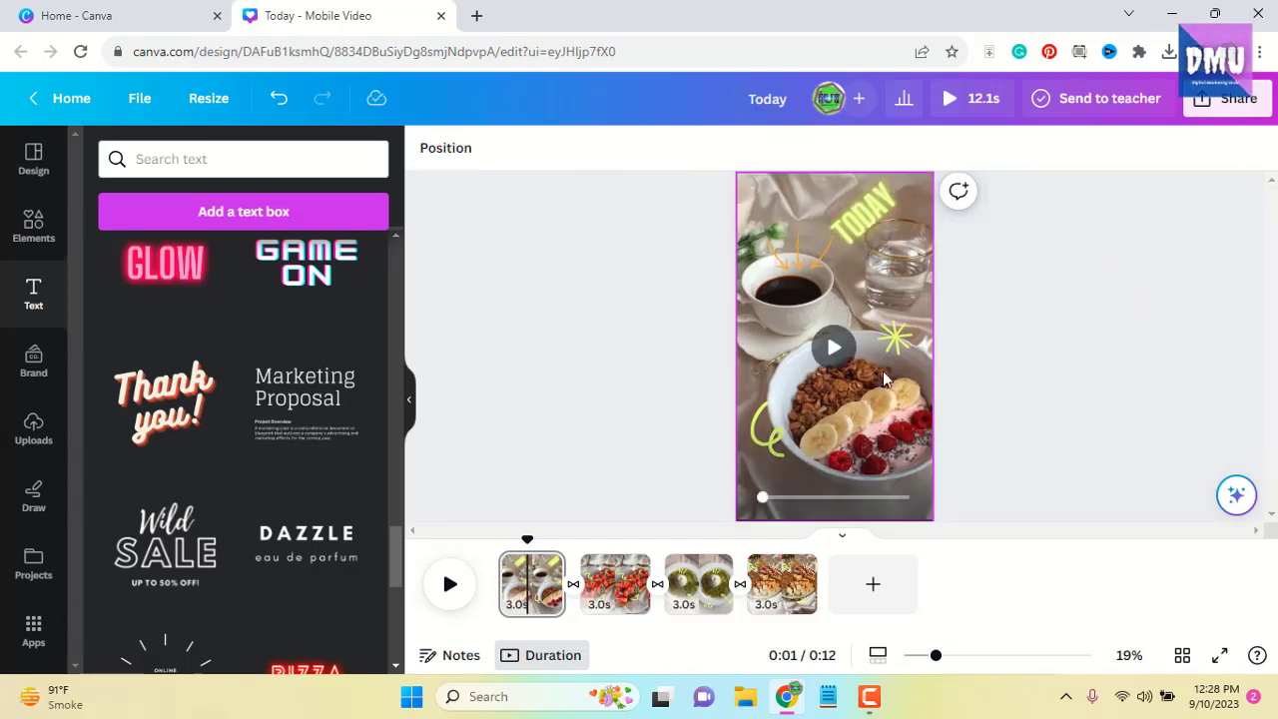
Try the bold, underline, alignment and list formatting options on the TODAY text, restoring each one.
{"action": "left_click", "coordinate": [870, 226]}
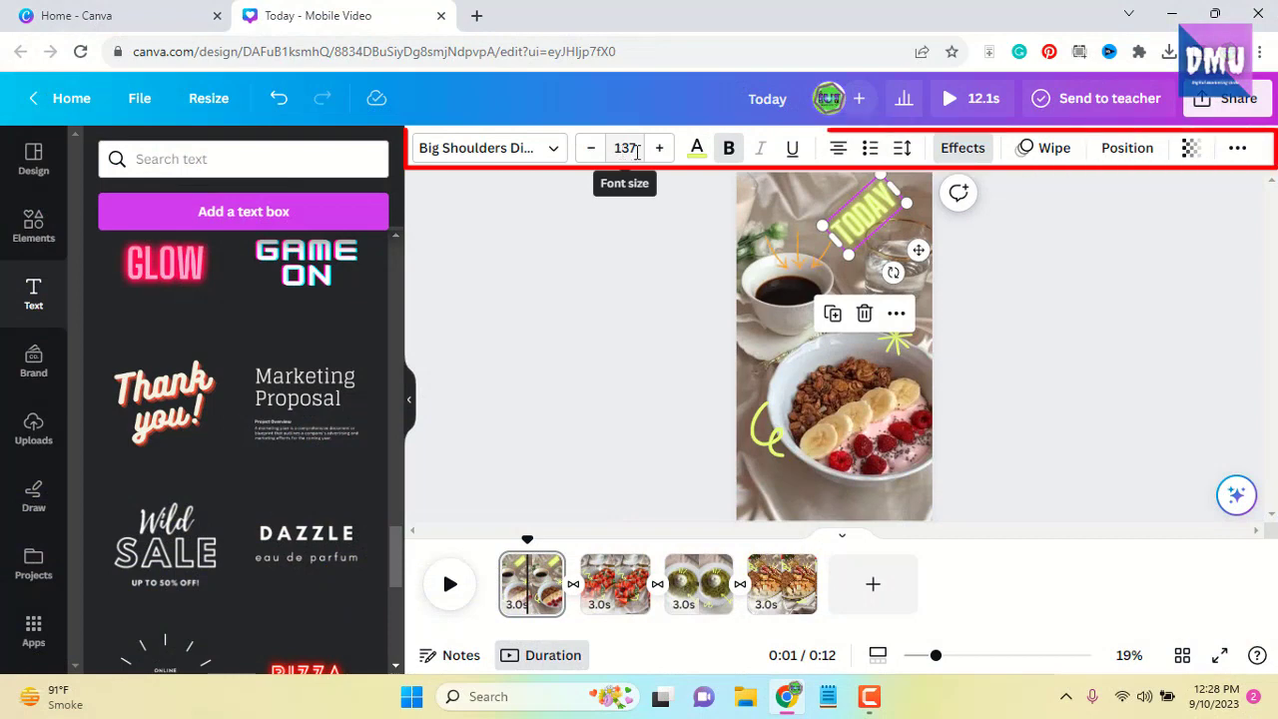
{"action": "left_click", "coordinate": [729, 150]}
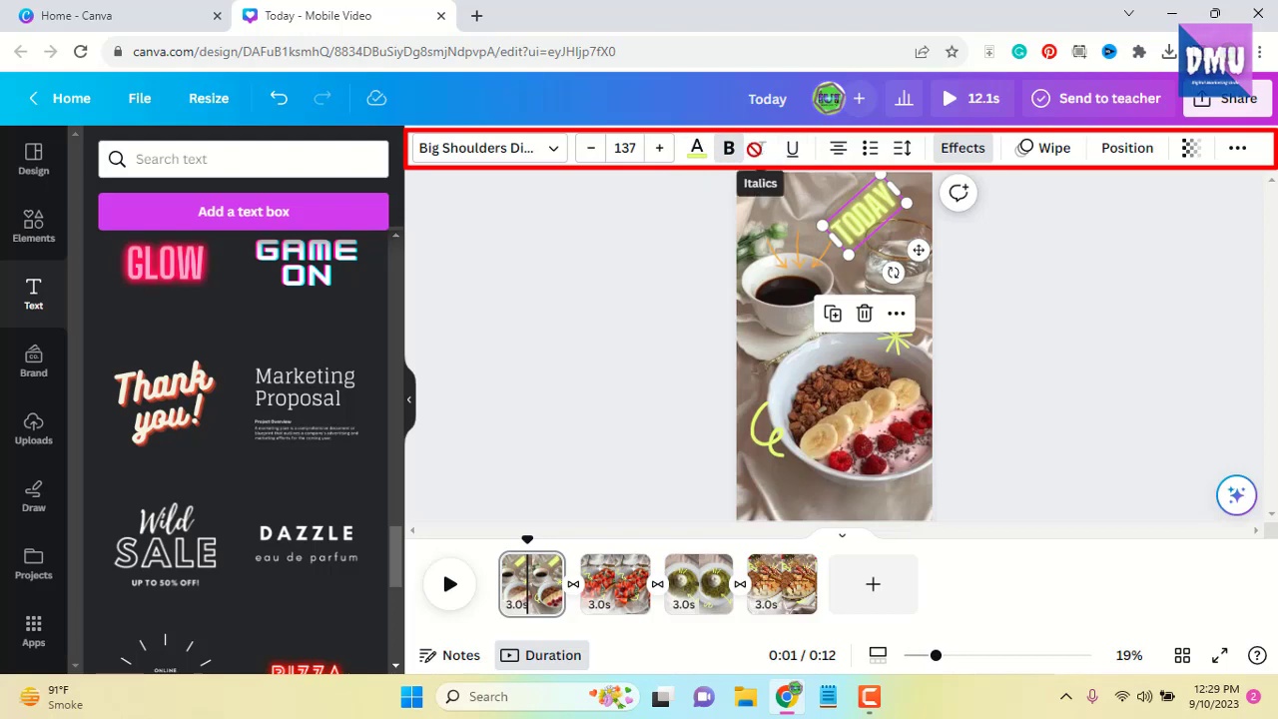
{"action": "left_click", "coordinate": [789, 150]}
{"action": "left_click", "coordinate": [794, 152]}
{"action": "left_click", "coordinate": [839, 150]}
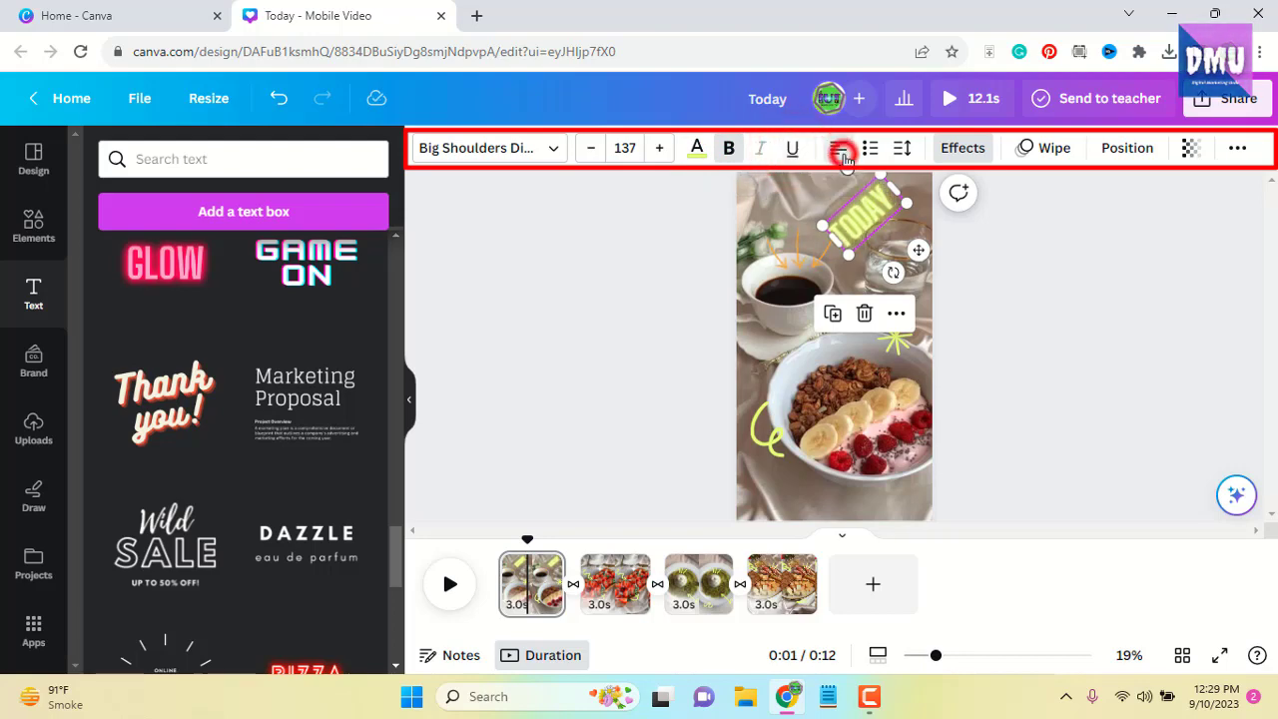
{"action": "left_click", "coordinate": [842, 152]}
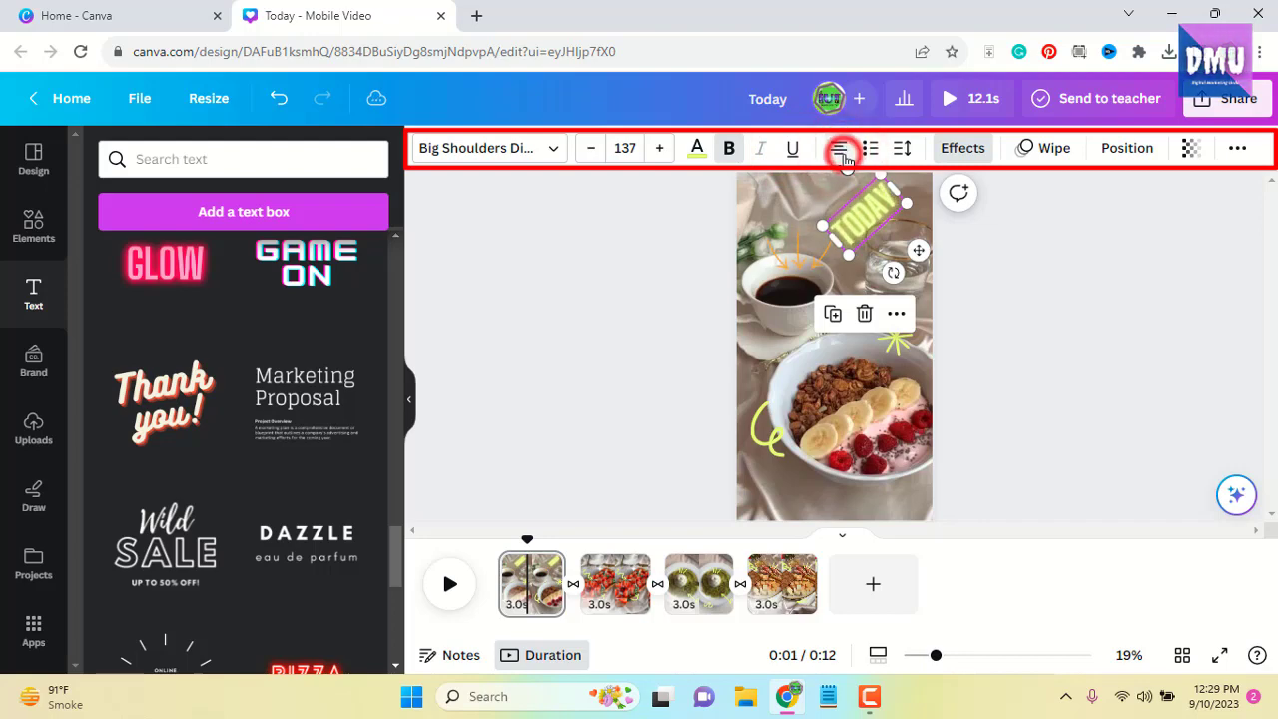
{"action": "left_click", "coordinate": [865, 149]}
{"action": "left_click", "coordinate": [868, 150]}
{"action": "left_click", "coordinate": [868, 150]}
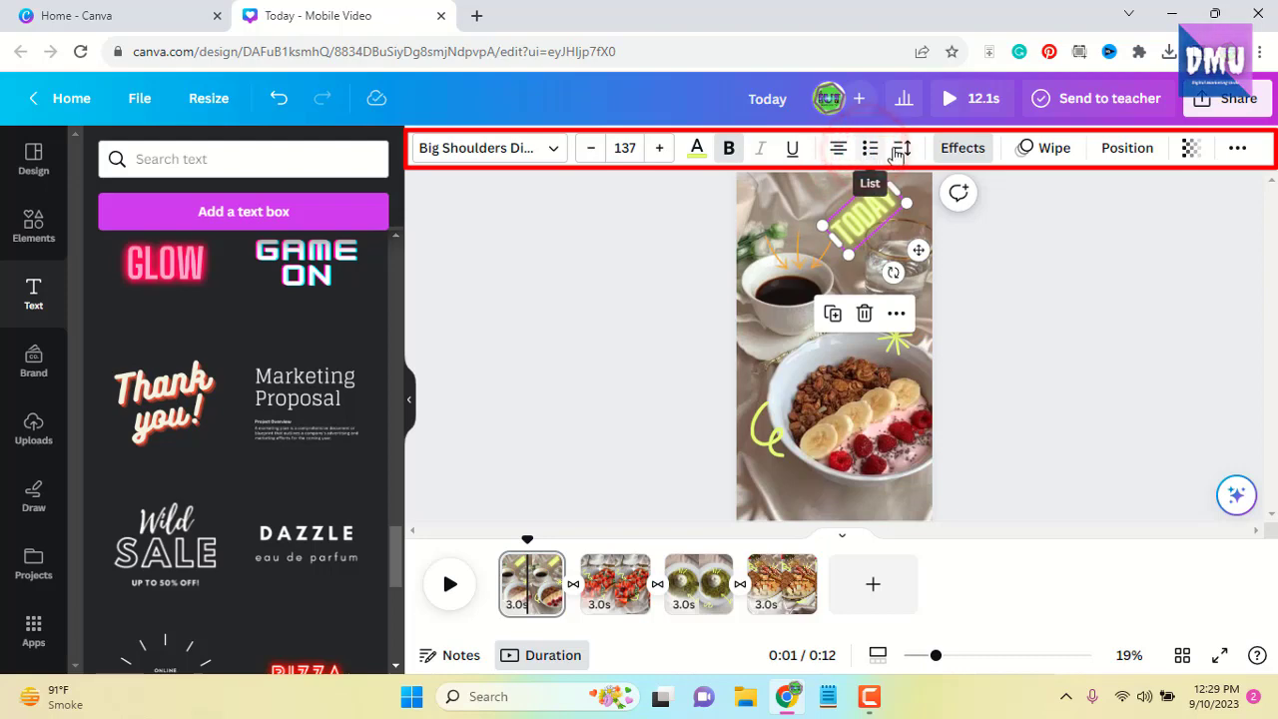
Try letter spacing 230 on the TODAY text, reset it to 0, and set the line spacing to 1.08.
{"action": "left_click", "coordinate": [901, 150]}
{"action": "left_click", "coordinate": [942, 224]}
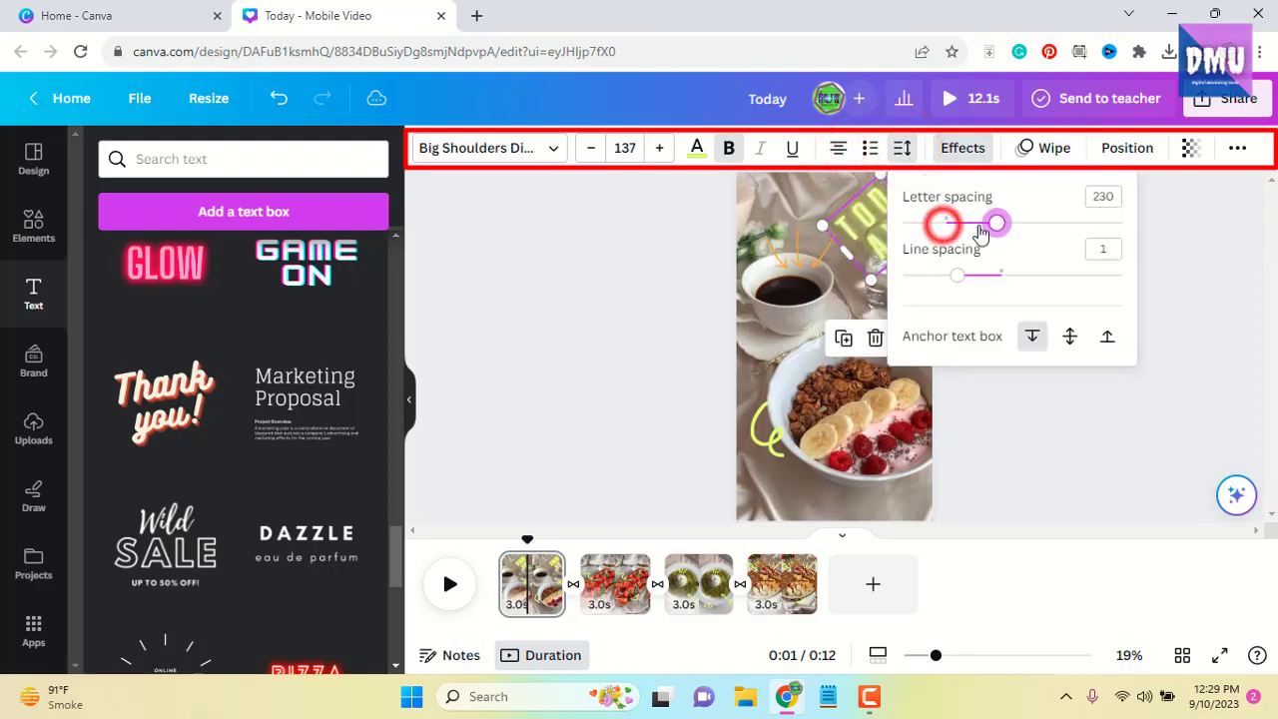
{"action": "left_click_drag", "start_coordinate": [943, 232], "coordinate": [943, 231]}
{"action": "left_click_drag", "start_coordinate": [960, 278], "coordinate": [967, 277]}
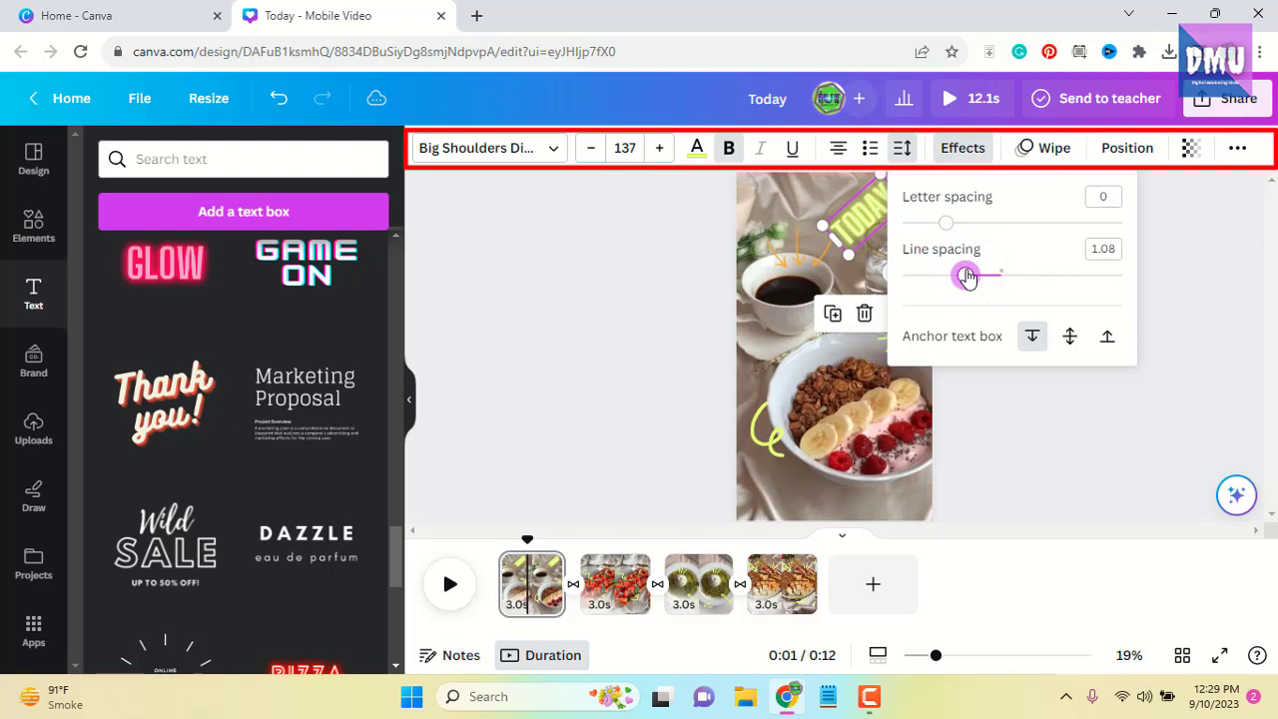
{"action": "left_click", "coordinate": [1184, 263]}
Try the Shadow, Lift and None effect styles on the TODAY text, then return to Neon.
{"action": "left_click", "coordinate": [953, 159]}
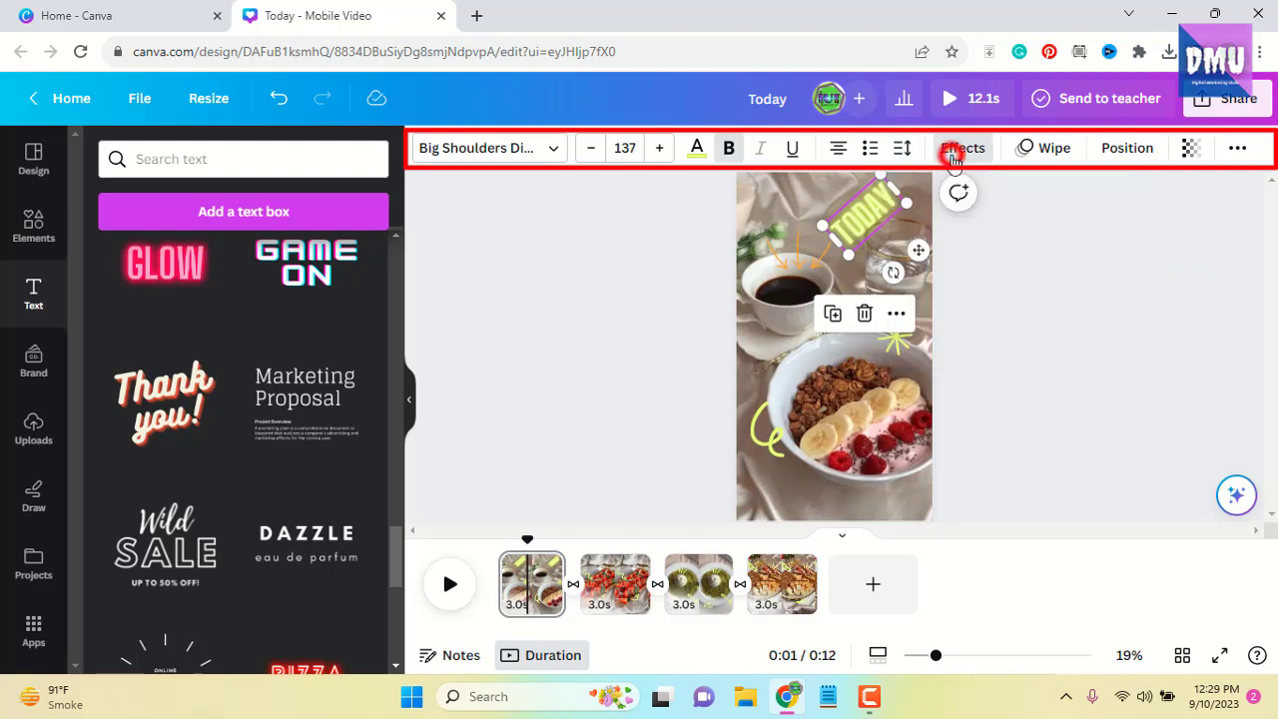
{"action": "left_click", "coordinate": [227, 263]}
{"action": "left_click", "coordinate": [315, 262]}
{"action": "left_click", "coordinate": [138, 261]}
{"action": "left_click", "coordinate": [301, 505]}
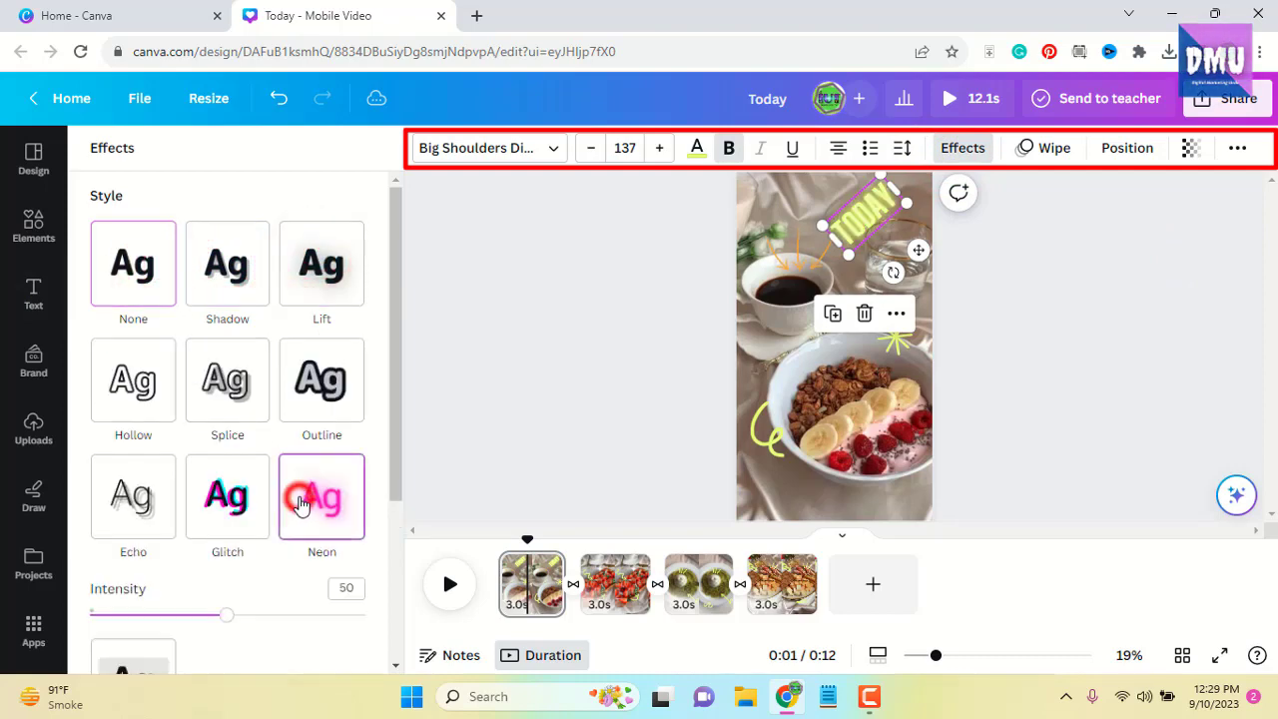
Apply the Background effect to the TODAY text.
{"action": "scroll", "coordinate": [280, 440], "scroll_direction": "down", "scroll_amount": 3}
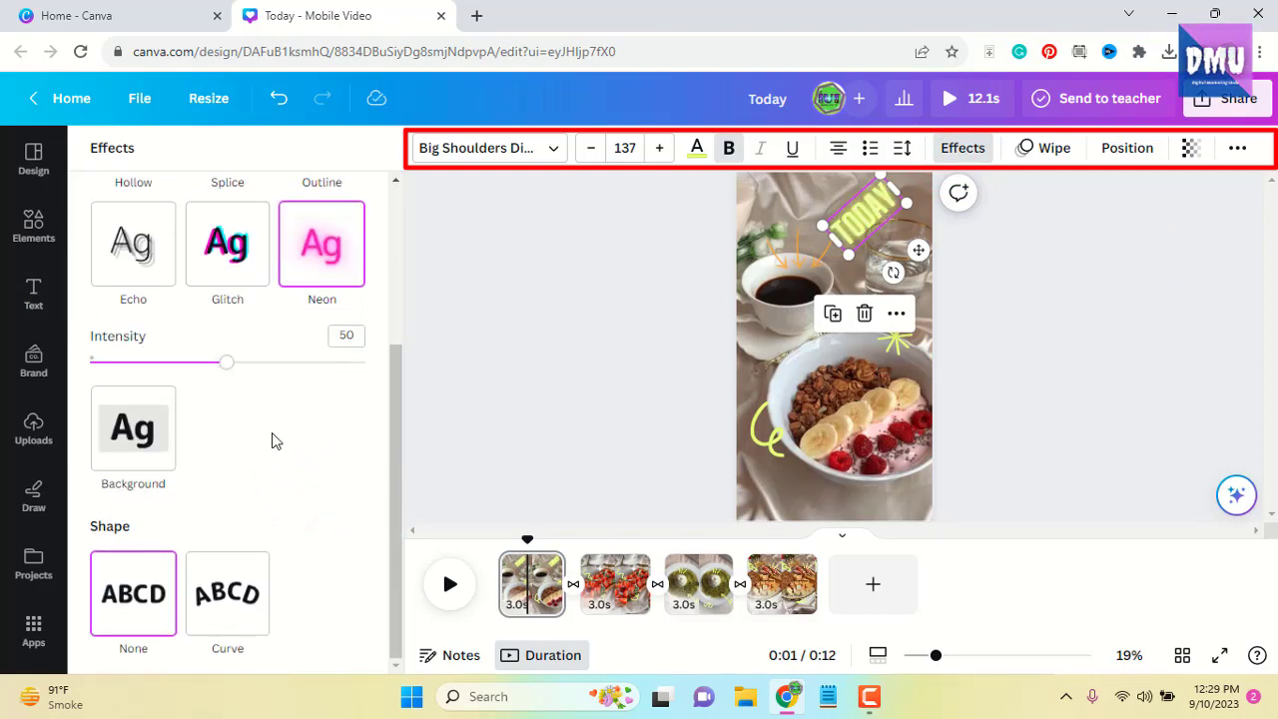
{"action": "left_click", "coordinate": [158, 438]}
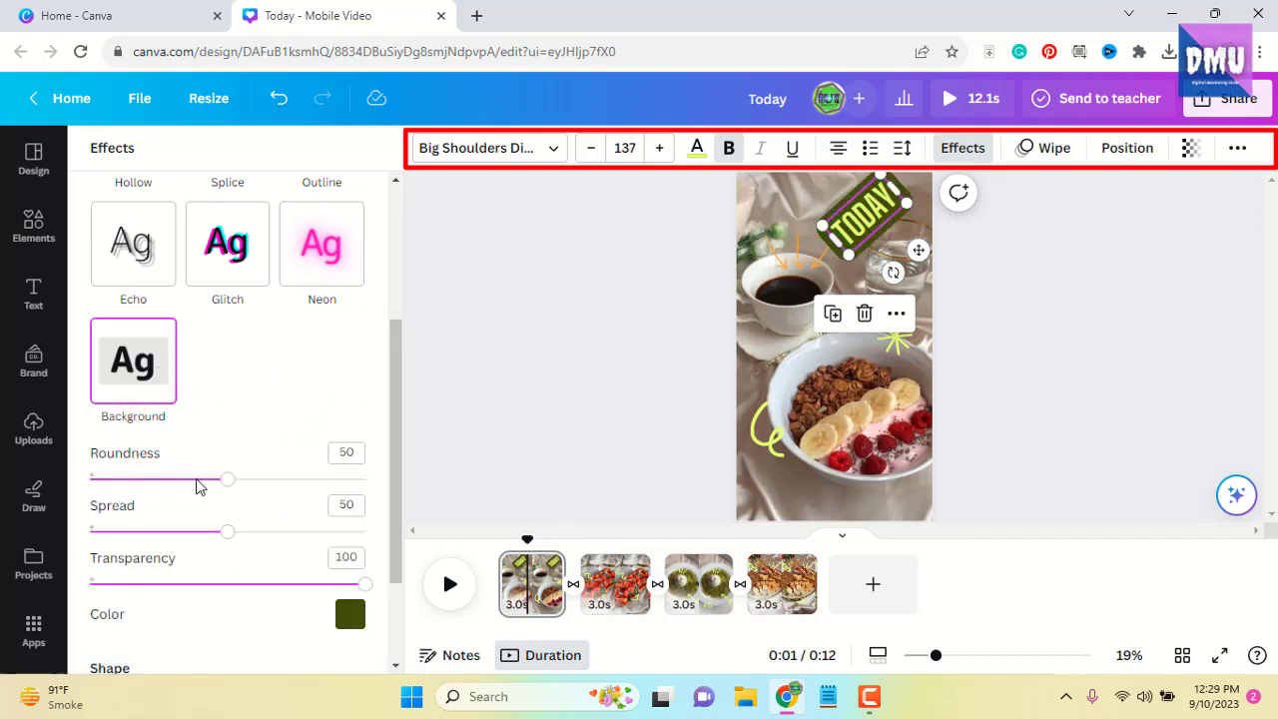
Set the Background effect on the TODAY text to roundness 0, spread 37 and transparency 74.
{"action": "left_click", "coordinate": [937, 657]}
{"action": "left_click", "coordinate": [939, 658]}
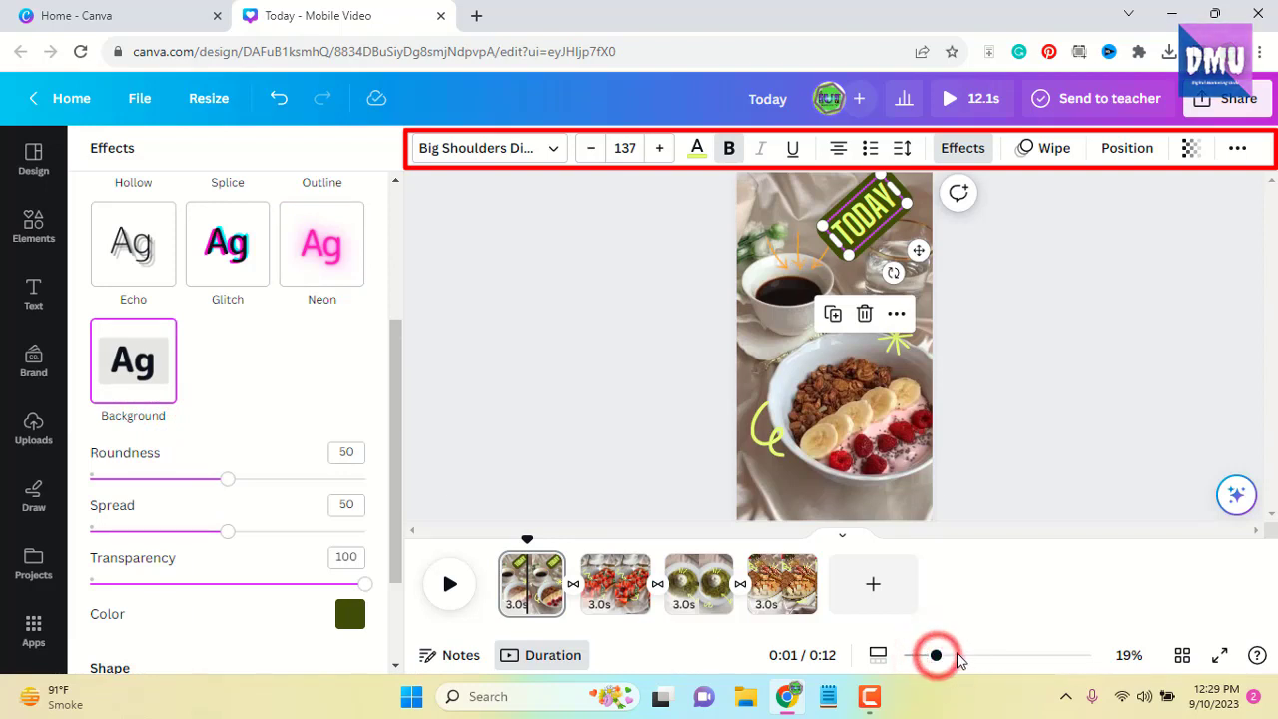
{"action": "left_click", "coordinate": [1017, 483]}
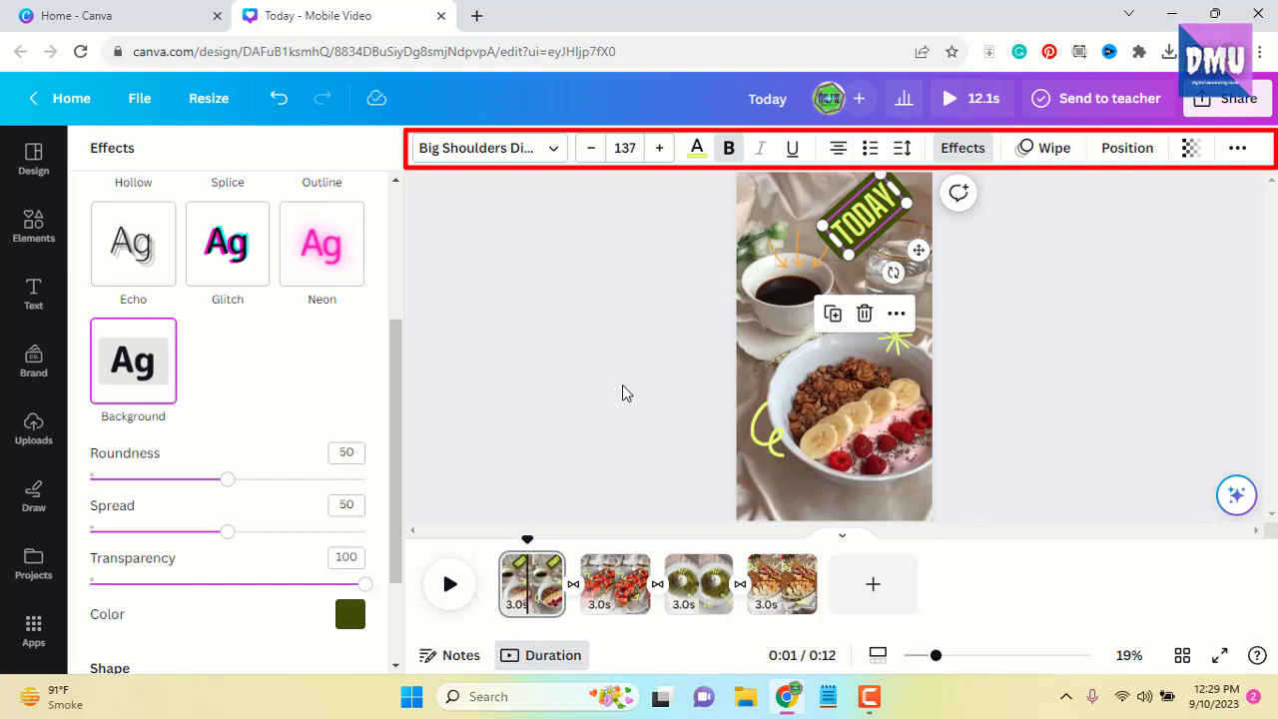
{"action": "left_click_drag", "start_coordinate": [936, 656], "coordinate": [953, 656]}
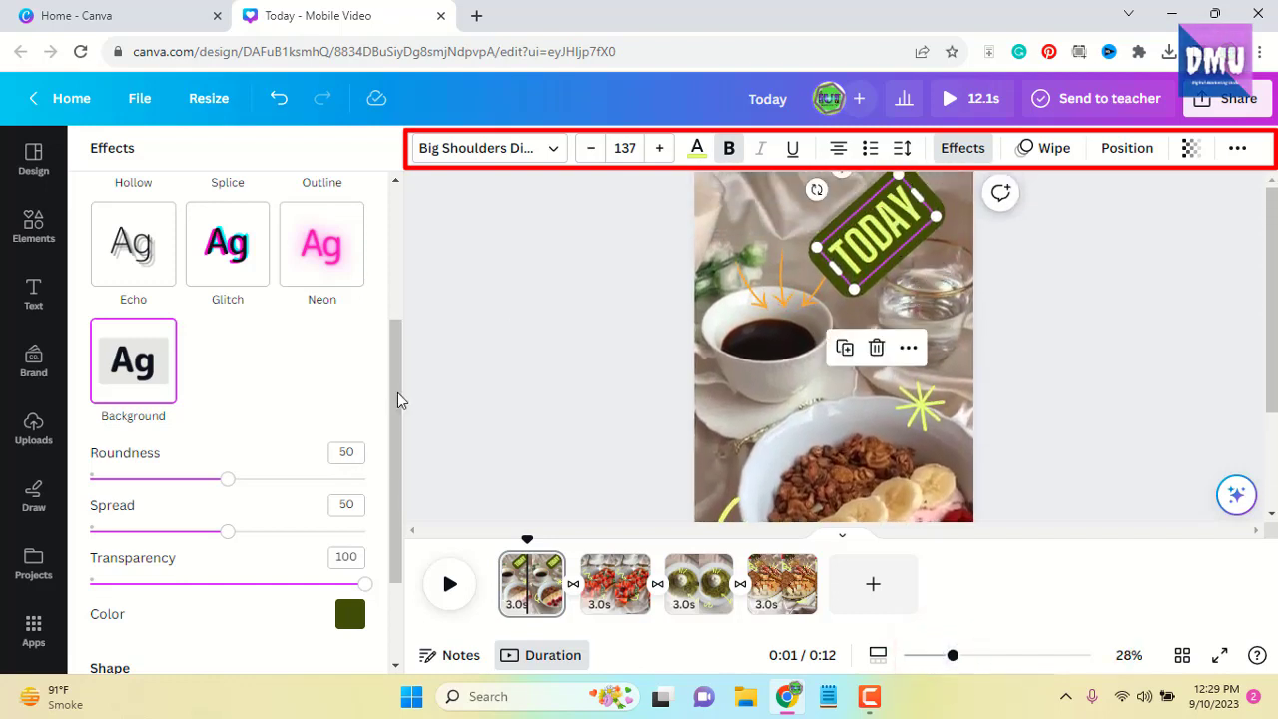
{"action": "left_click_drag", "start_coordinate": [226, 479], "coordinate": [88, 479]}
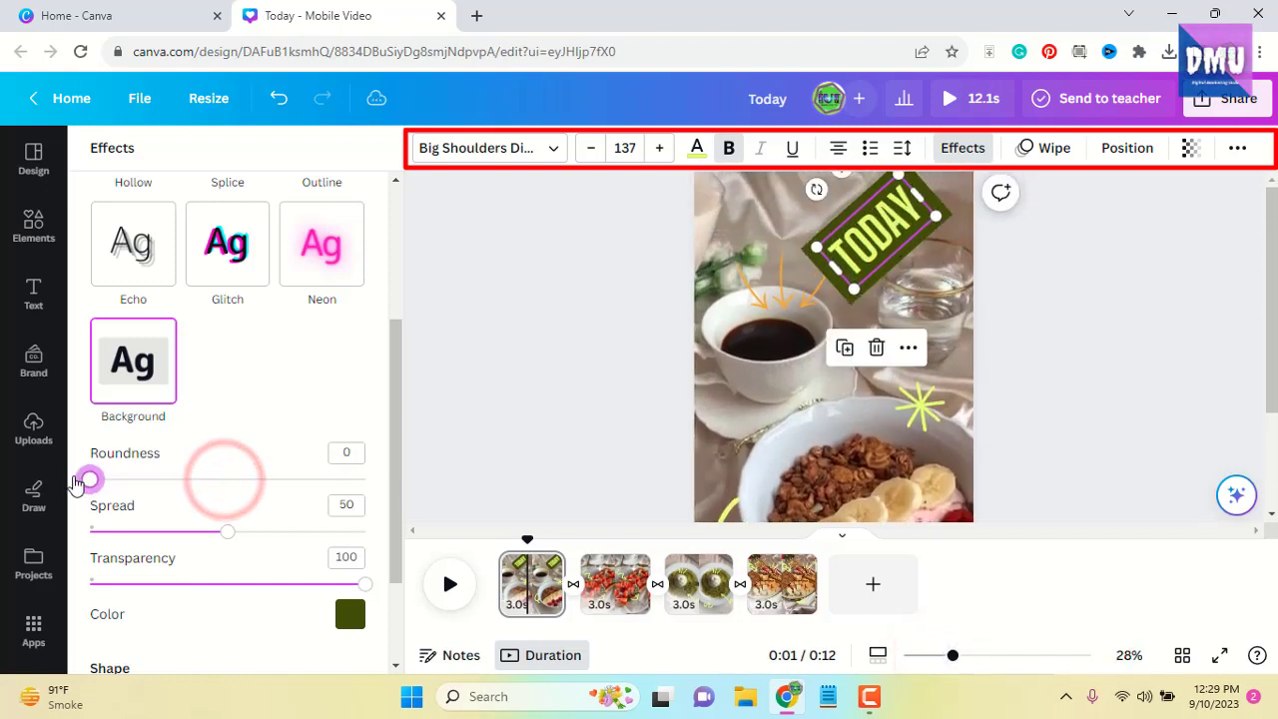
{"action": "left_click_drag", "start_coordinate": [227, 539], "coordinate": [192, 536]}
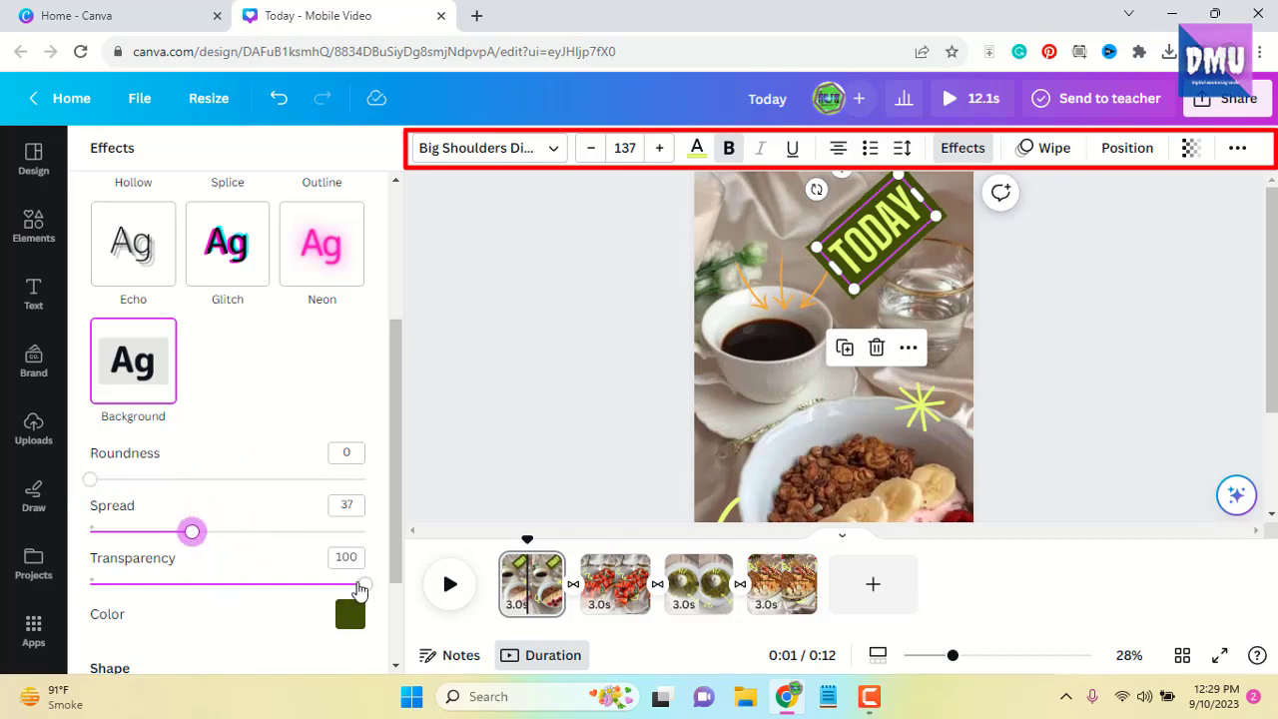
{"action": "left_click_drag", "start_coordinate": [365, 590], "coordinate": [295, 587]}
Try white and lime for the TODAY text's background effect, then give it a custom muted purple color.
{"action": "scroll", "coordinate": [314, 590], "scroll_direction": "down", "scroll_amount": 1}
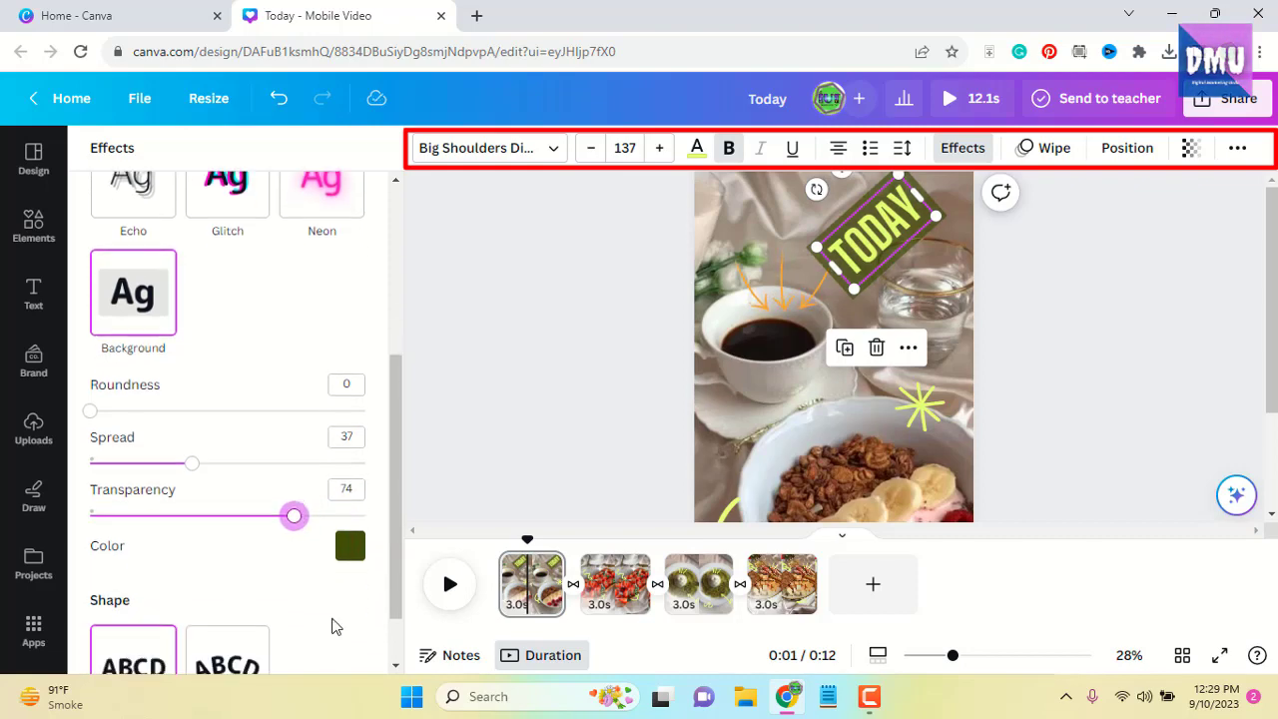
{"action": "left_click", "coordinate": [350, 521]}
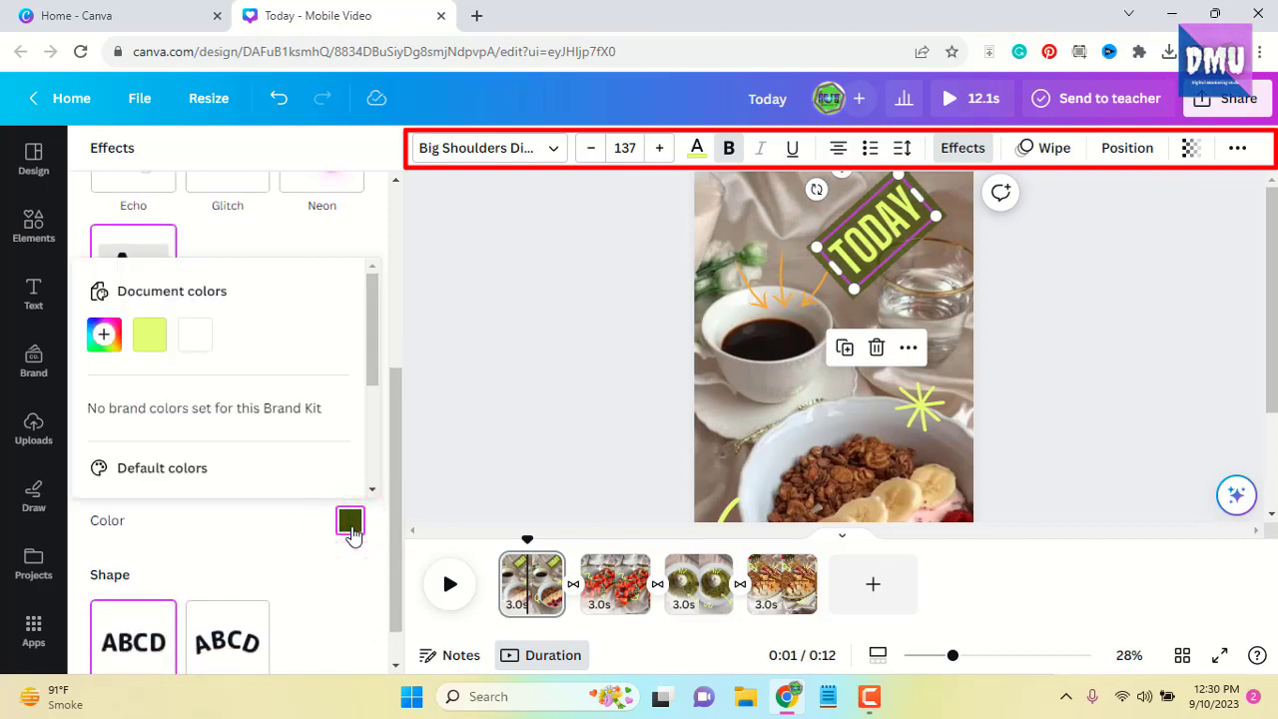
{"action": "left_click", "coordinate": [200, 343]}
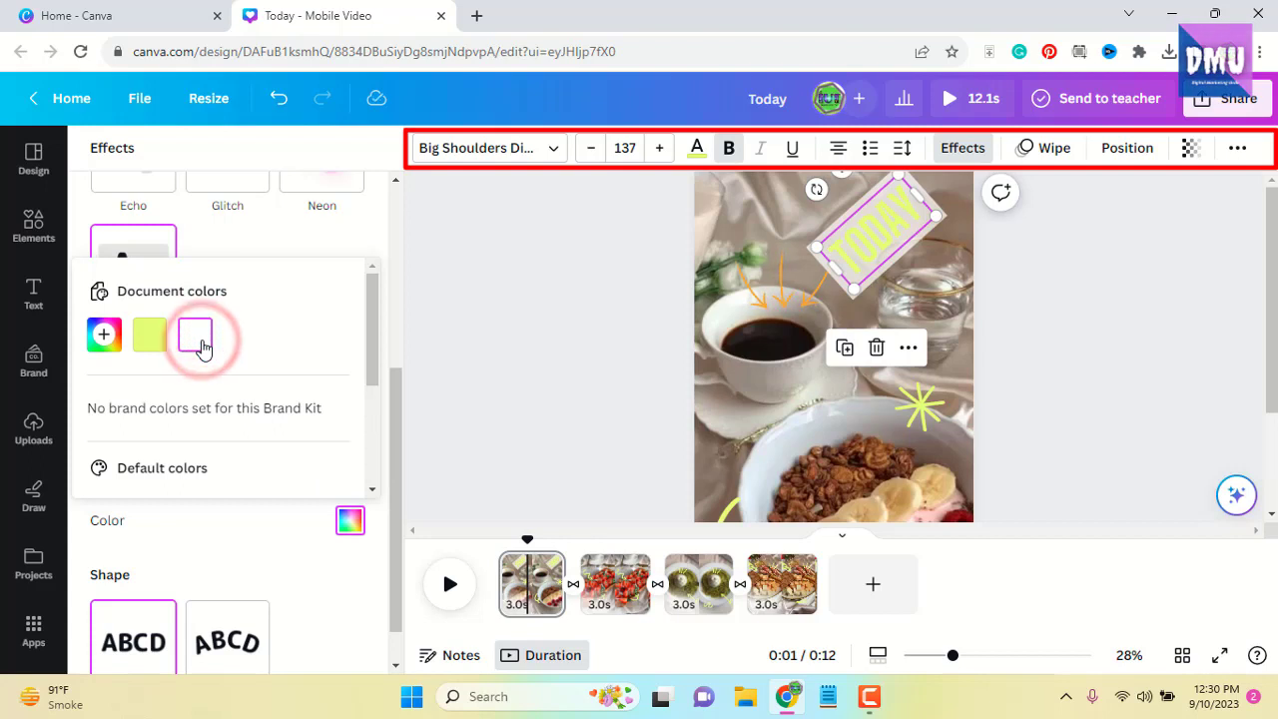
{"action": "left_click", "coordinate": [150, 338]}
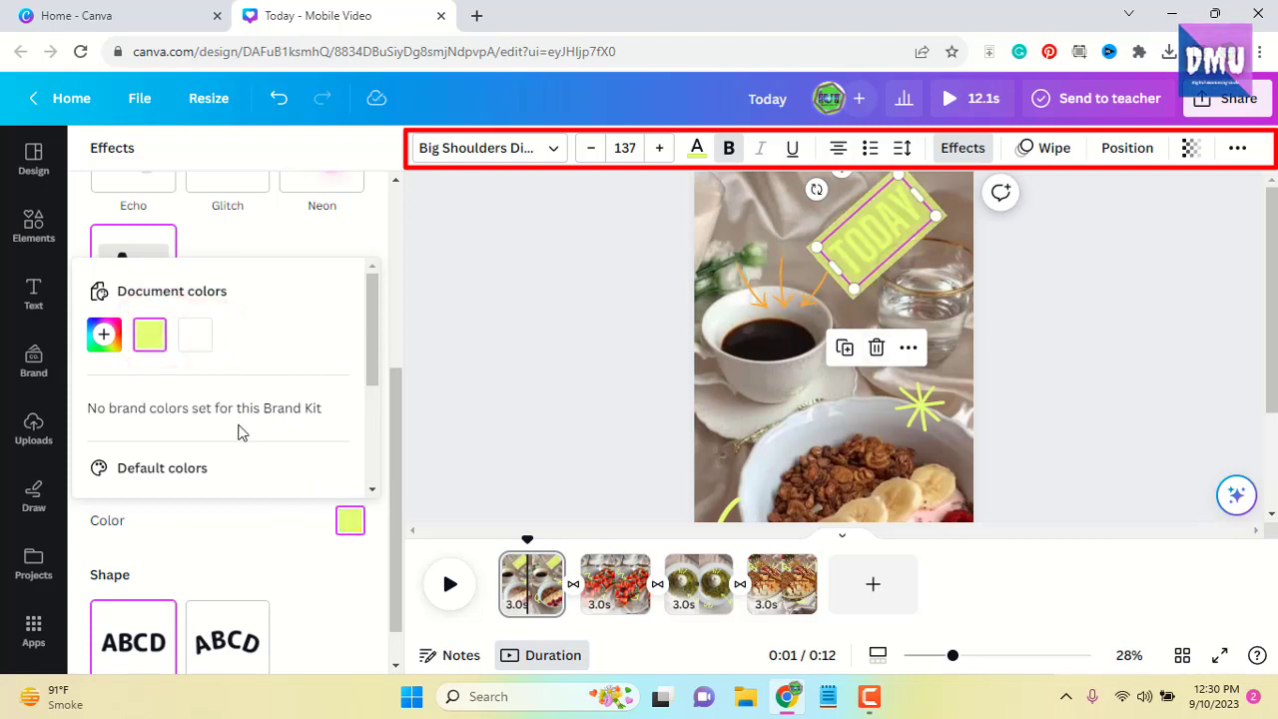
{"action": "left_click", "coordinate": [105, 337]}
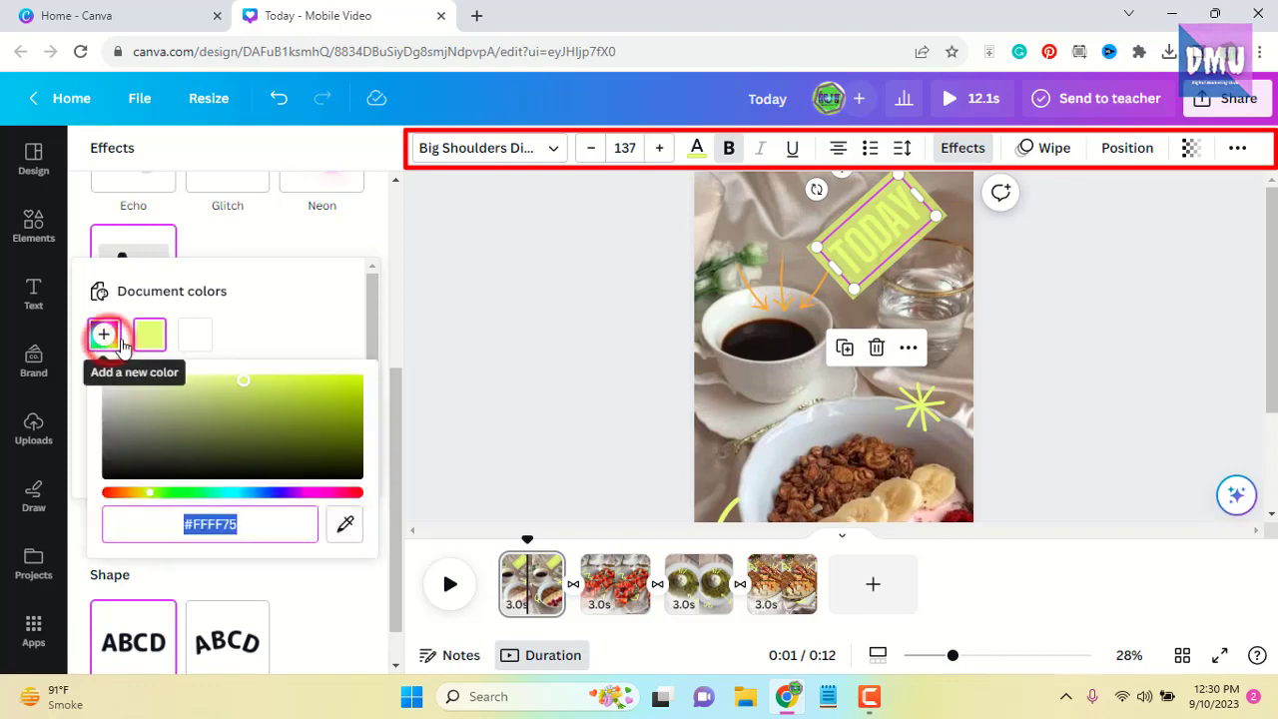
{"action": "left_click", "coordinate": [280, 493]}
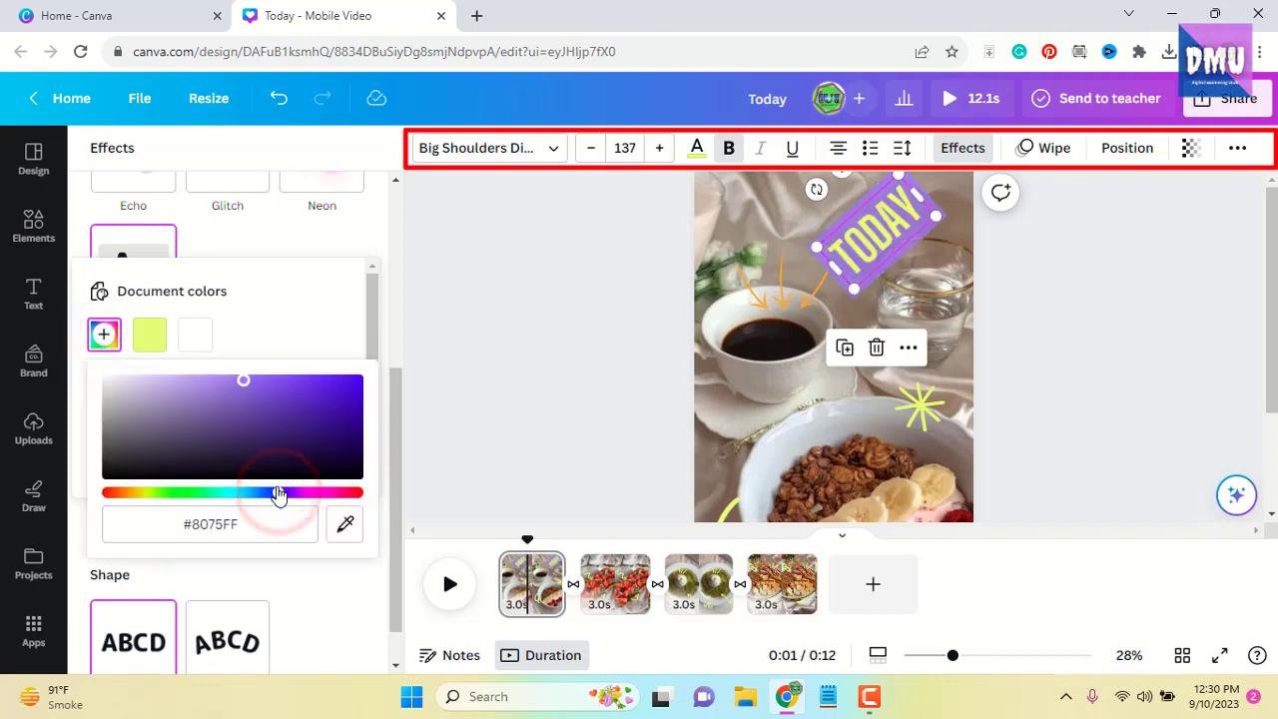
{"action": "mouse_move", "coordinate": [245, 382]}
{"action": "left_mouse_down"}
{"action": "mouse_move", "coordinate": [251, 422]}
{"action": "mouse_move", "coordinate": [251, 405]}
{"action": "left_mouse_up"}
{"action": "left_click", "coordinate": [439, 392]}
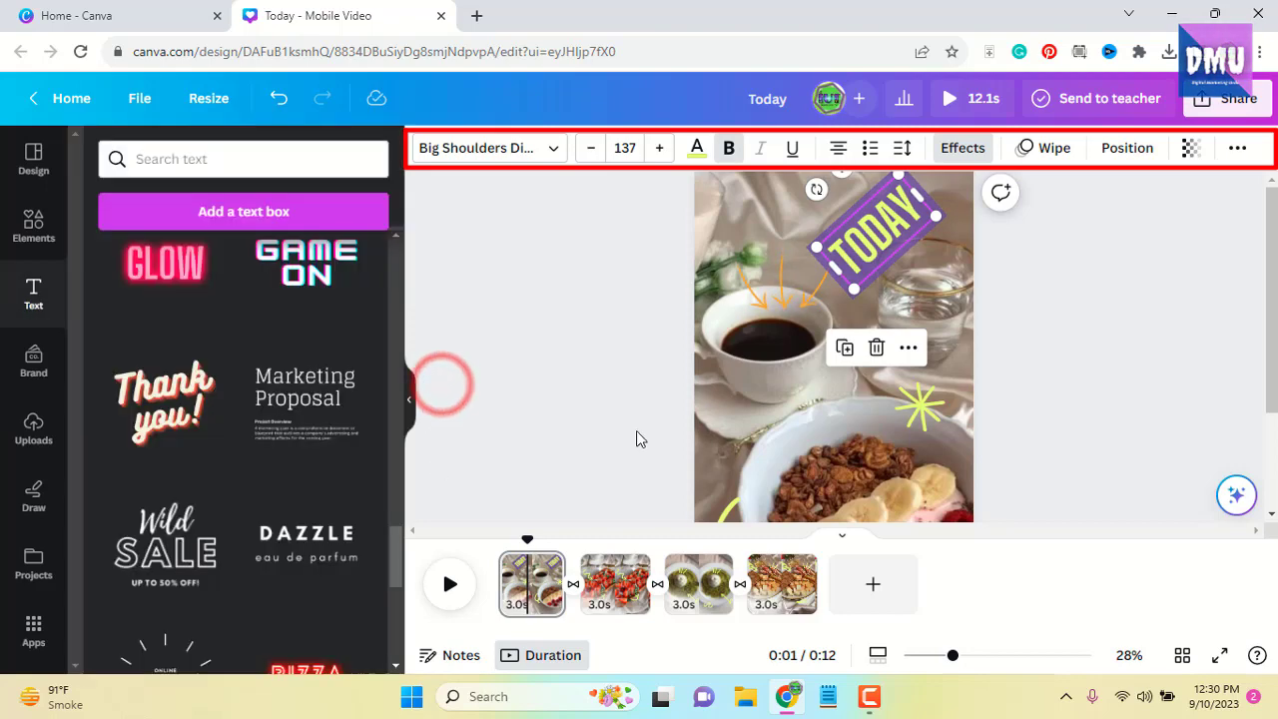
Apply the Curve shape effect to the TODAY text and rotate the text to horizontal.
{"action": "left_click", "coordinate": [956, 149]}
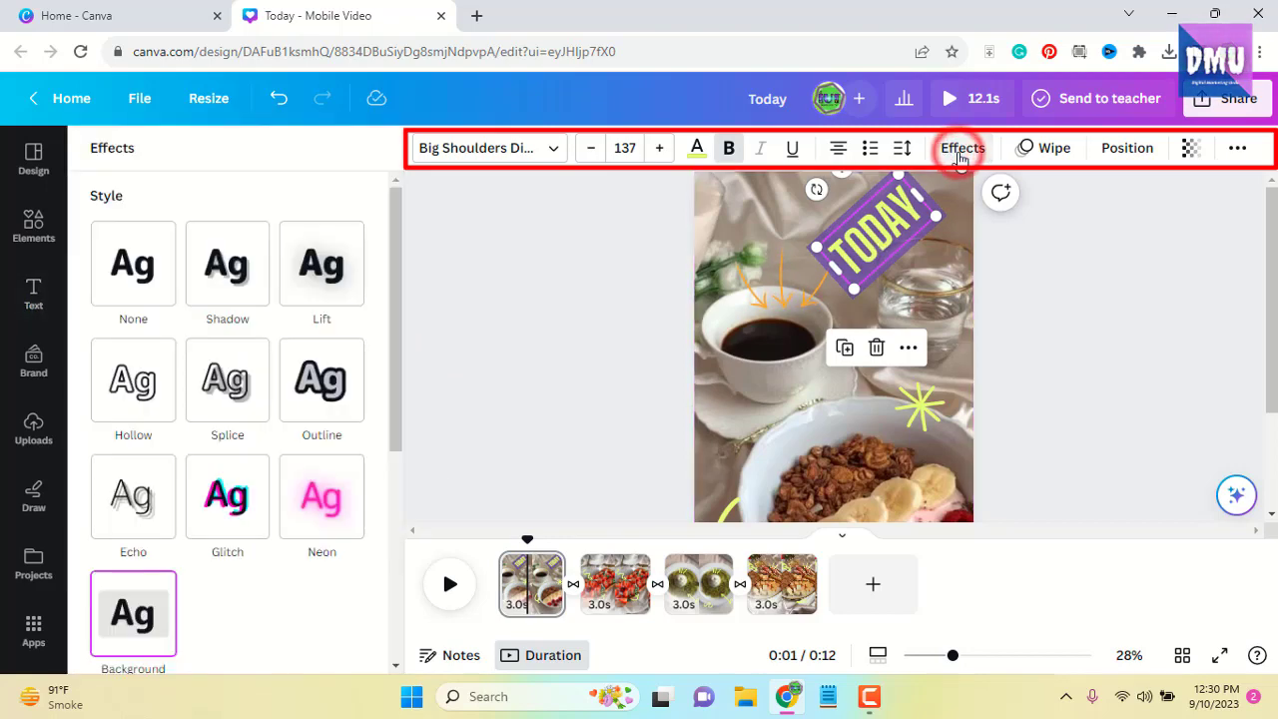
{"action": "scroll", "coordinate": [345, 414], "scroll_direction": "down", "scroll_amount": 3}
{"action": "scroll", "coordinate": [345, 413], "scroll_direction": "down", "scroll_amount": 1}
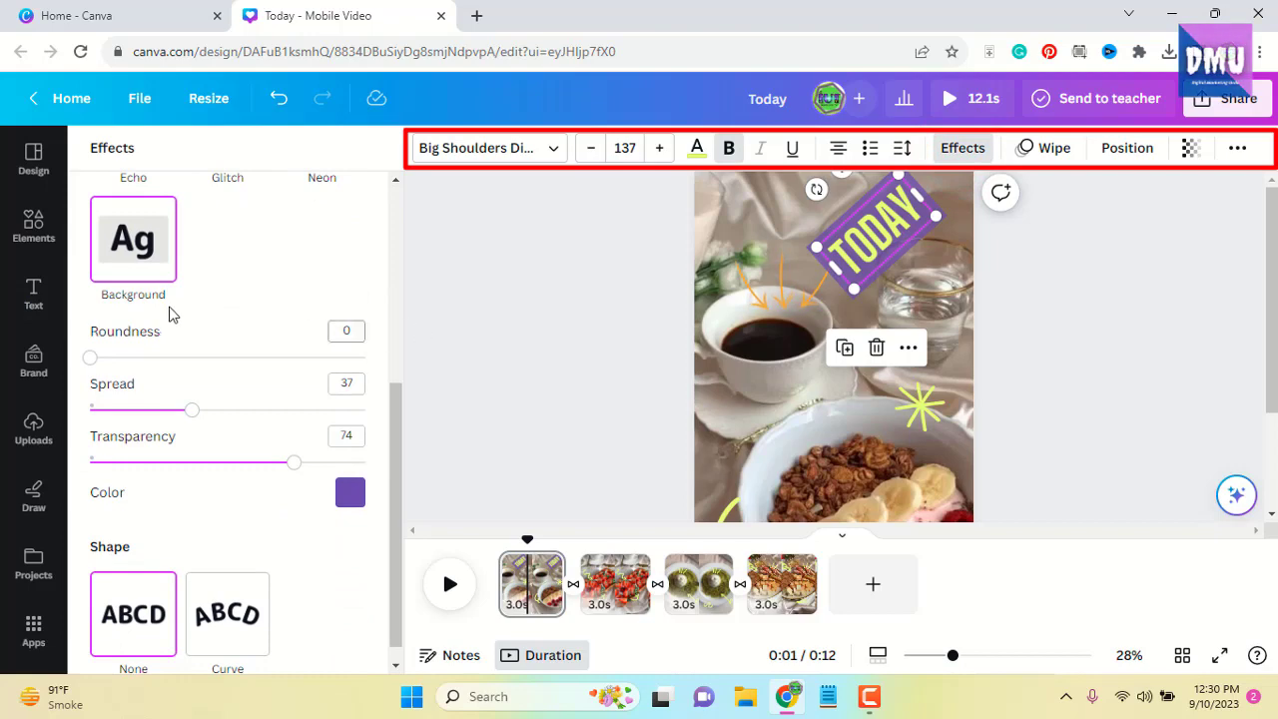
{"action": "scroll", "coordinate": [237, 385], "scroll_direction": "down", "scroll_amount": 1}
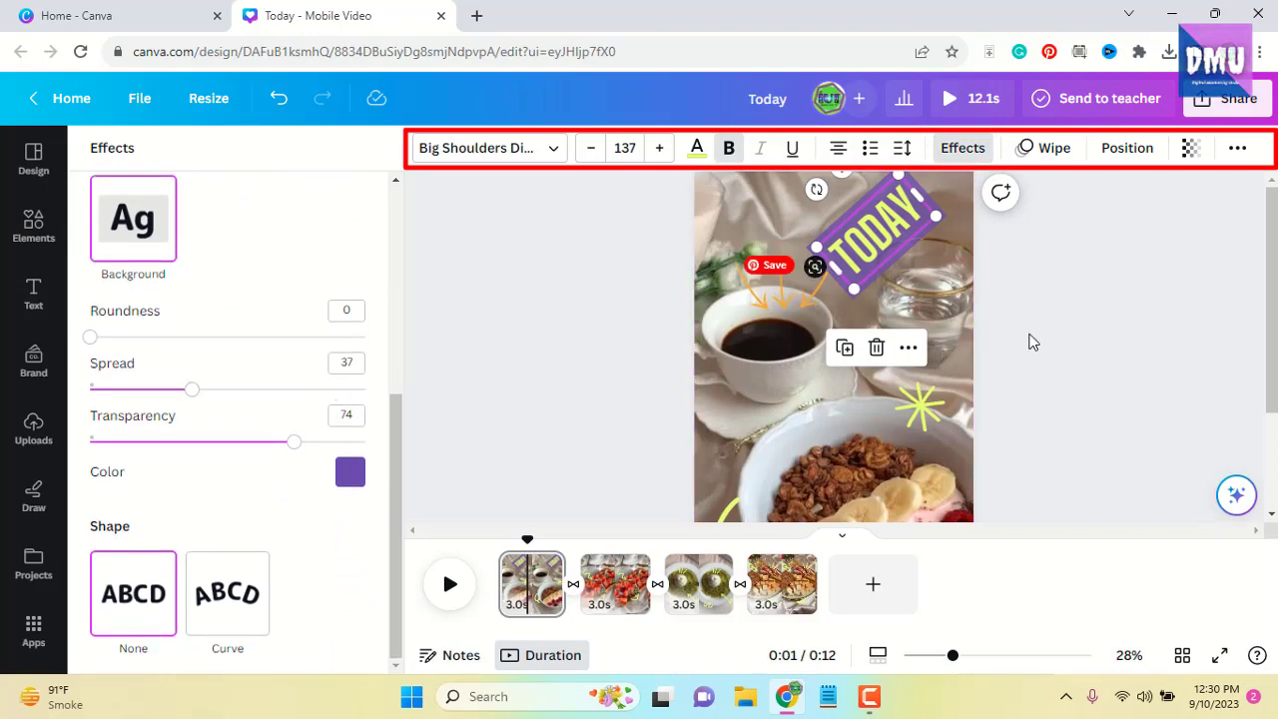
{"action": "left_click", "coordinate": [215, 586]}
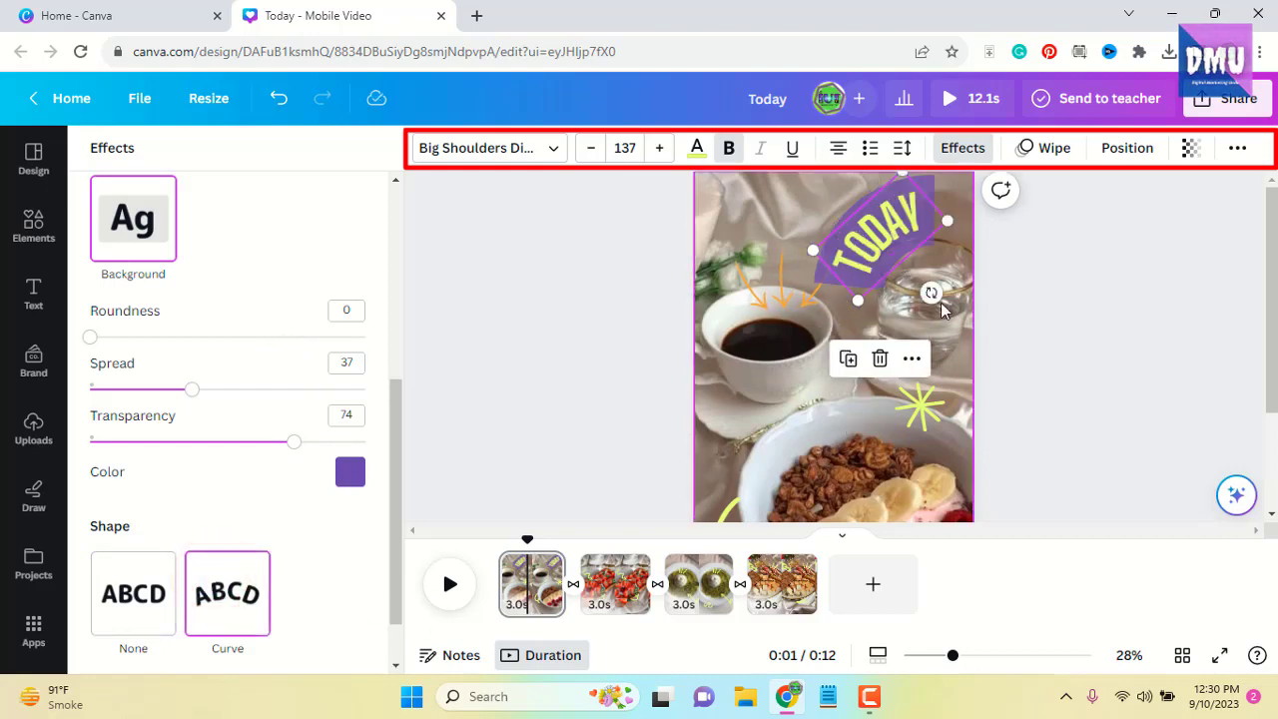
{"action": "left_click_drag", "start_coordinate": [931, 292], "coordinate": [883, 305]}
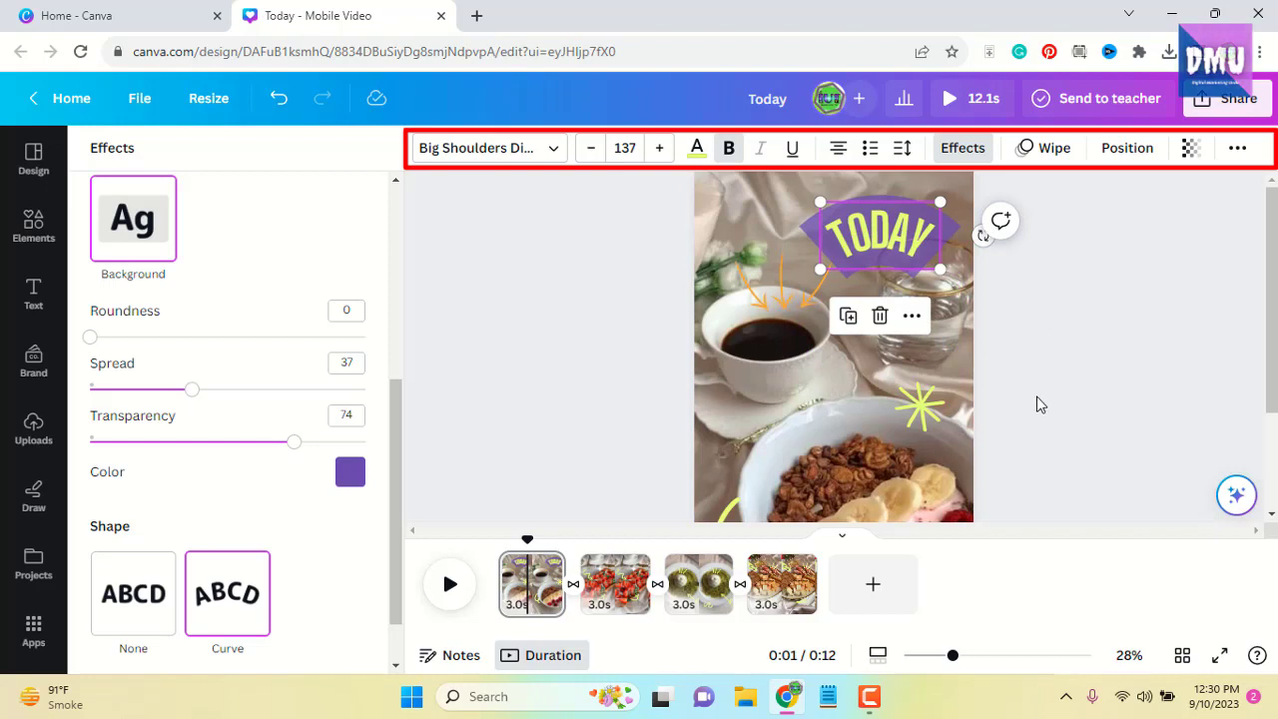
Try curve values -84 and 0 on the TODAY text, then set its shape back to None.
{"action": "scroll", "coordinate": [260, 498], "scroll_direction": "down", "scroll_amount": 1}
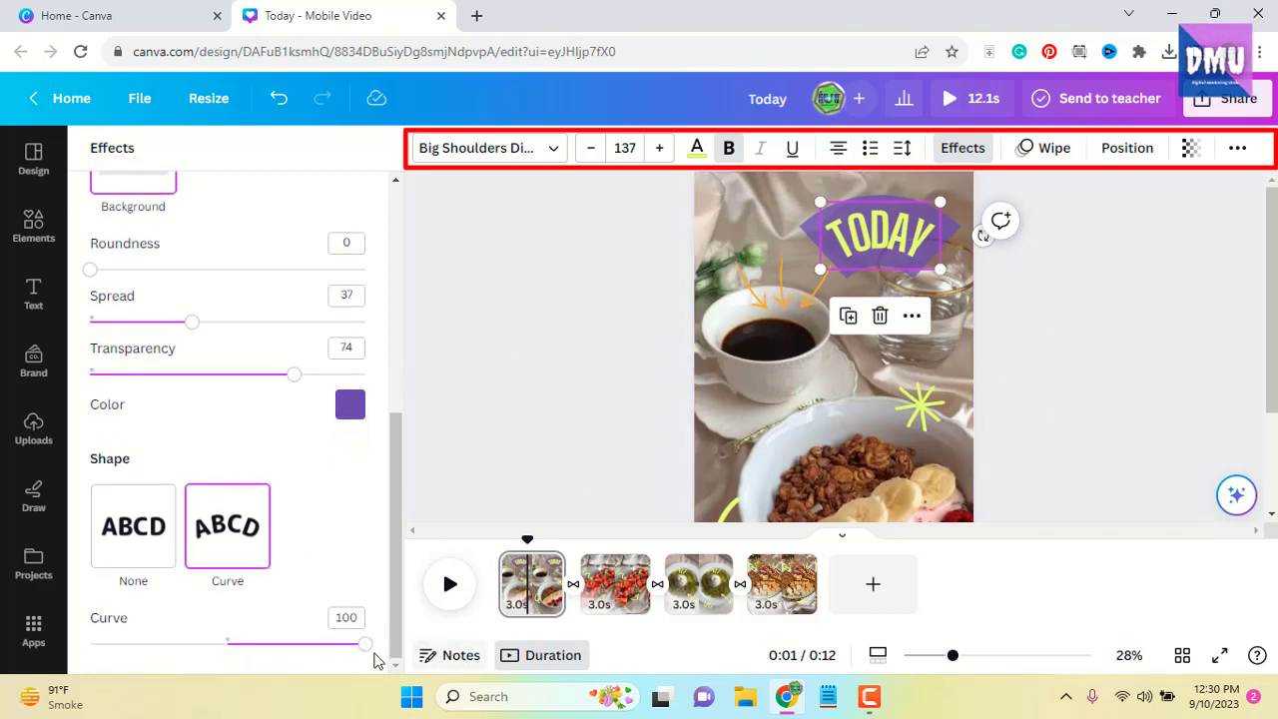
{"action": "left_click_drag", "start_coordinate": [368, 654], "coordinate": [113, 653]}
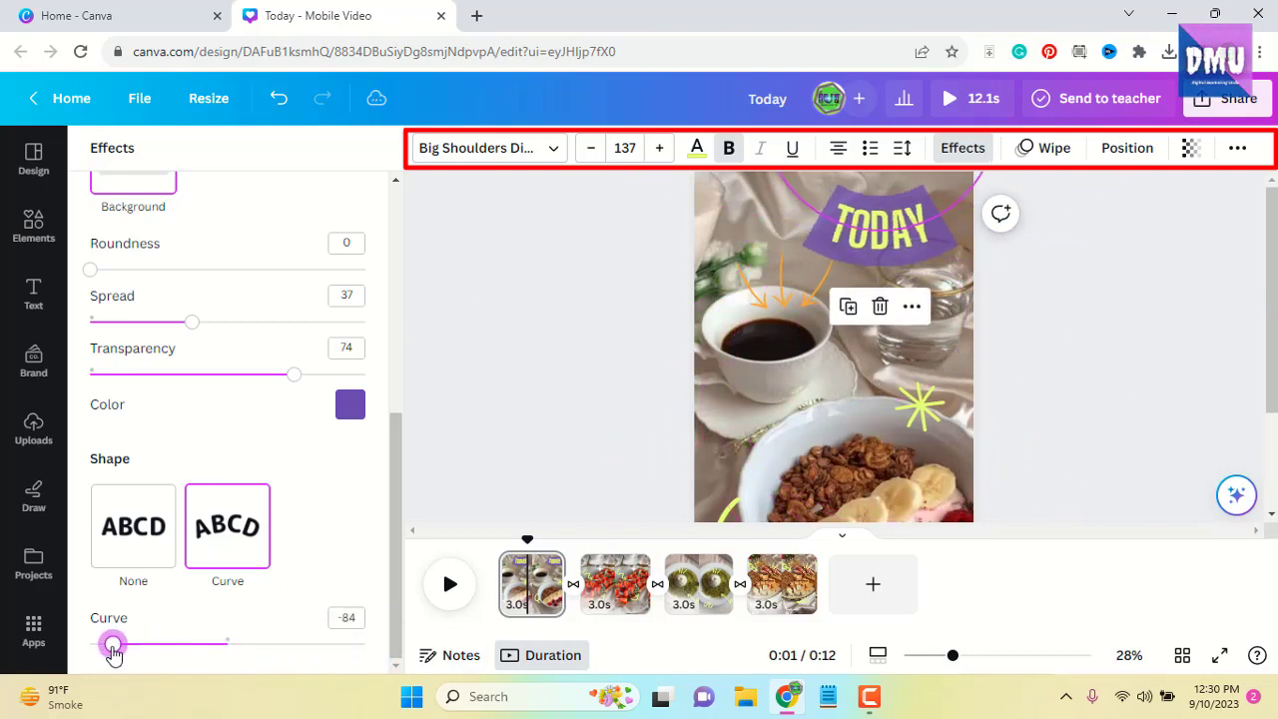
{"action": "mouse_move", "coordinate": [245, 654]}
{"action": "left_mouse_down"}
{"action": "mouse_move", "coordinate": [367, 650]}
{"action": "mouse_move", "coordinate": [228, 647]}
{"action": "left_mouse_up"}
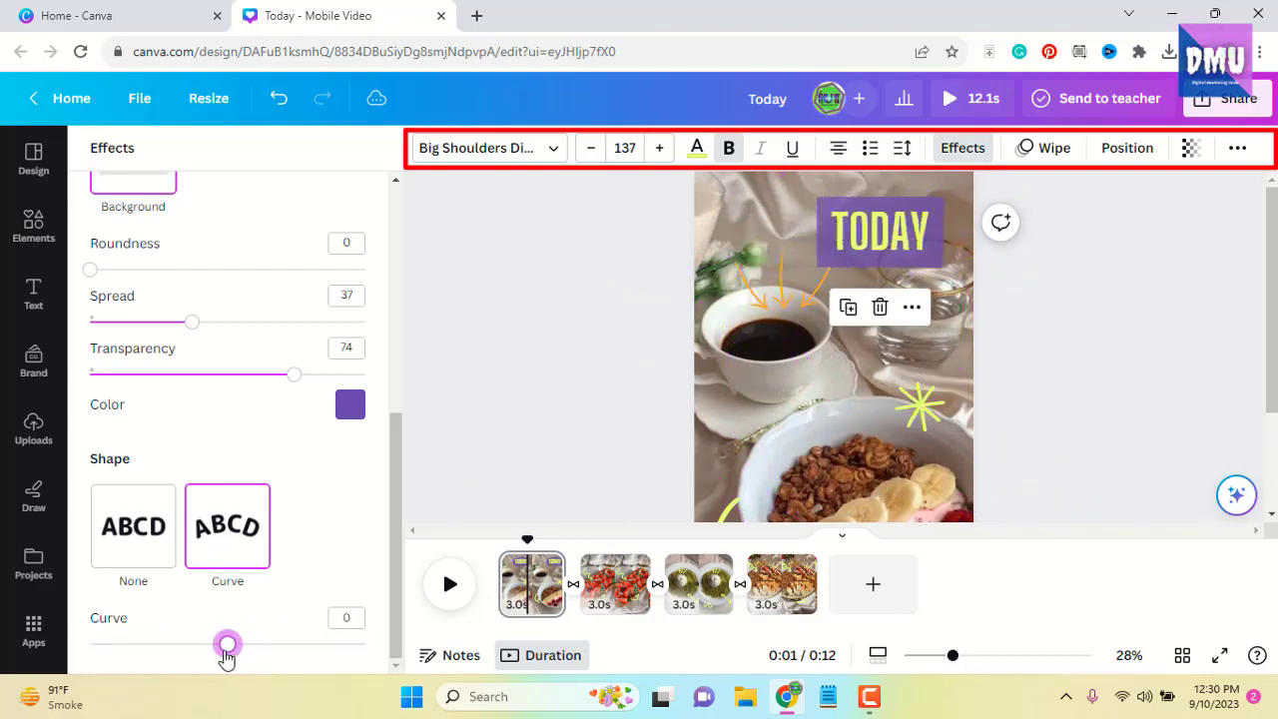
{"action": "left_click", "coordinate": [148, 530]}
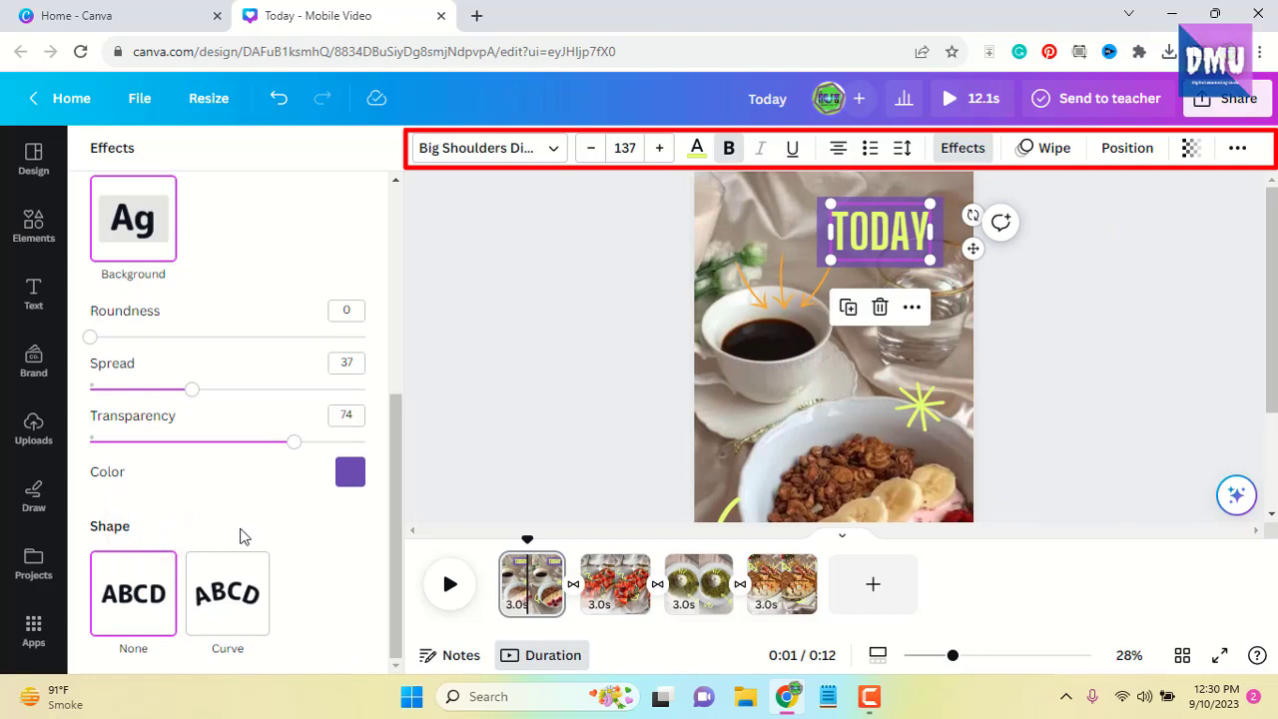
Undo the curve shape and rotation changes on the TODAY text.
{"action": "key", "text": "ctrl+z"}
{"action": "key", "text": "ctrl+z"}
{"action": "key", "text": "ctrl+z"}
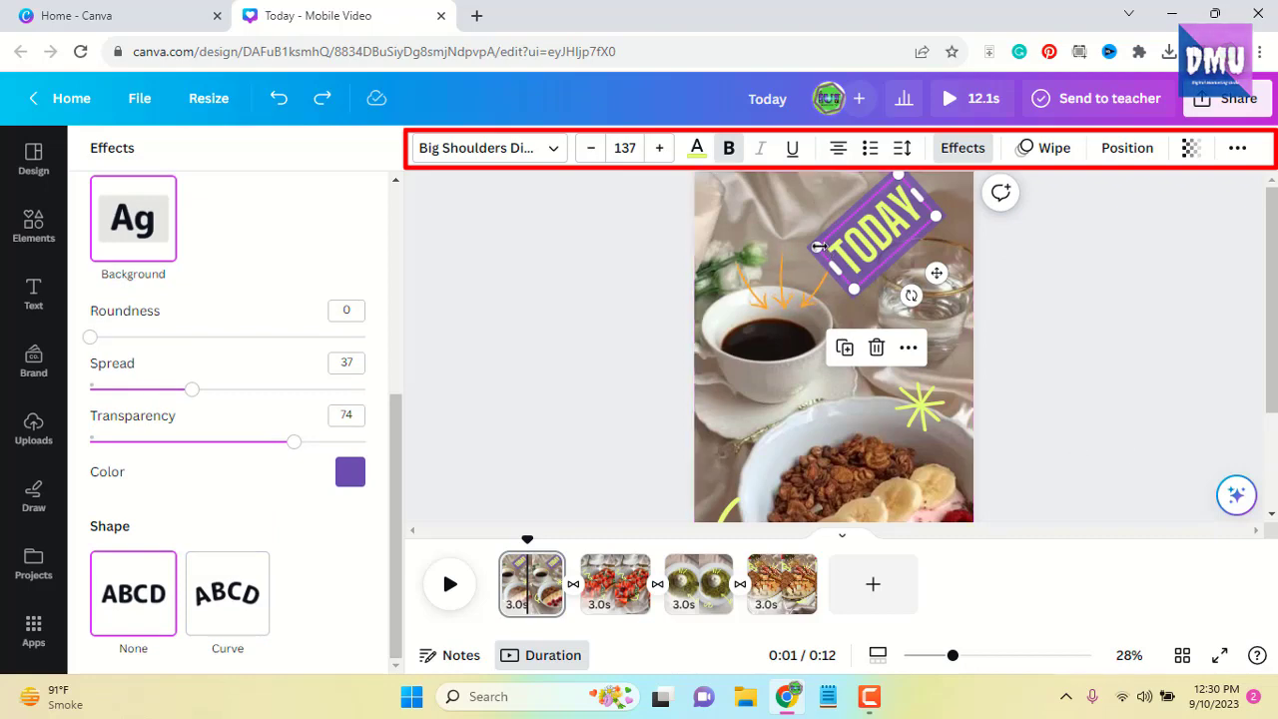
Scale the tilted TODAY text down to font size 101.
{"action": "left_click_drag", "start_coordinate": [832, 244], "coordinate": [848, 241]}
{"action": "left_click", "coordinate": [1112, 375]}
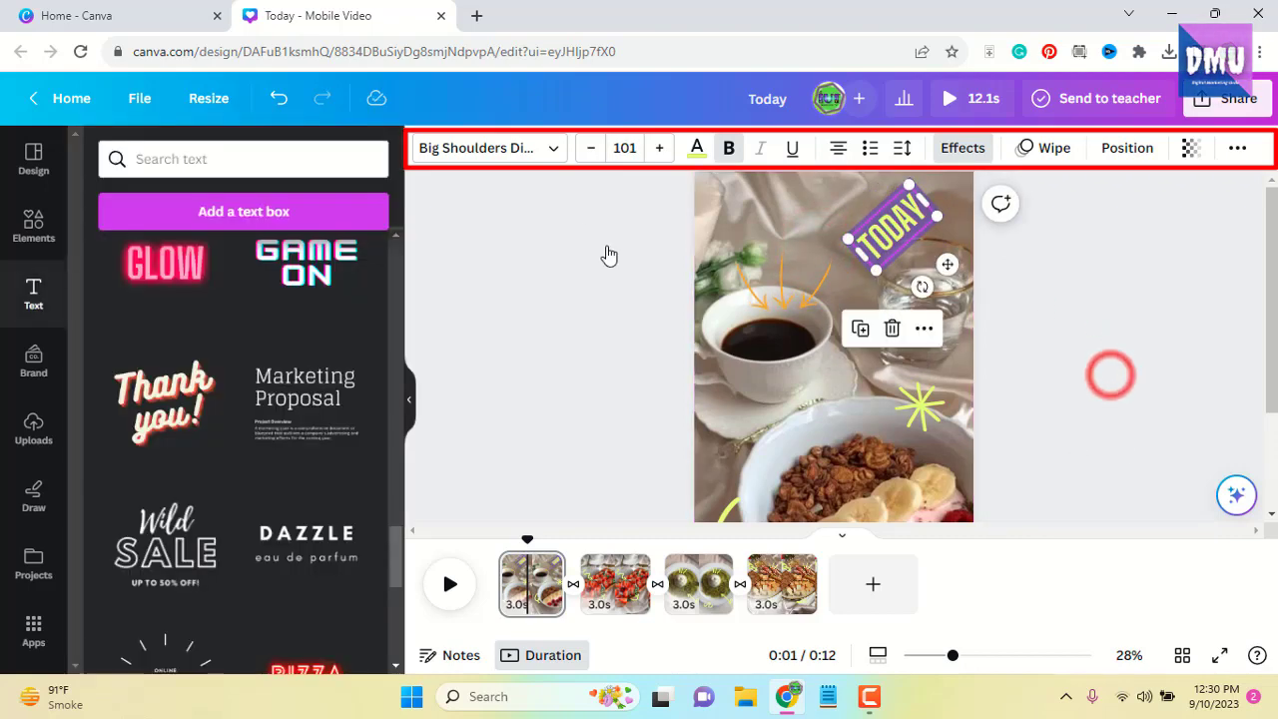
Review the download settings' page selection and available file types, keeping all four pages and MP4 Video, then close them.
{"action": "left_click", "coordinate": [1223, 104]}
{"action": "scroll", "coordinate": [1107, 390], "scroll_direction": "down", "scroll_amount": 2}
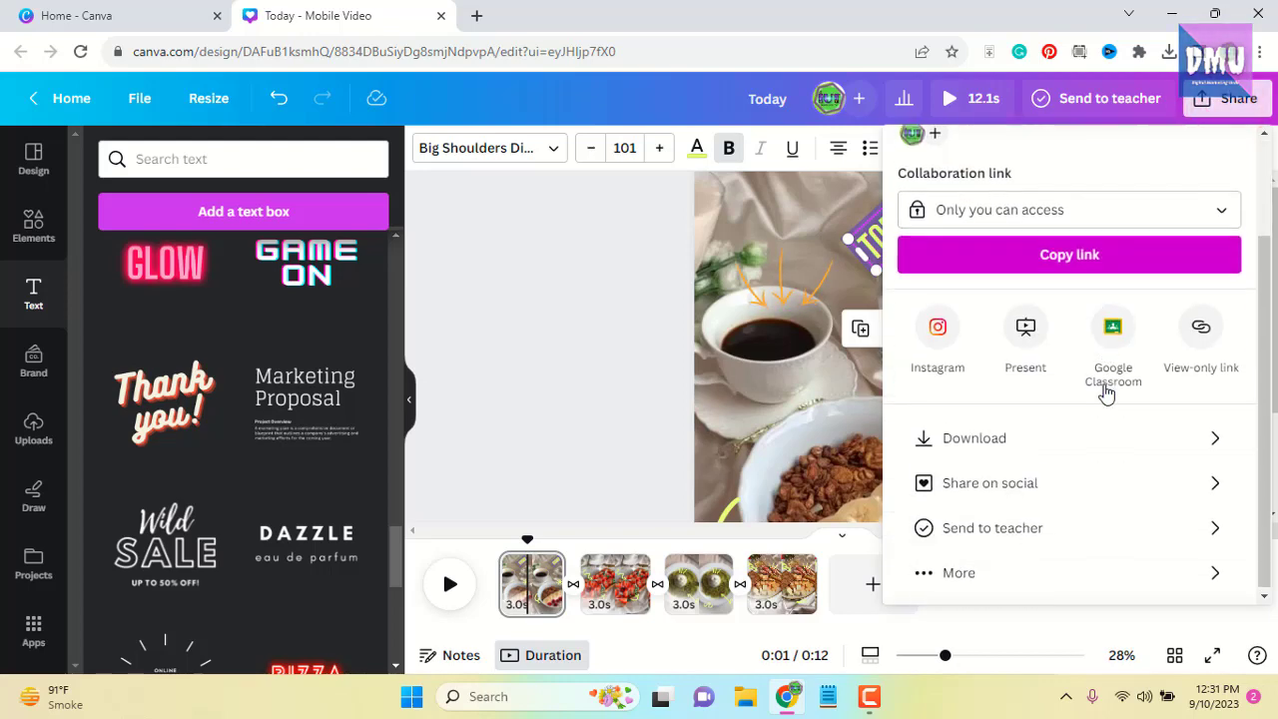
{"action": "left_click", "coordinate": [1136, 439]}
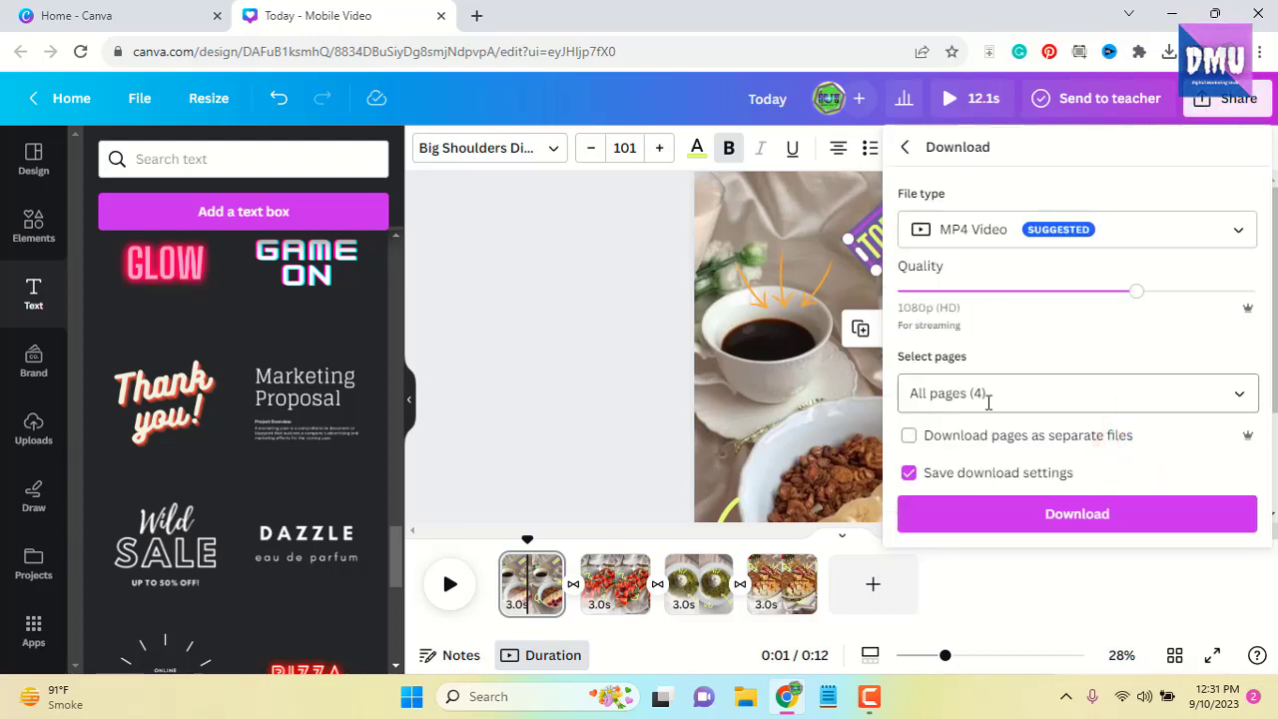
{"action": "left_click", "coordinate": [1234, 395]}
{"action": "scroll", "coordinate": [1099, 229], "scroll_direction": "down", "scroll_amount": 2}
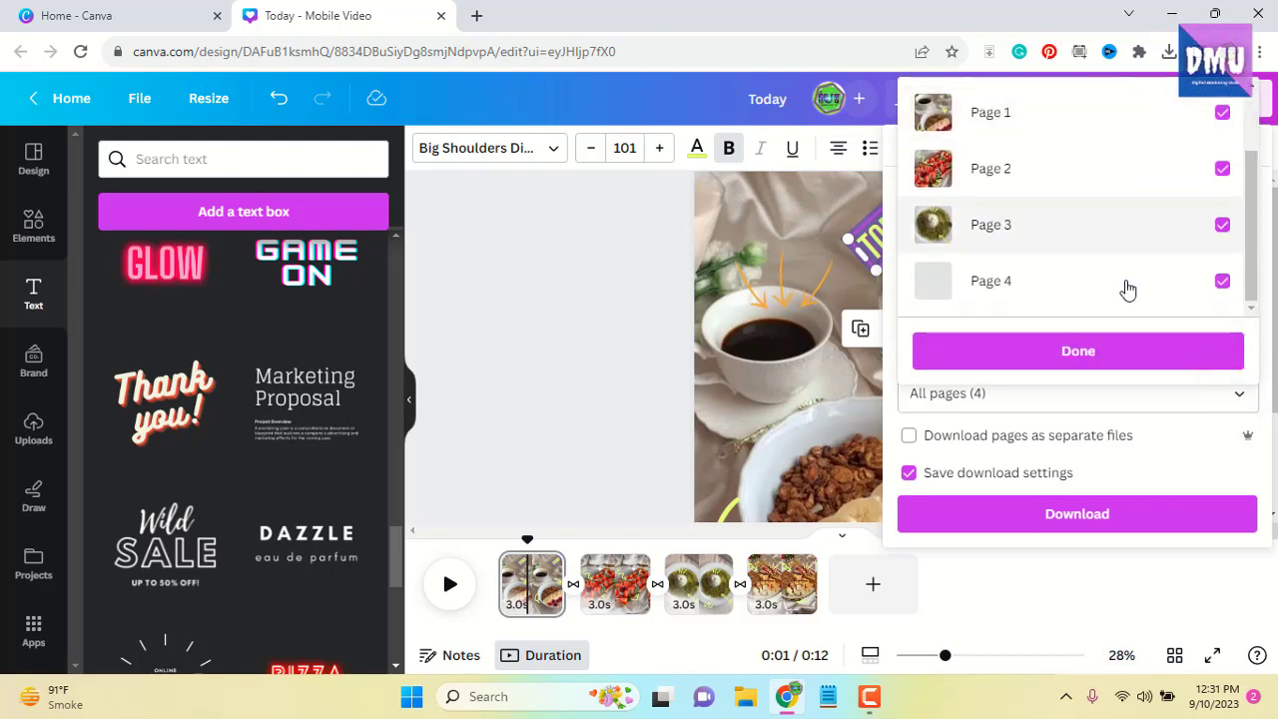
{"action": "scroll", "coordinate": [1110, 258], "scroll_direction": "up", "scroll_amount": 2}
{"action": "scroll", "coordinate": [1099, 242], "scroll_direction": "down", "scroll_amount": 2}
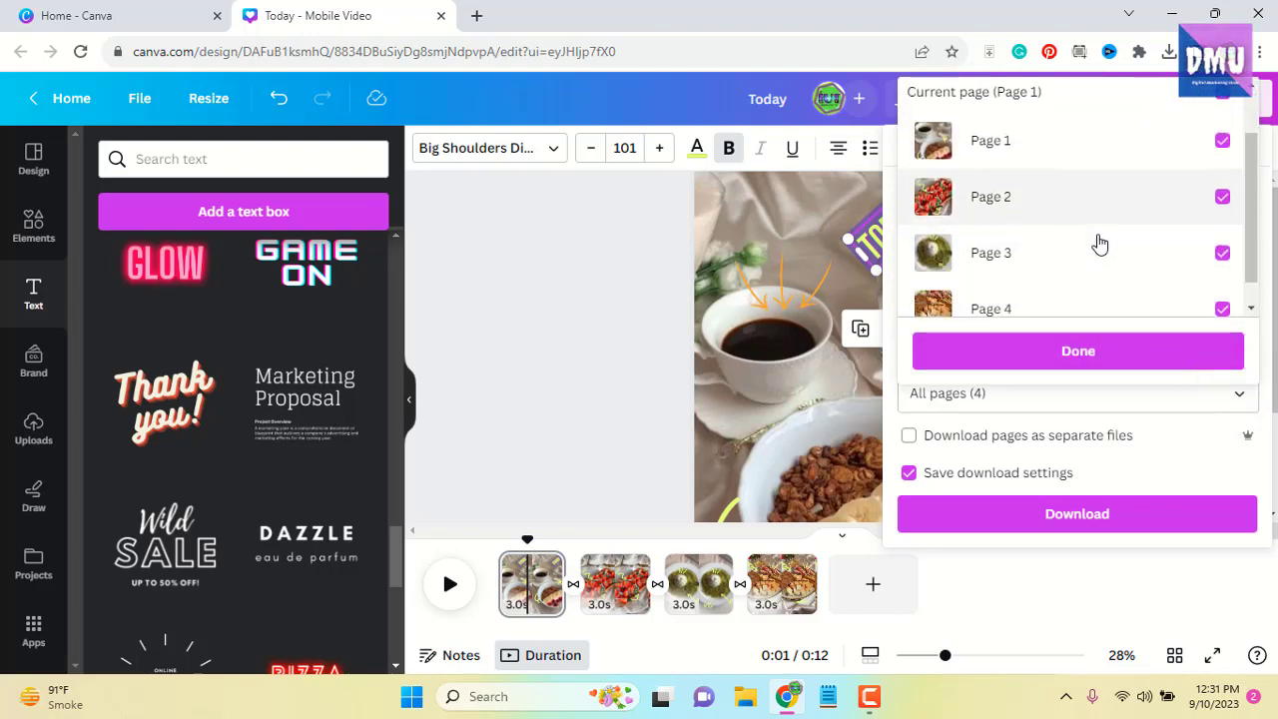
{"action": "left_click", "coordinate": [1056, 363]}
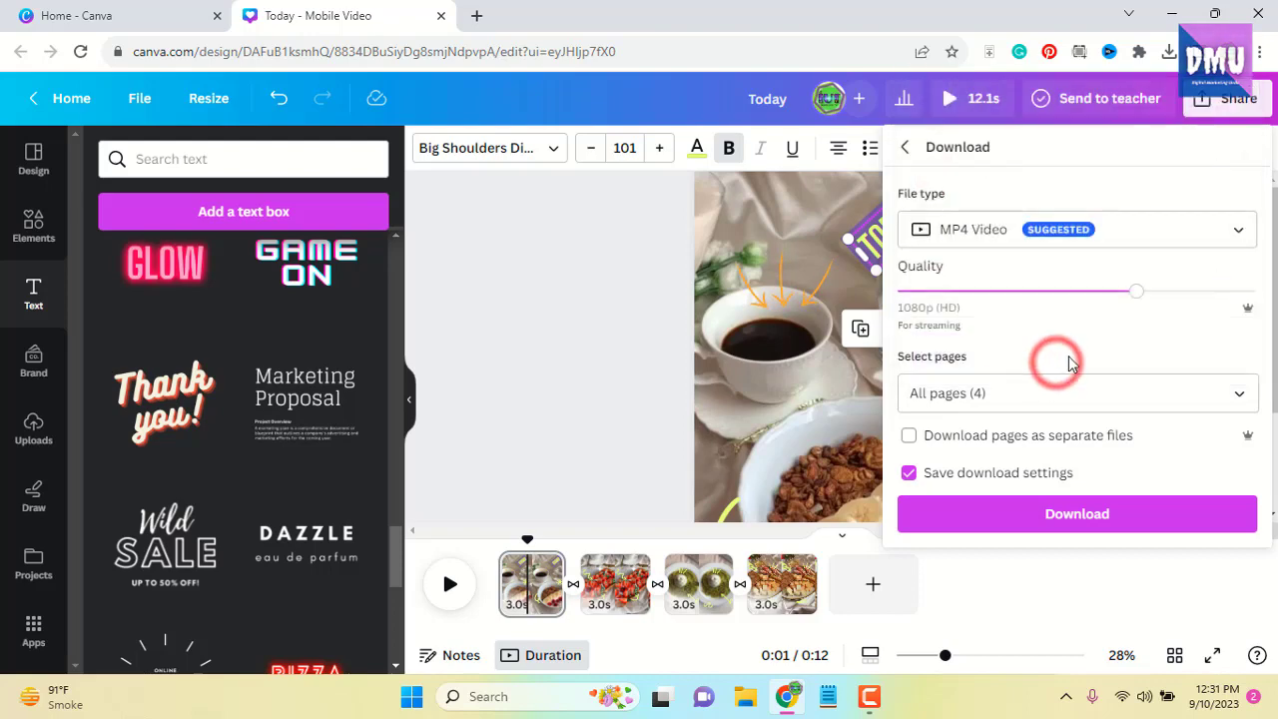
{"action": "left_click", "coordinate": [1124, 245]}
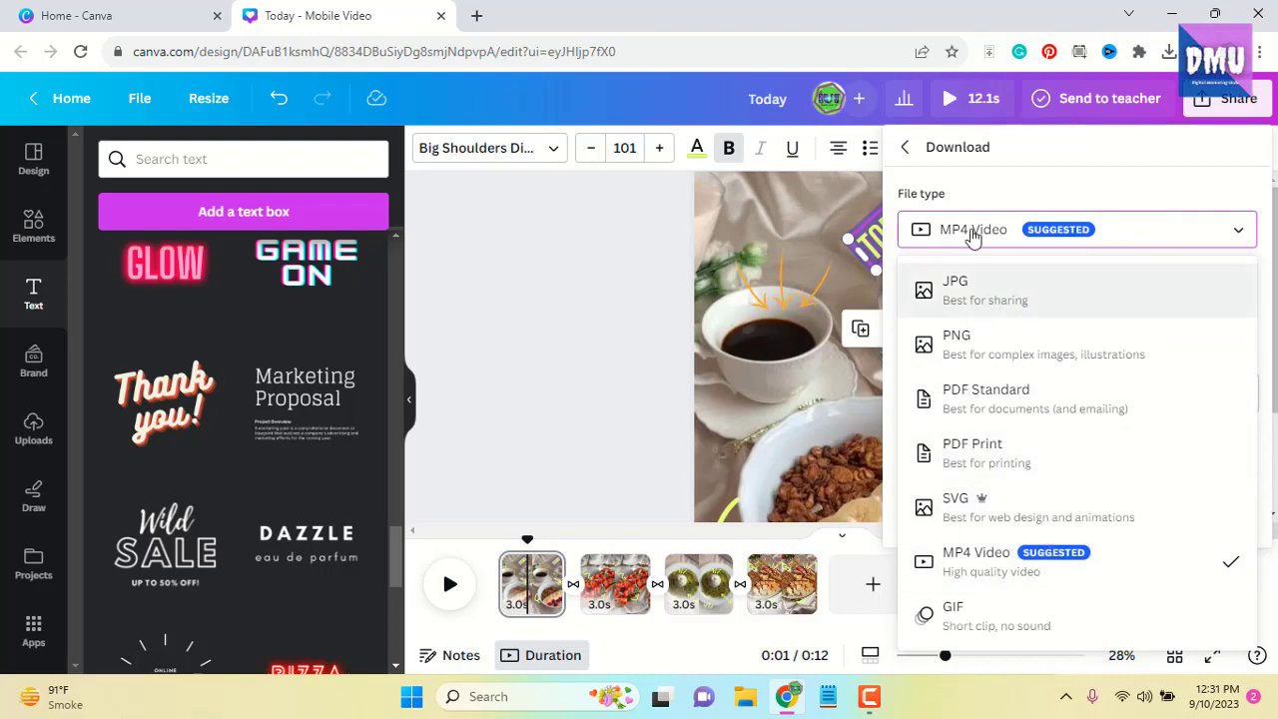
{"action": "left_click", "coordinate": [625, 270]}
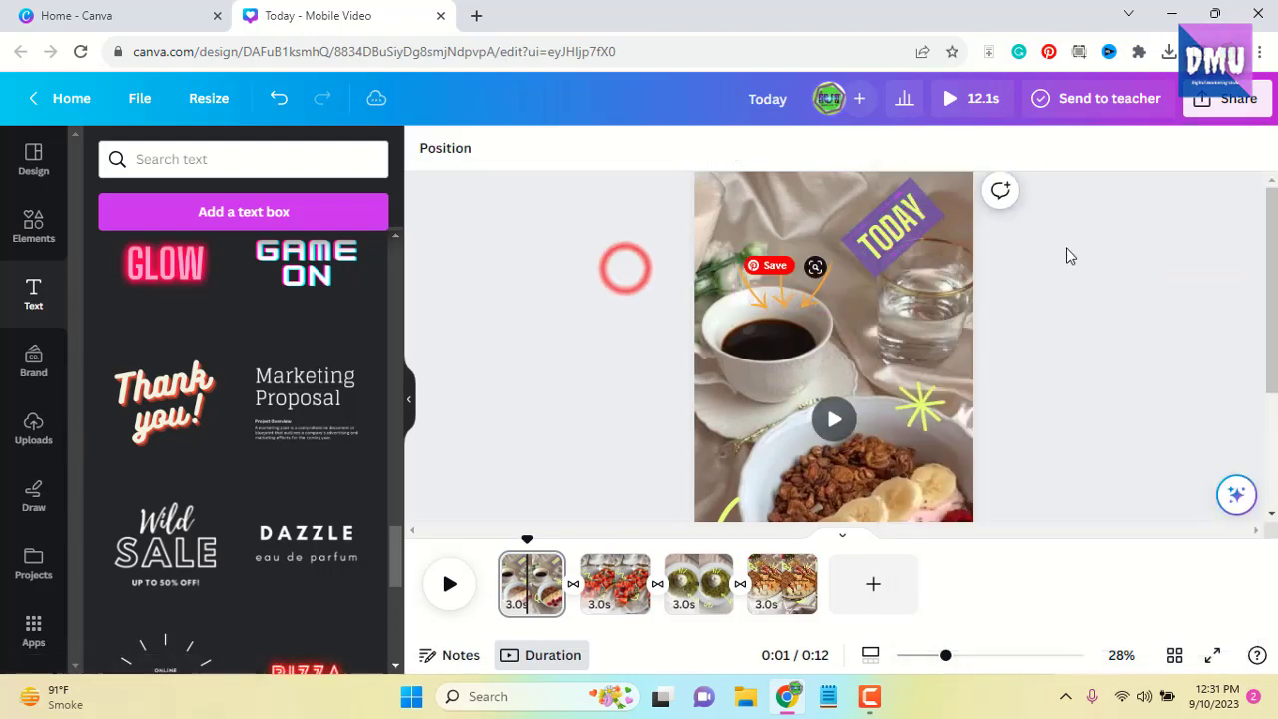
Download all four pages of the design as an MP4 video in 1080p (HD) quality.
{"action": "left_click", "coordinate": [1227, 98]}
{"action": "scroll", "coordinate": [1123, 420], "scroll_direction": "down", "scroll_amount": 1}
{"action": "left_click", "coordinate": [1119, 444]}
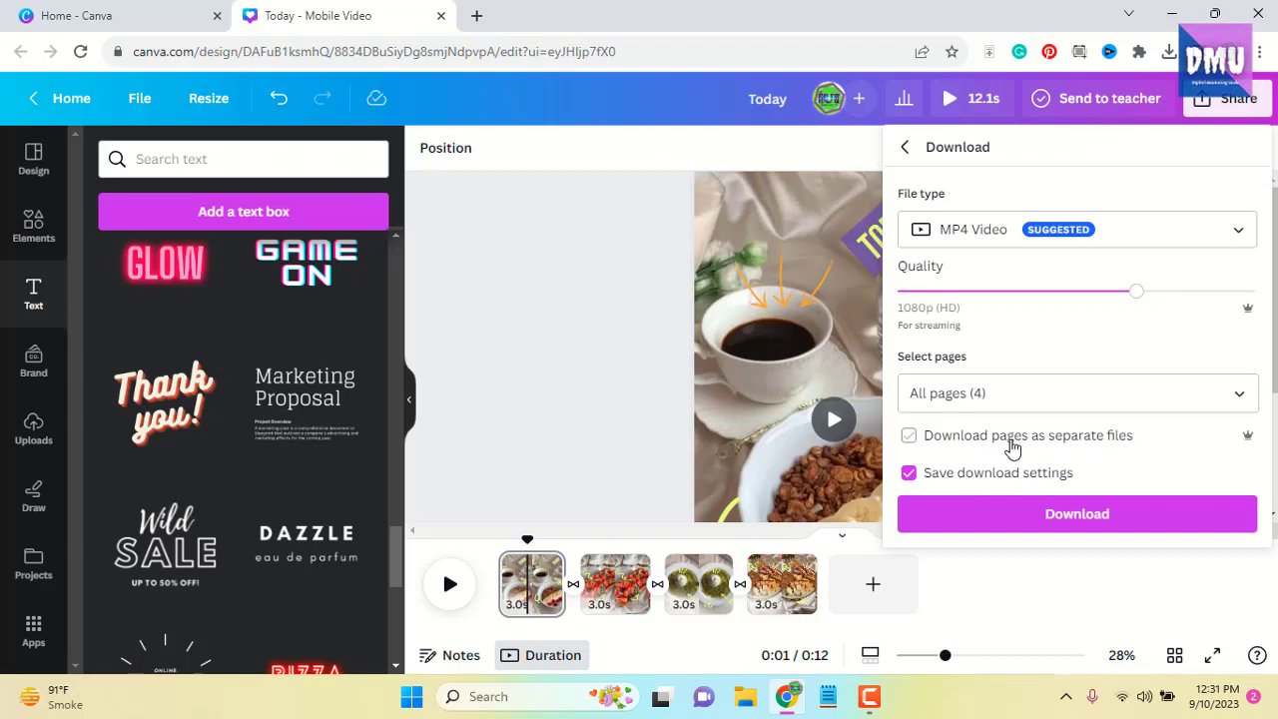
{"action": "left_click", "coordinate": [910, 436]}
{"action": "left_click", "coordinate": [1030, 518]}
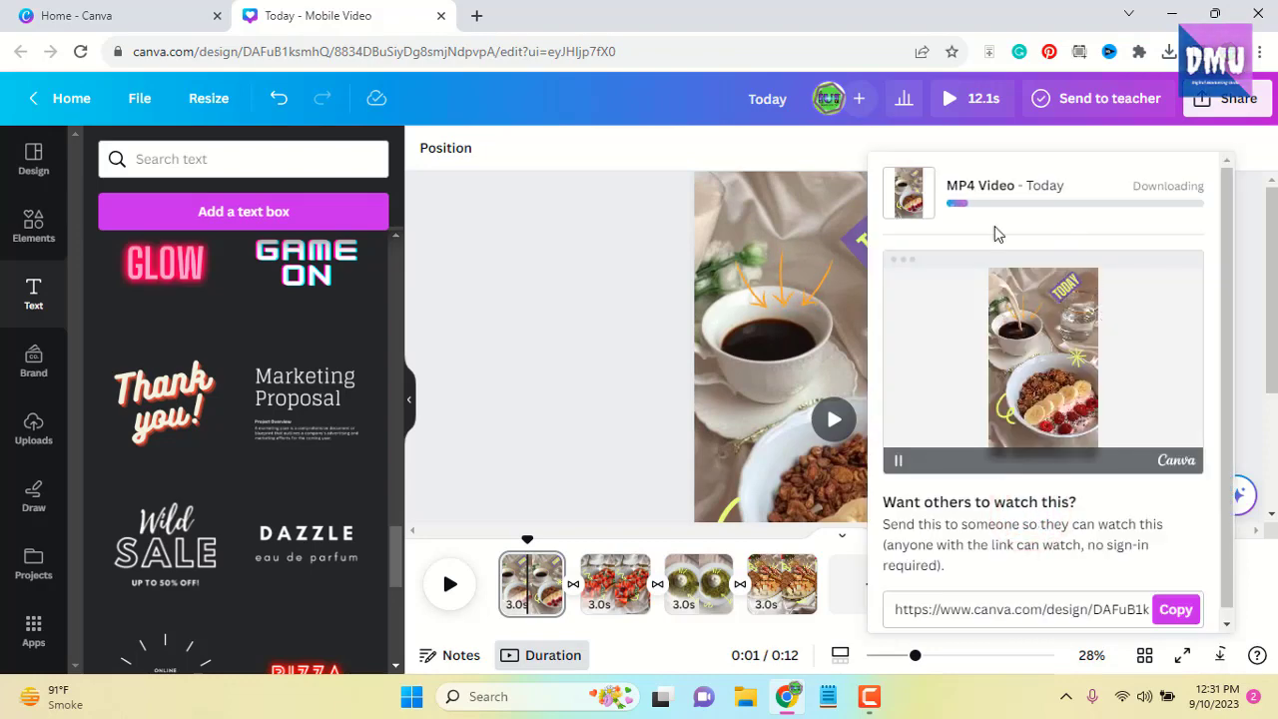
Create a new YouTube Video design from the home page.
{"action": "left_click", "coordinate": [188, 15]}
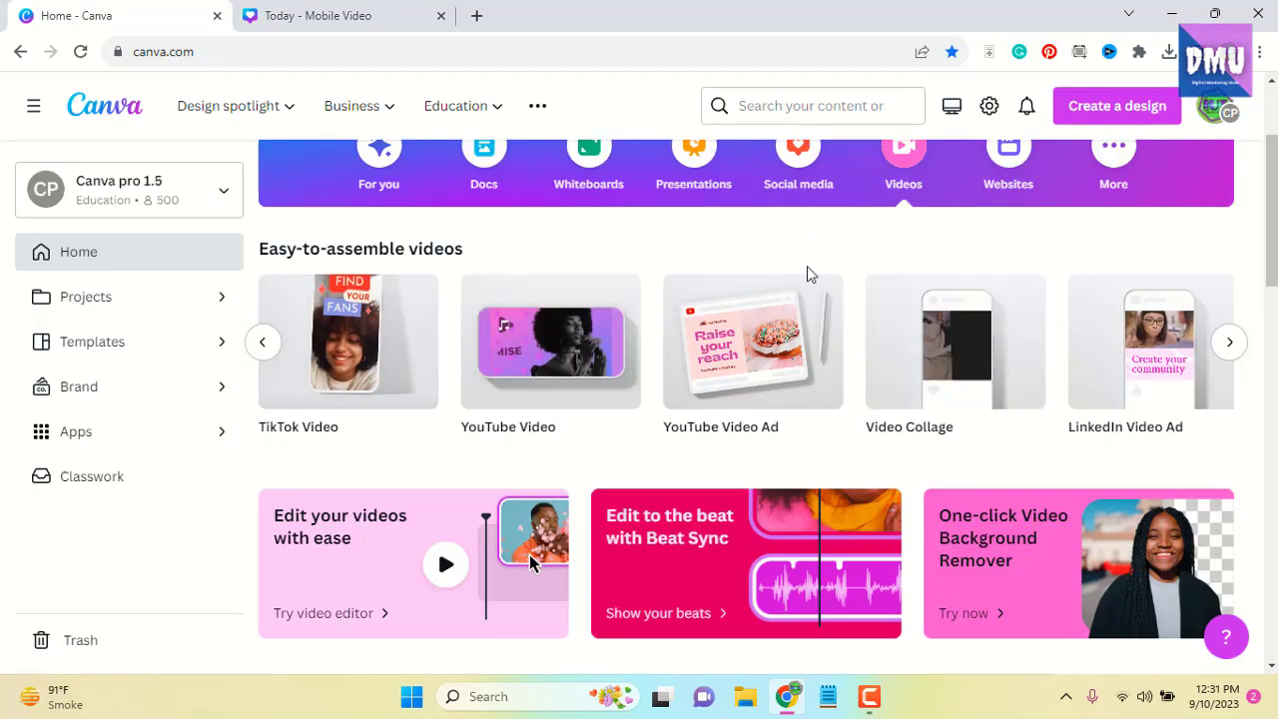
{"action": "left_click", "coordinate": [562, 371]}
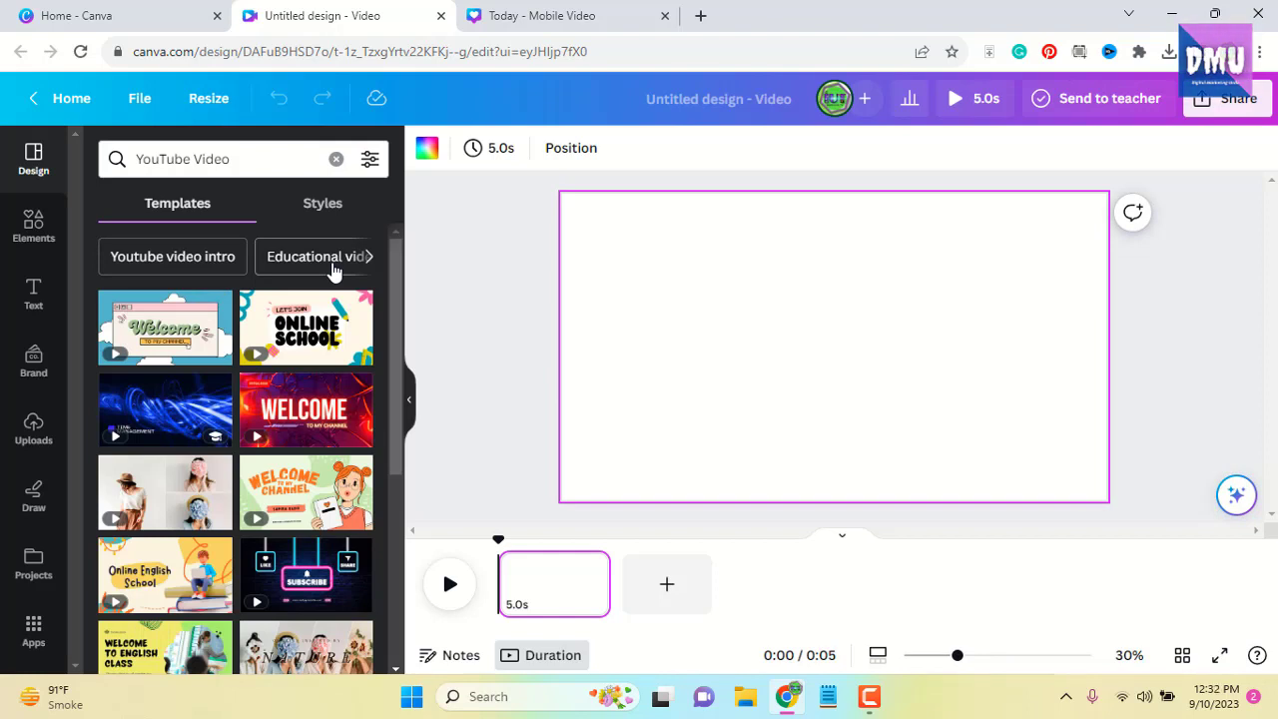
Browse the suggested YouTube video template categories and narrow the templates to Youtube intros.
{"action": "left_click", "coordinate": [368, 258]}
{"action": "left_click", "coordinate": [371, 258]}
{"action": "left_click", "coordinate": [371, 258]}
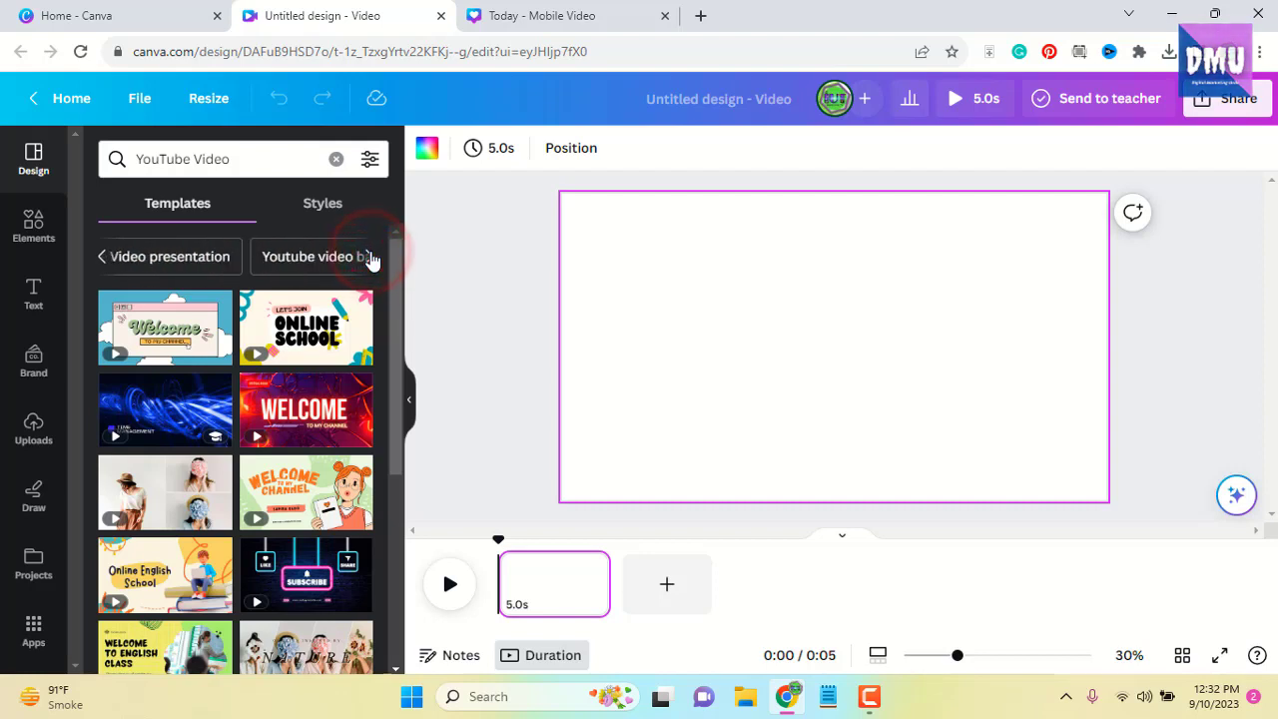
{"action": "left_click", "coordinate": [369, 257]}
{"action": "left_click", "coordinate": [101, 256]}
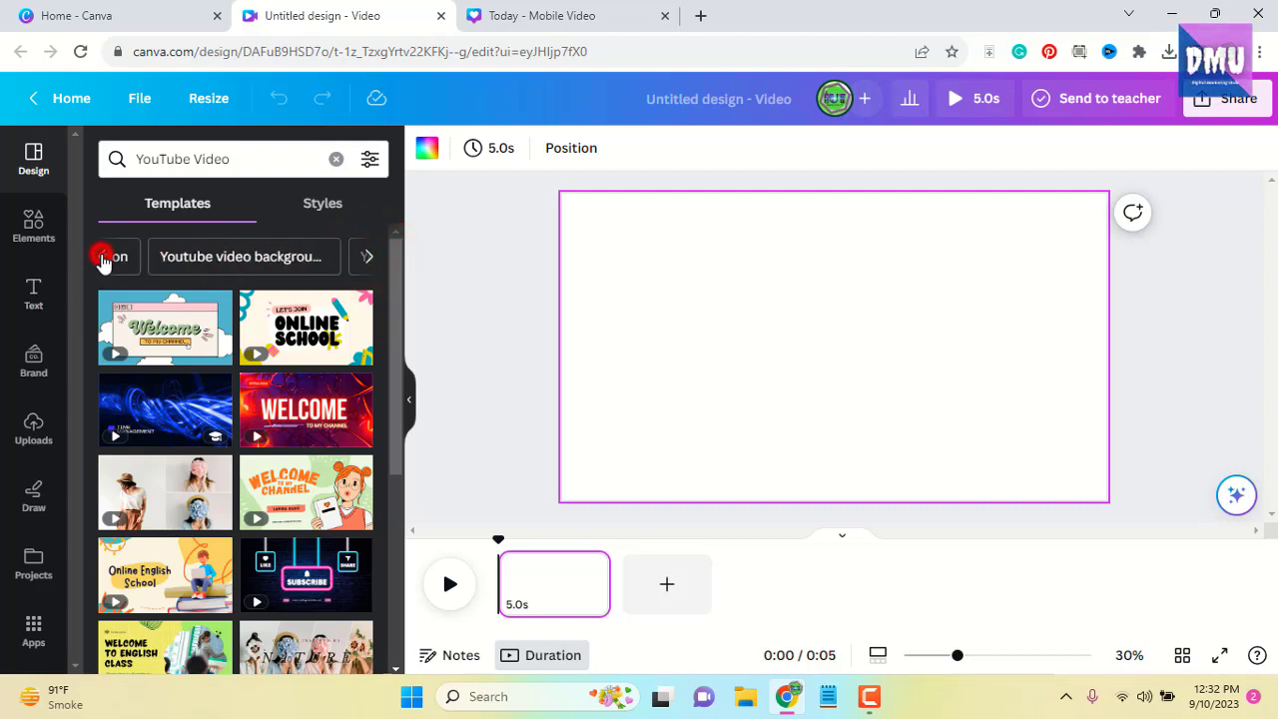
{"action": "left_click", "coordinate": [101, 257]}
{"action": "left_click", "coordinate": [101, 257]}
{"action": "left_click", "coordinate": [102, 258]}
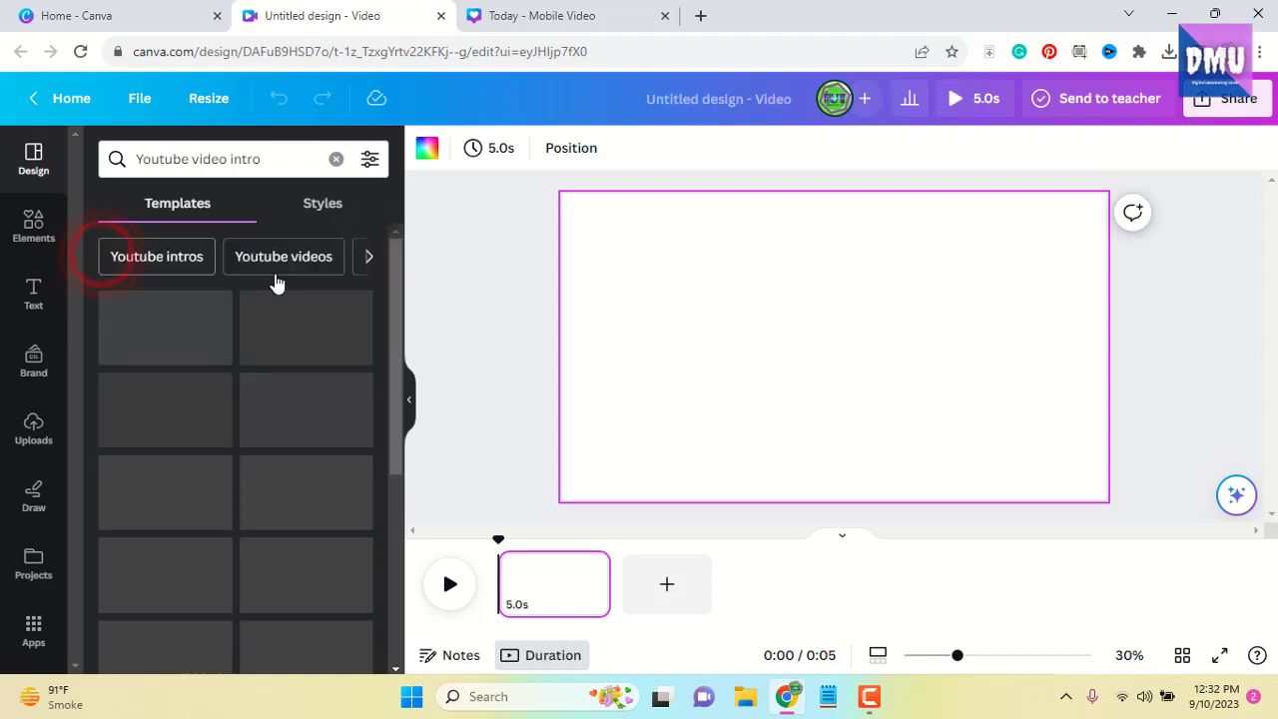
{"action": "left_click", "coordinate": [195, 263]}
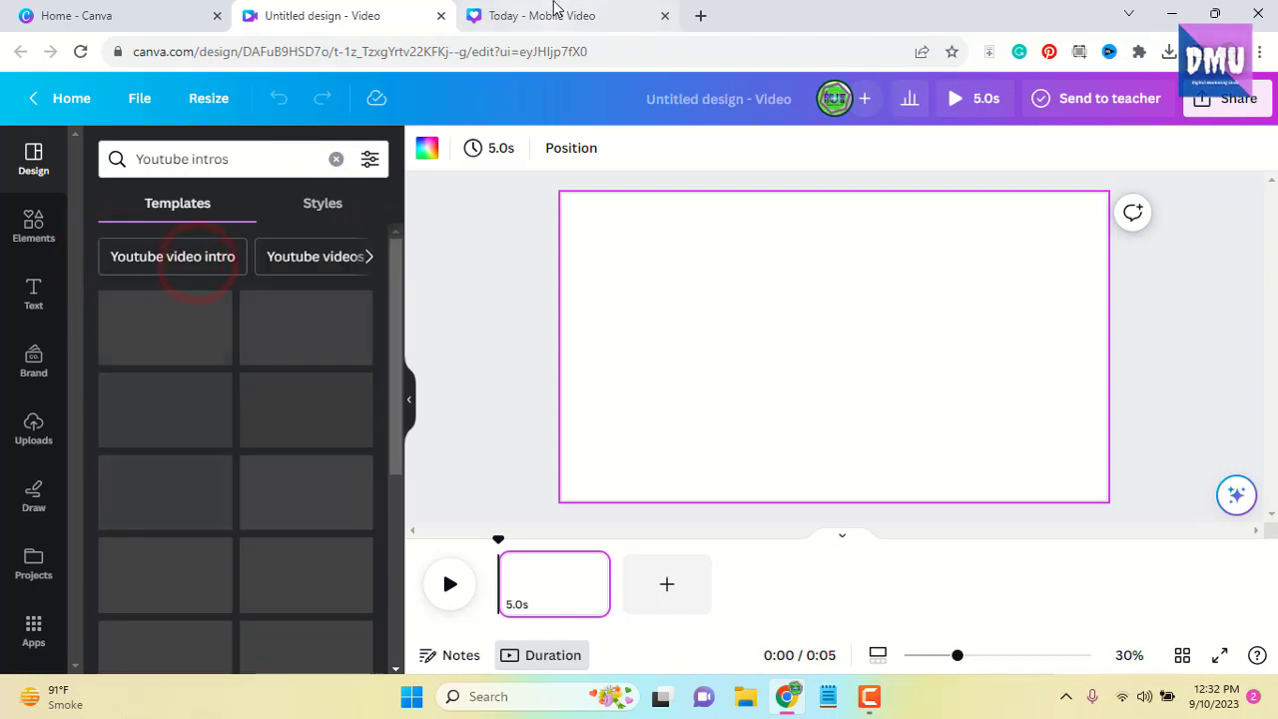
Check the Today design's MP4 download, and apply the Time Management page of the Blue and Black Gradient Abstract YouTube Intro Video template to the untitled video.
{"action": "left_click", "coordinate": [553, 12]}
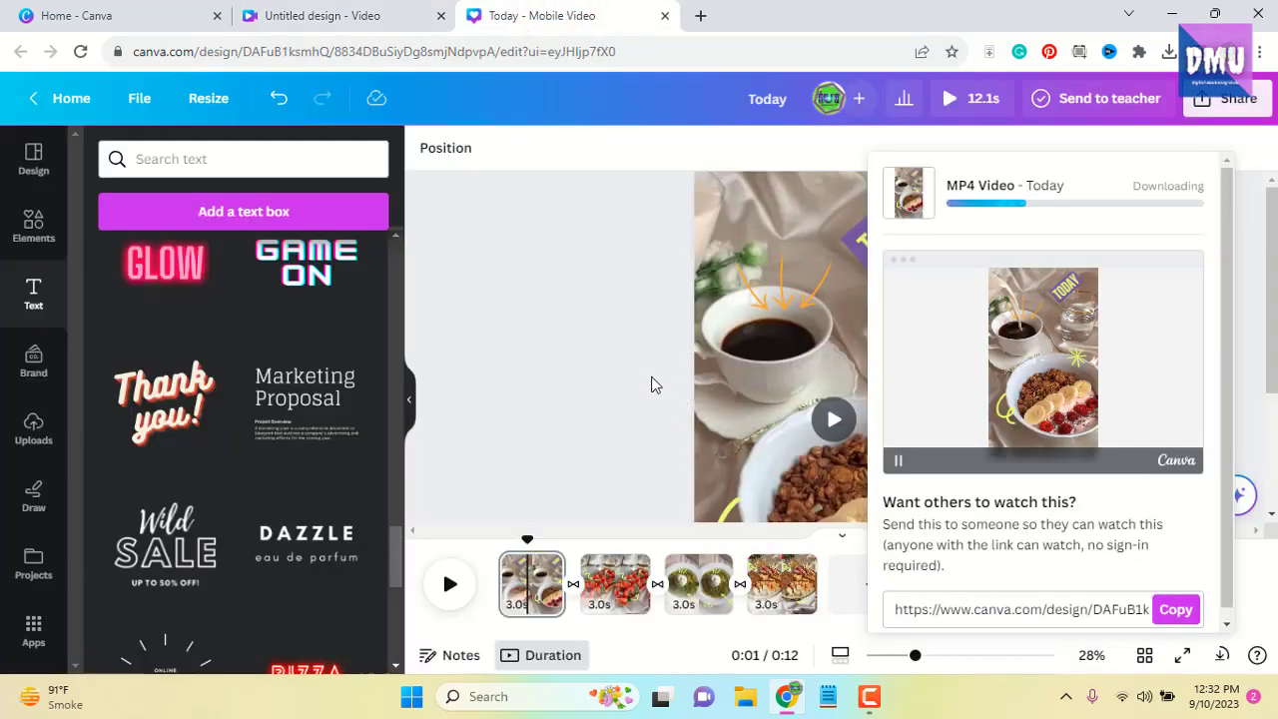
{"action": "left_click", "coordinate": [371, 8]}
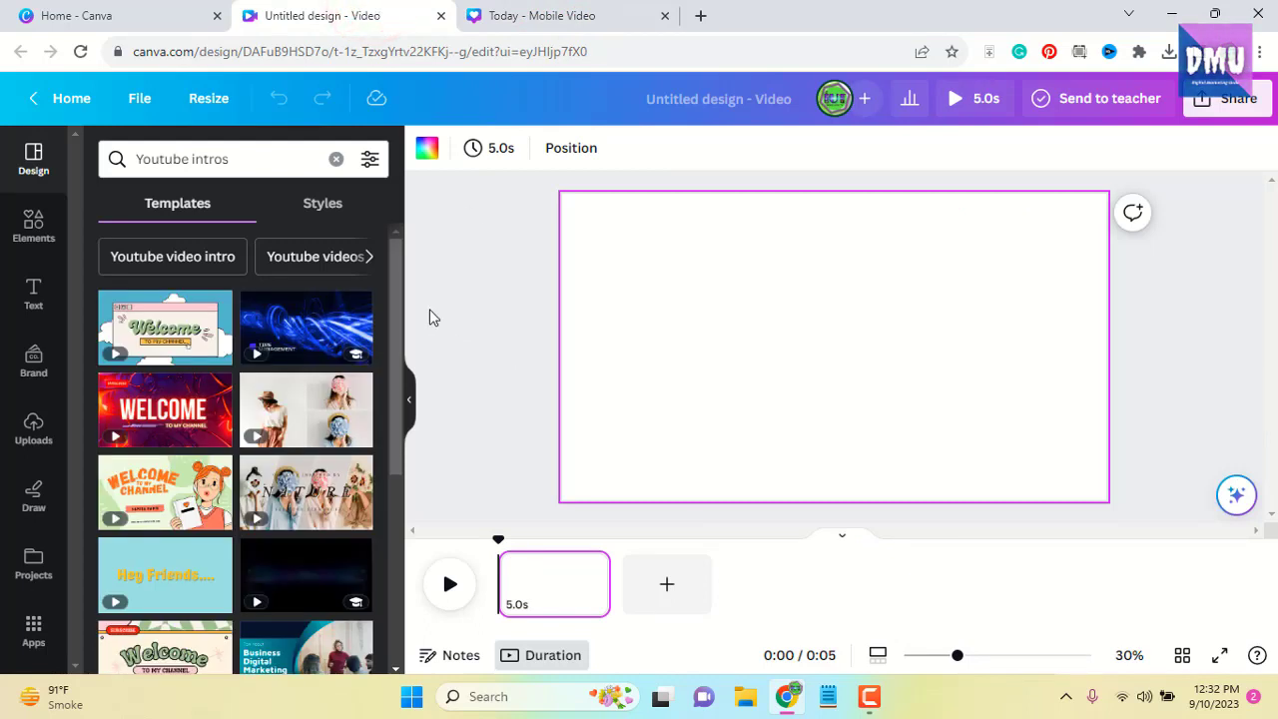
{"action": "left_click", "coordinate": [305, 333]}
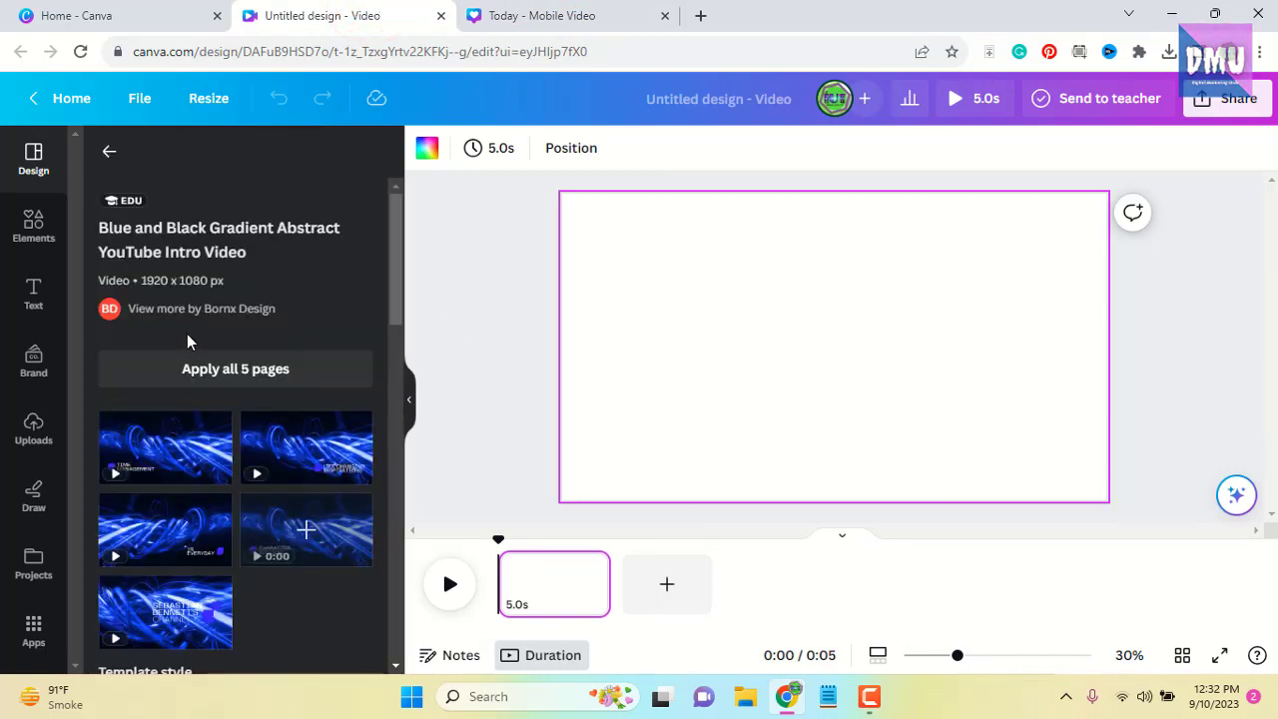
{"action": "left_click", "coordinate": [214, 471]}
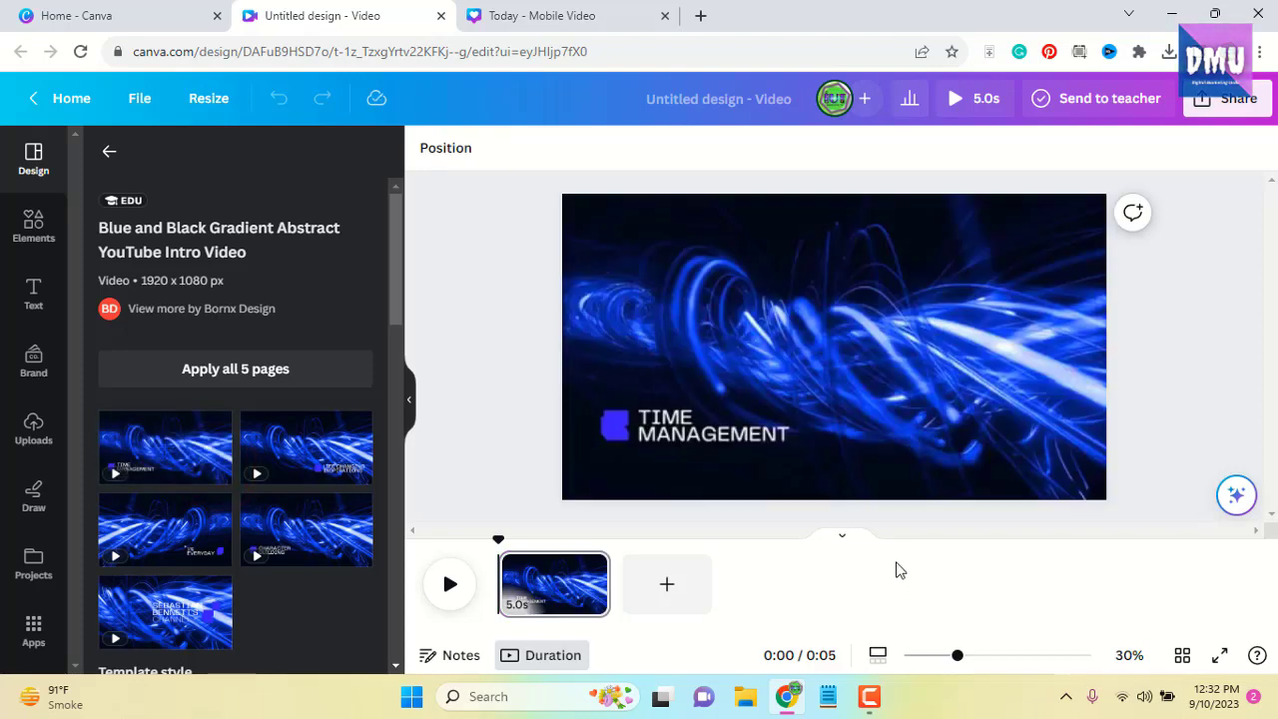
Play the Time Management intro, preview it in full screen from the beginning, and close the preview.
{"action": "left_click", "coordinate": [450, 585]}
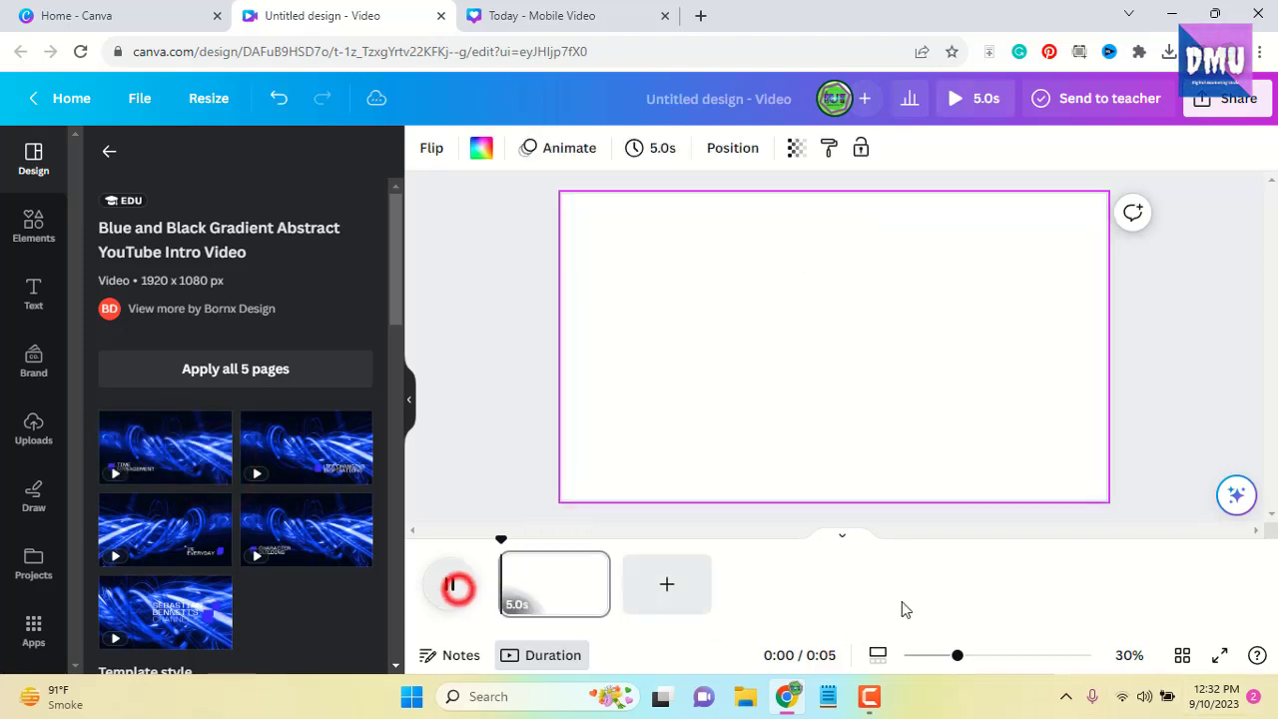
{"action": "left_click", "coordinate": [1219, 655]}
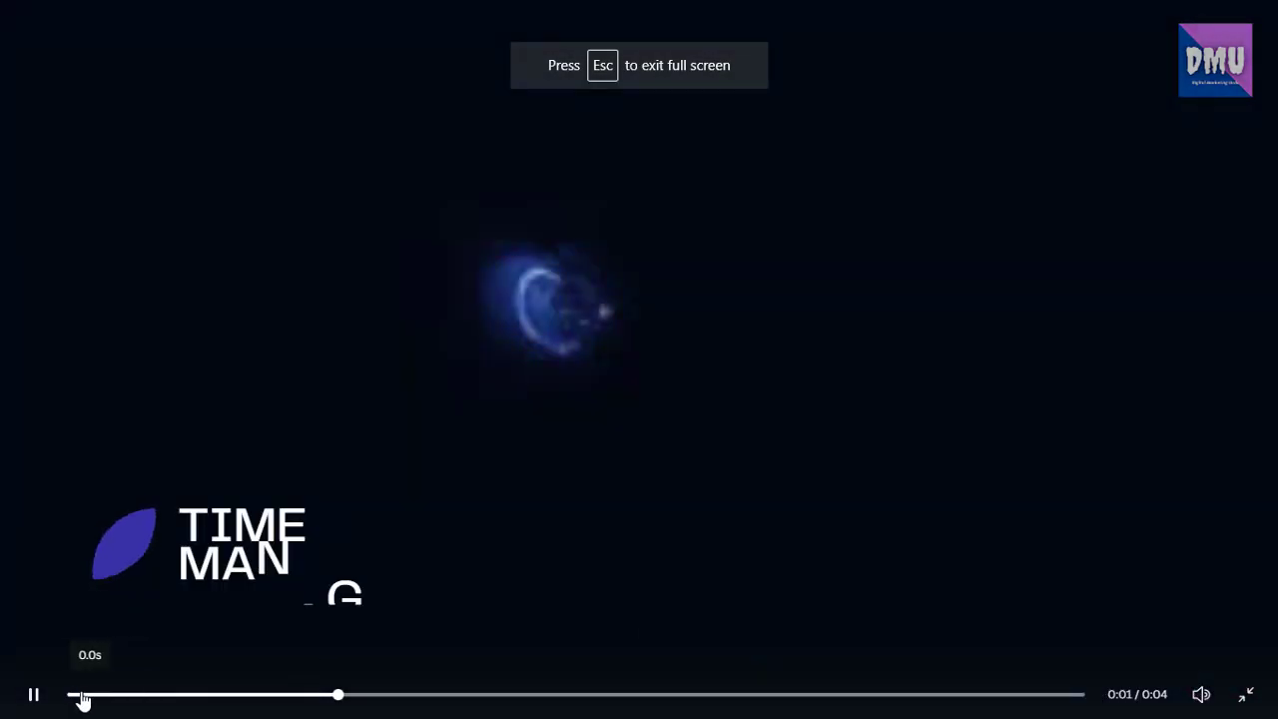
{"action": "left_click", "coordinate": [81, 695]}
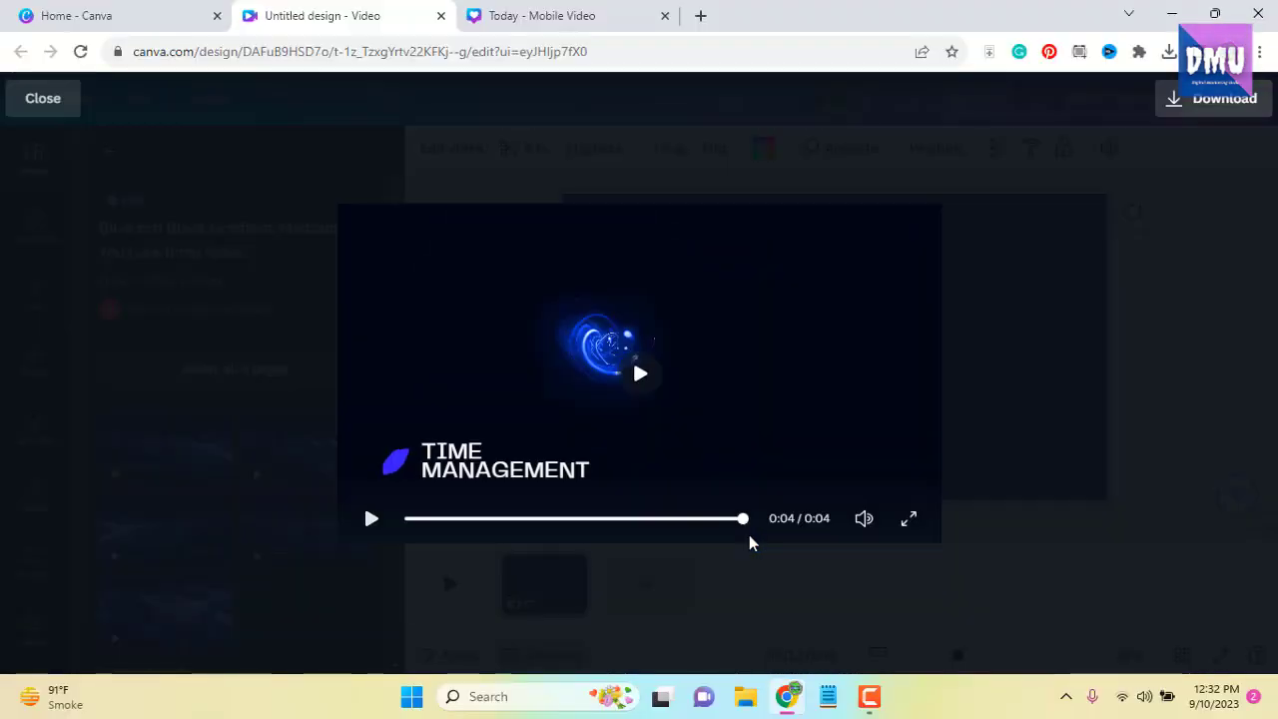
{"action": "left_click", "coordinate": [45, 100]}
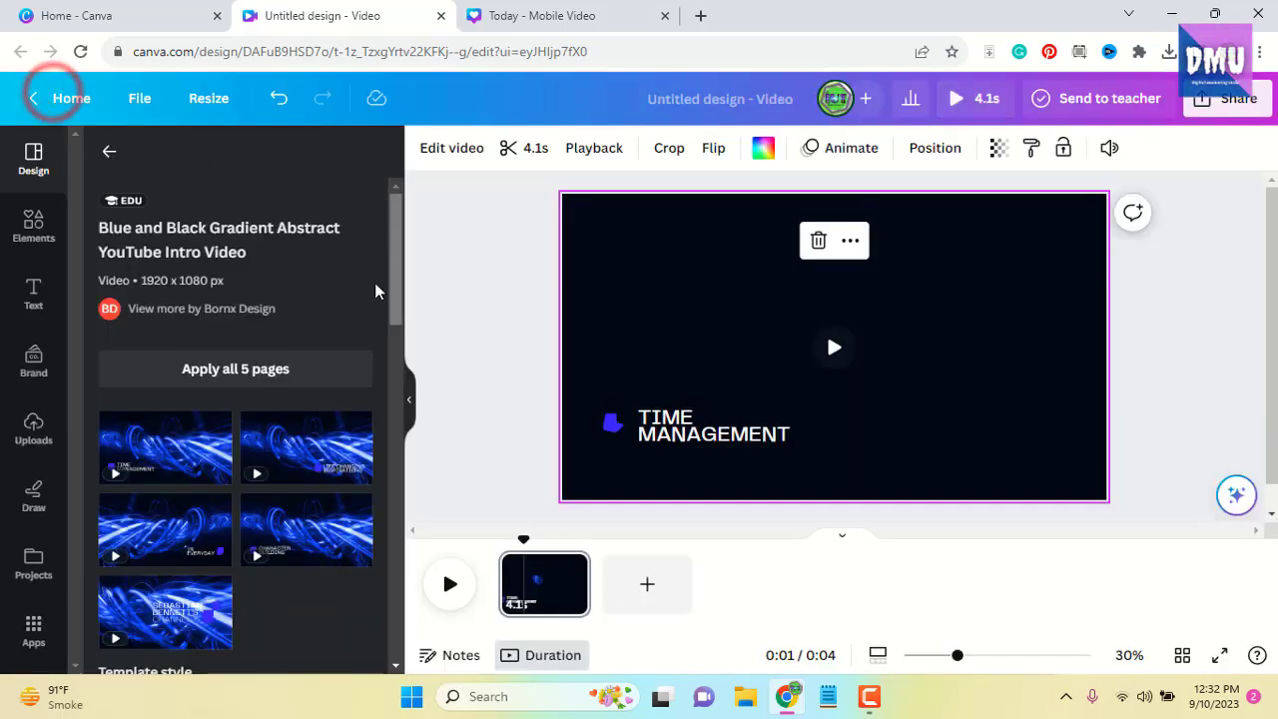
Return to the template results and replace the search term with "aud".
{"action": "left_click", "coordinate": [108, 157]}
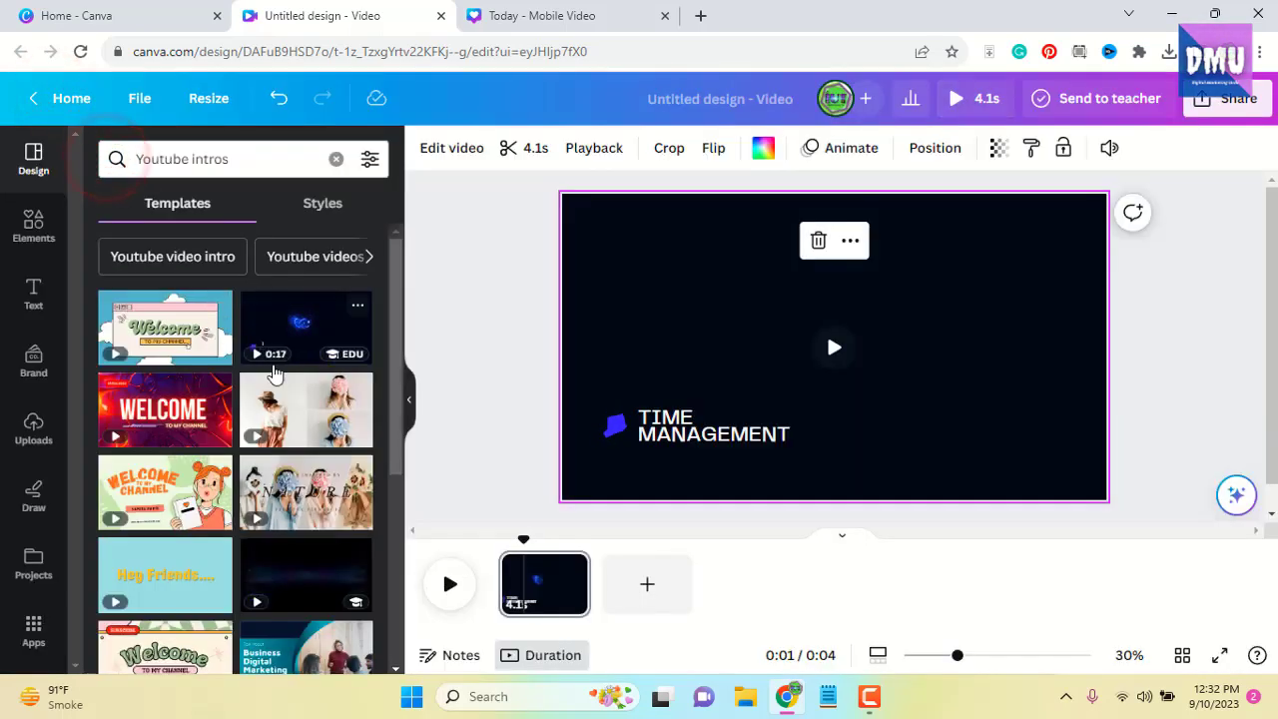
{"action": "left_click_drag", "start_coordinate": [234, 159], "coordinate": [129, 158]}
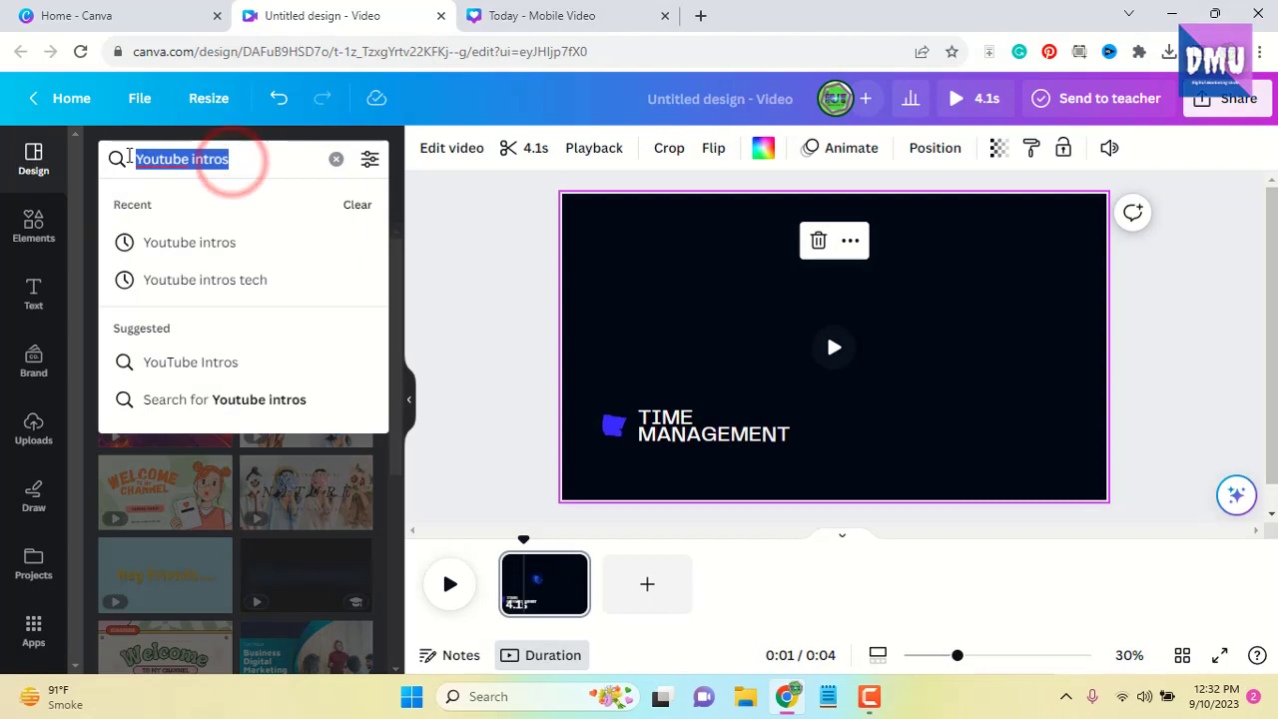
{"action": "type", "text": "aud"}
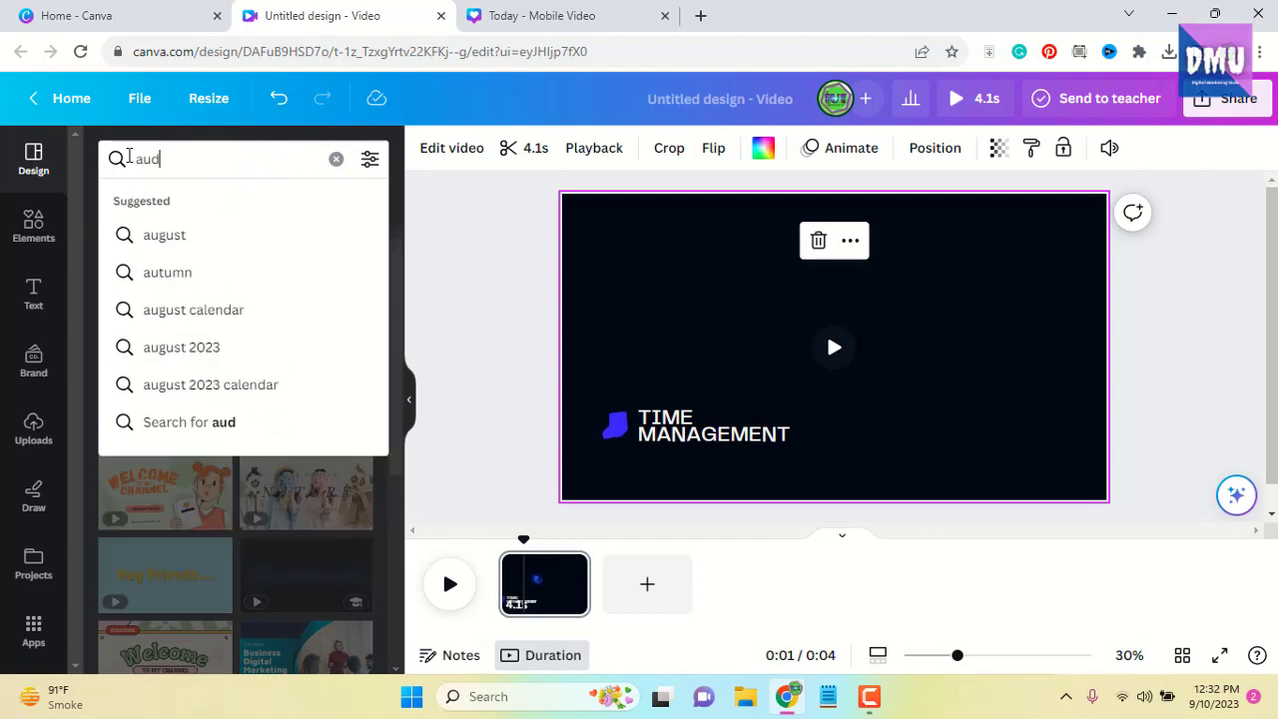